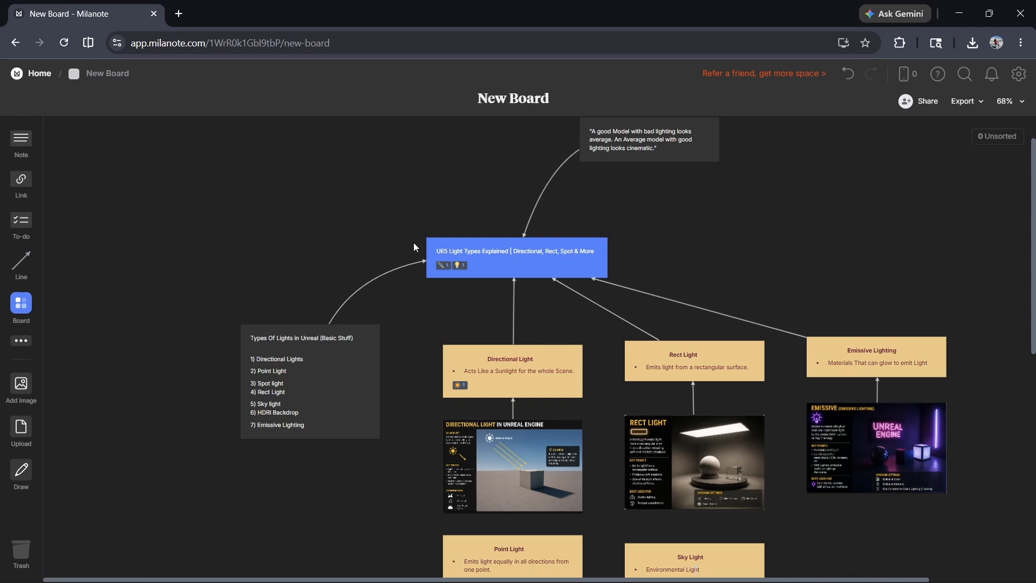
Step: Examine the list of basic Unreal light types and the quote about good and bad lighting on the board
{"action": "key", "text": "ctrl+0"}
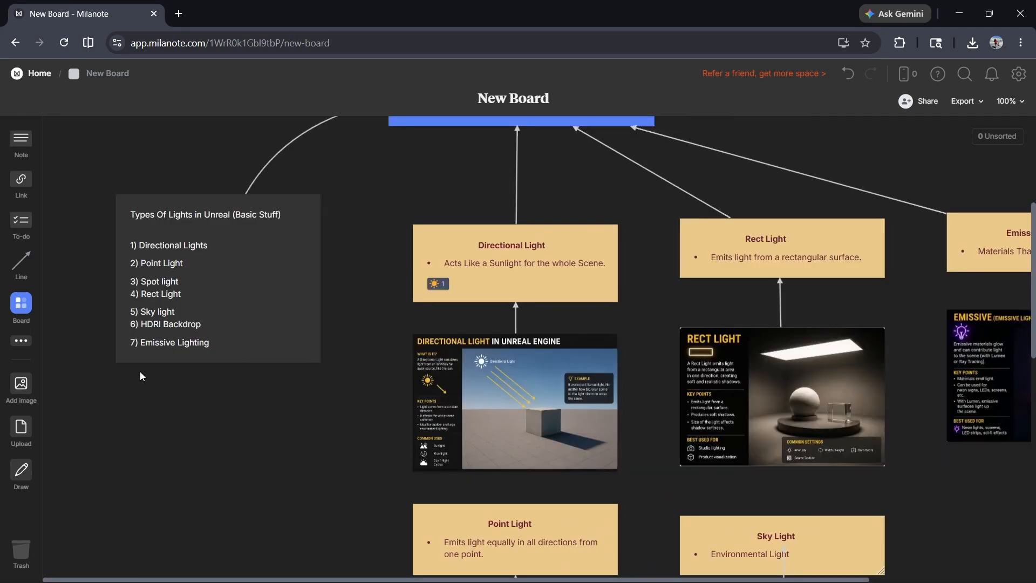
{"action": "right_click", "coordinate": [188, 427]}
{"action": "scroll", "coordinate": [148, 432], "scroll_direction": "down", "scroll_amount": 3}
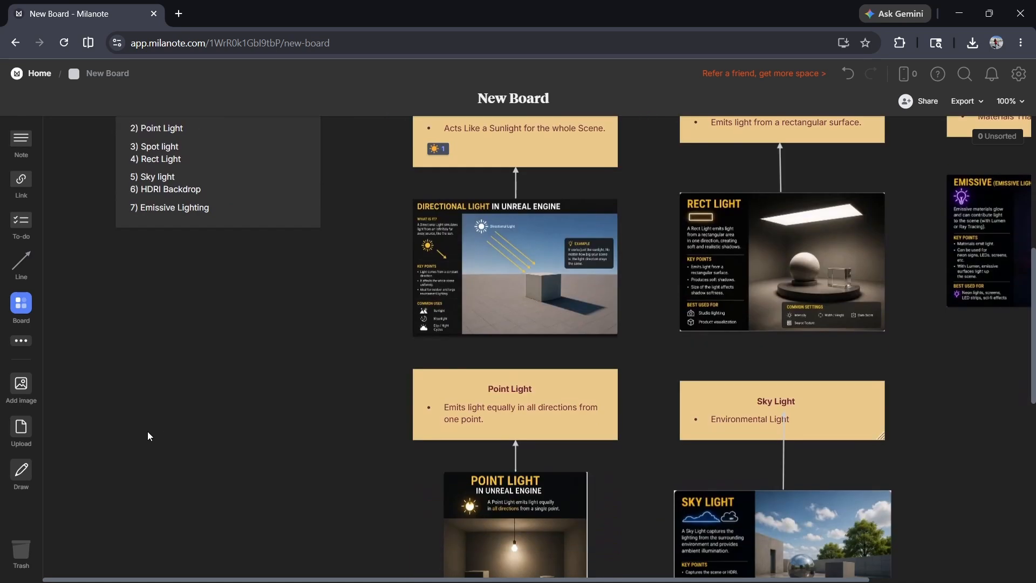
{"action": "scroll", "coordinate": [162, 358], "scroll_direction": "up", "scroll_amount": 4}
{"action": "scroll", "coordinate": [111, 314], "scroll_direction": "up", "scroll_amount": 3, "text": "ctrl"}
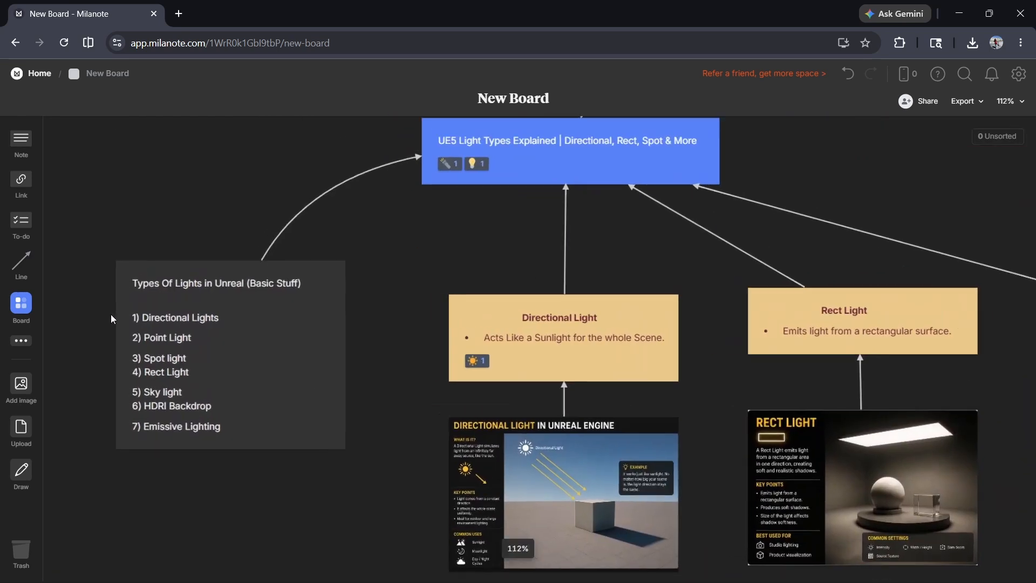
{"action": "scroll", "coordinate": [111, 314], "scroll_direction": "up", "scroll_amount": 1, "text": "ctrl"}
{"action": "scroll", "coordinate": [111, 314], "scroll_direction": "down", "scroll_amount": 1}
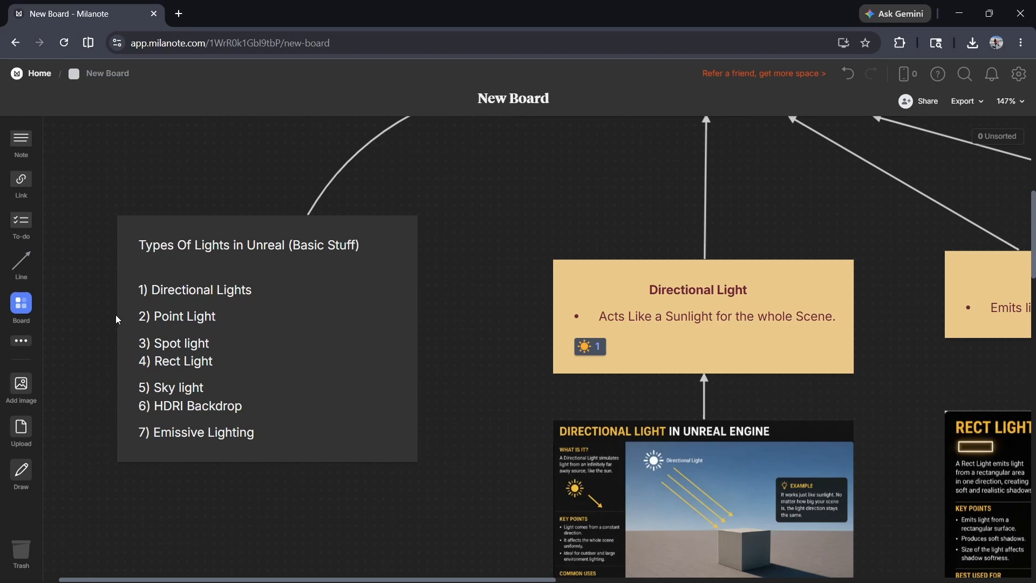
{"action": "scroll", "coordinate": [115, 316], "scroll_direction": "down", "scroll_amount": 3, "text": "ctrl"}
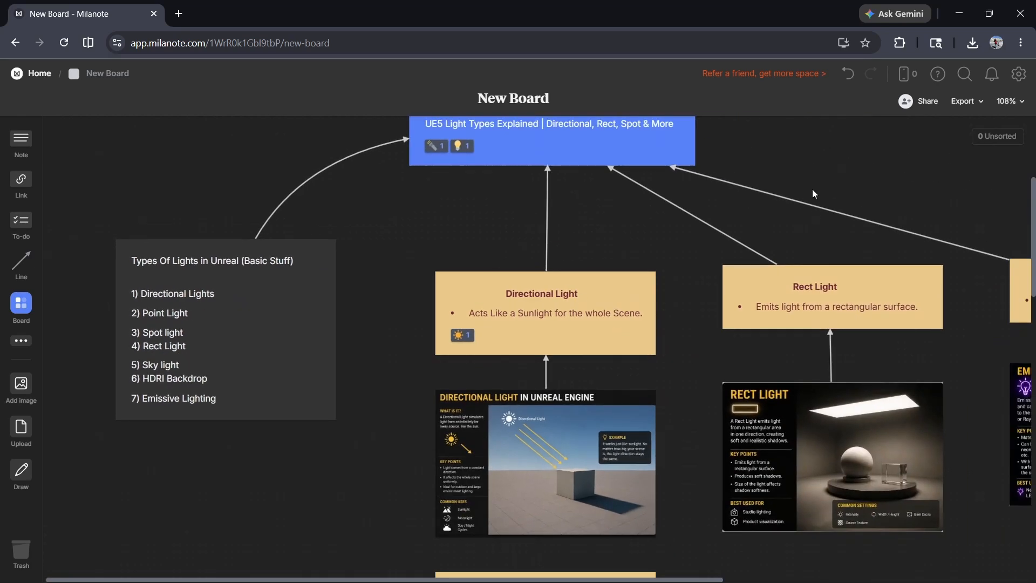
{"action": "scroll", "coordinate": [801, 166], "scroll_direction": "down", "scroll_amount": 7}
{"action": "scroll", "coordinate": [675, 202], "scroll_direction": "up", "scroll_amount": 10}
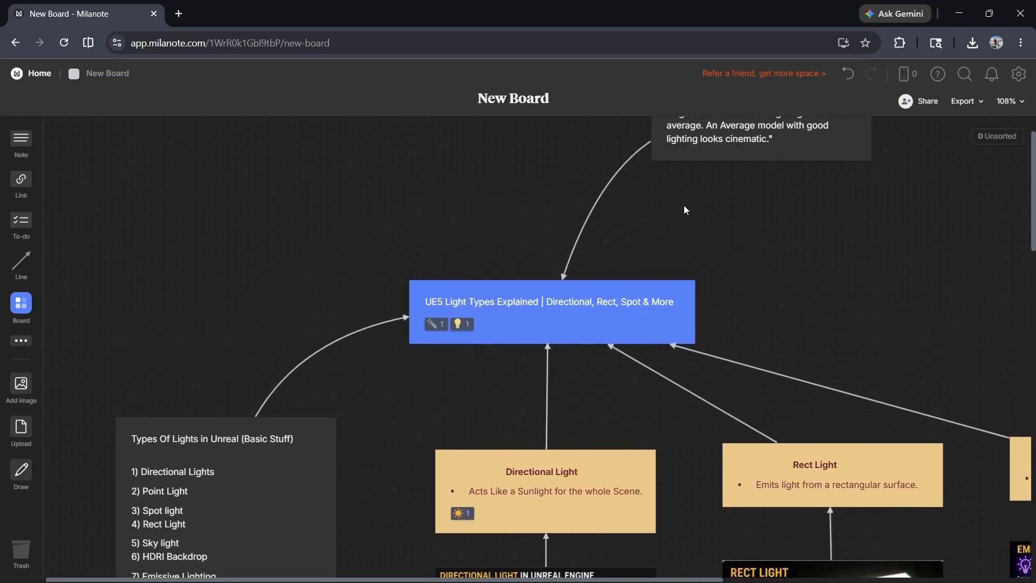
{"action": "scroll", "coordinate": [684, 210], "scroll_direction": "up", "scroll_amount": 2}
{"action": "scroll", "coordinate": [810, 136], "scroll_direction": "up", "scroll_amount": 4, "text": "ctrl"}
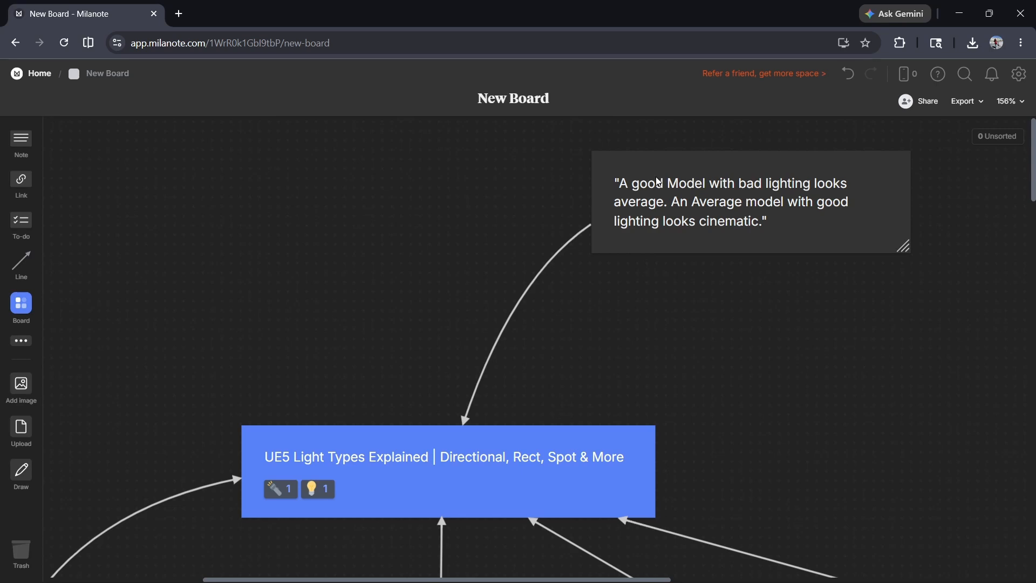
{"action": "scroll", "coordinate": [693, 260], "scroll_direction": "down", "scroll_amount": 3, "text": "ctrl"}
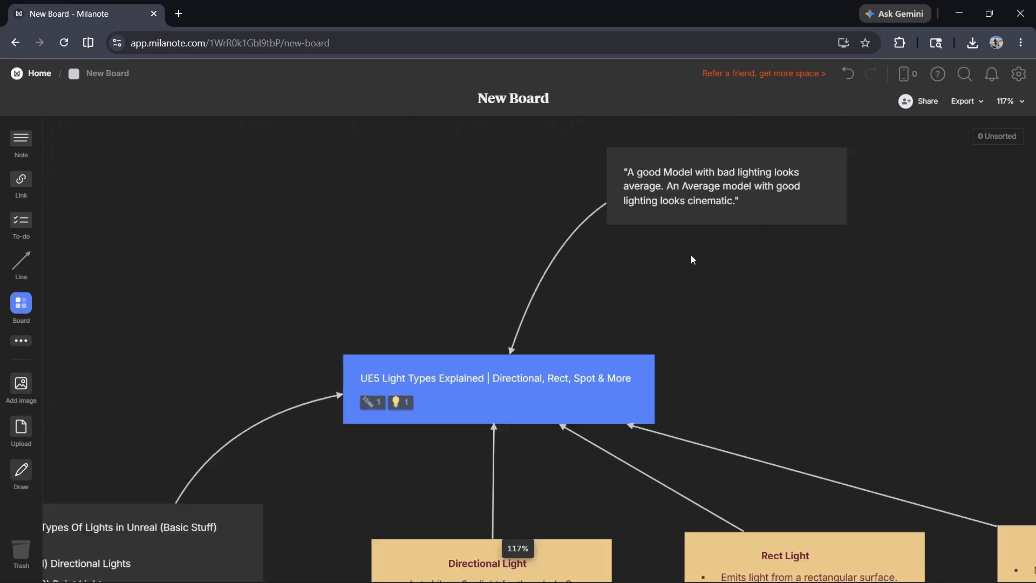
Step: Examine the Directional Light card and its reference image, including key points and common uses
{"action": "scroll", "coordinate": [693, 260], "scroll_direction": "down", "scroll_amount": 3, "text": "ctrl"}
{"action": "scroll", "coordinate": [601, 427], "scroll_direction": "down", "scroll_amount": 3}
{"action": "scroll", "coordinate": [494, 285], "scroll_direction": "up", "scroll_amount": 5, "text": "ctrl"}
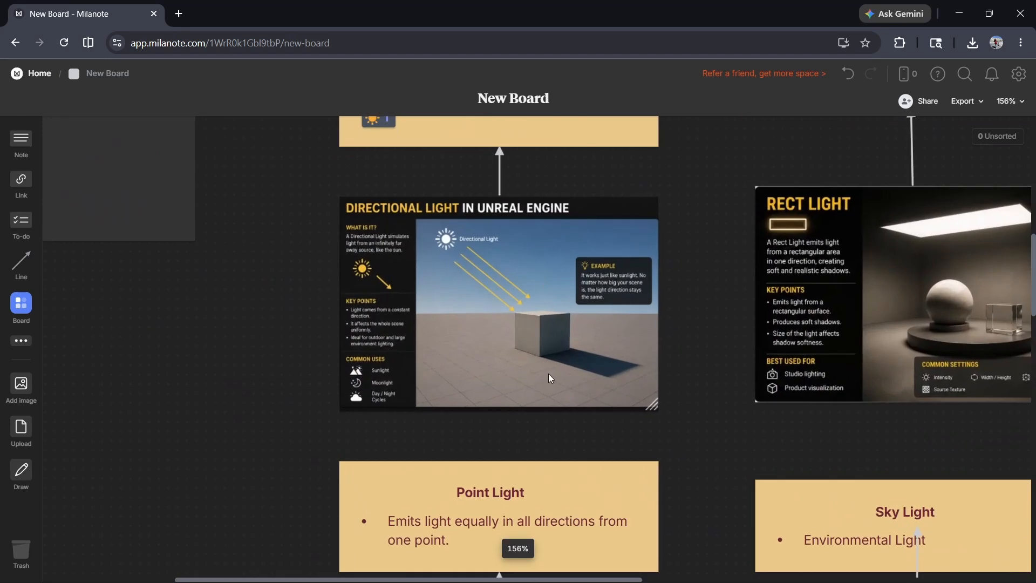
{"action": "scroll", "coordinate": [548, 373], "scroll_direction": "up", "scroll_amount": 2, "text": "ctrl"}
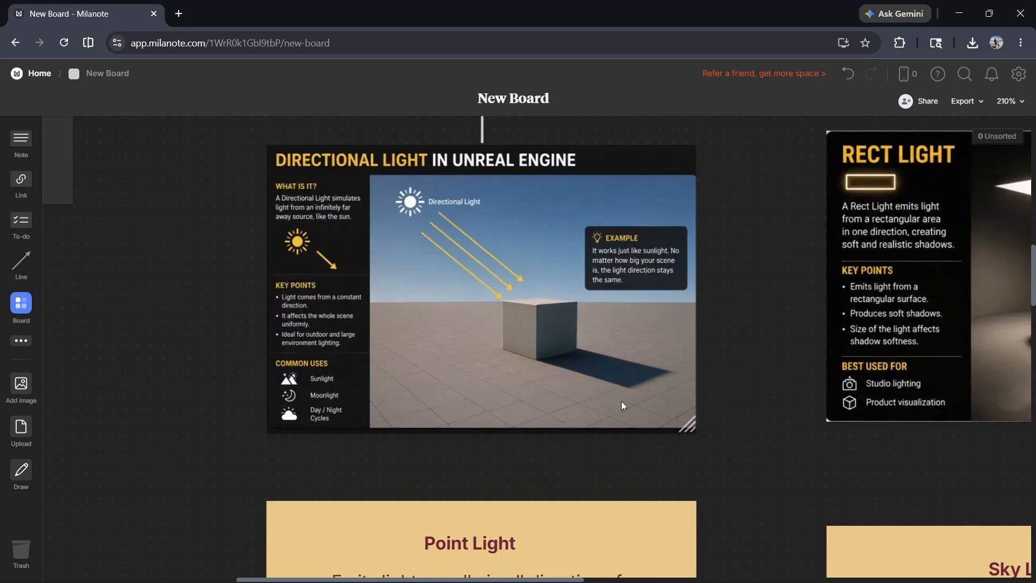
{"action": "scroll", "coordinate": [439, 309], "scroll_direction": "down", "scroll_amount": 3}
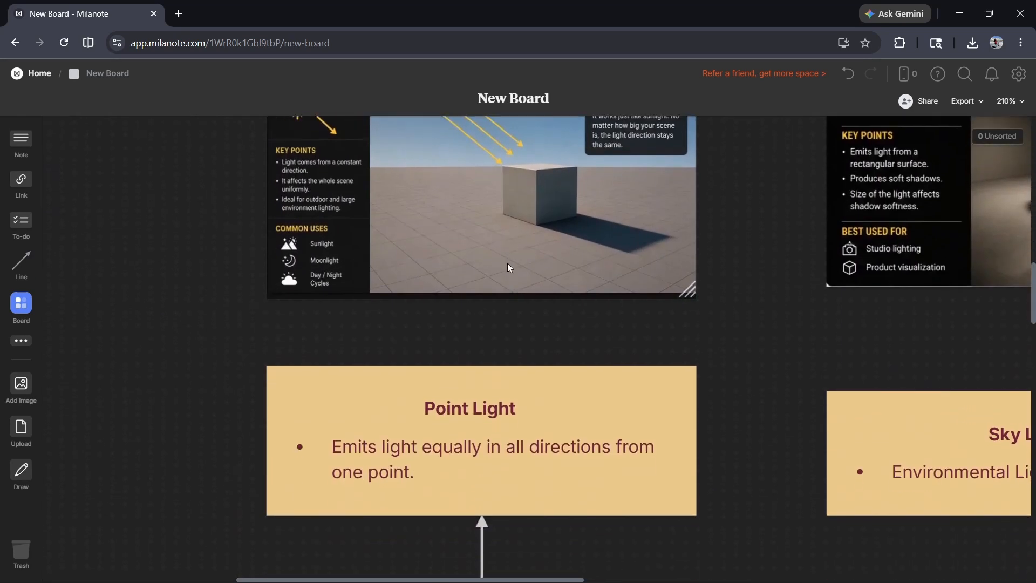
{"action": "scroll", "coordinate": [511, 266], "scroll_direction": "up", "scroll_amount": 3}
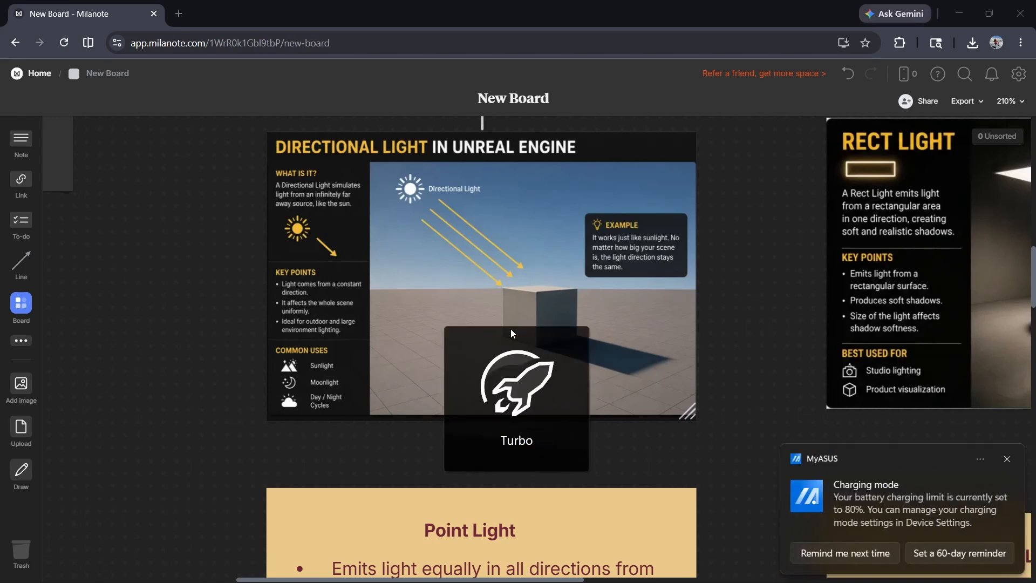
{"action": "left_click", "coordinate": [1013, 459]}
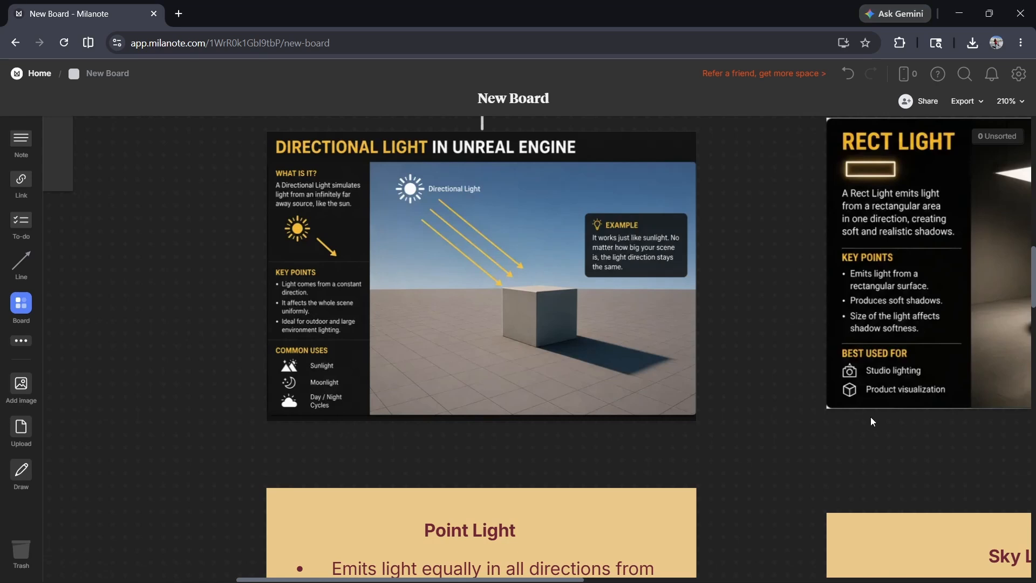
{"action": "scroll", "coordinate": [626, 265], "scroll_direction": "down", "scroll_amount": 3, "text": "ctrl"}
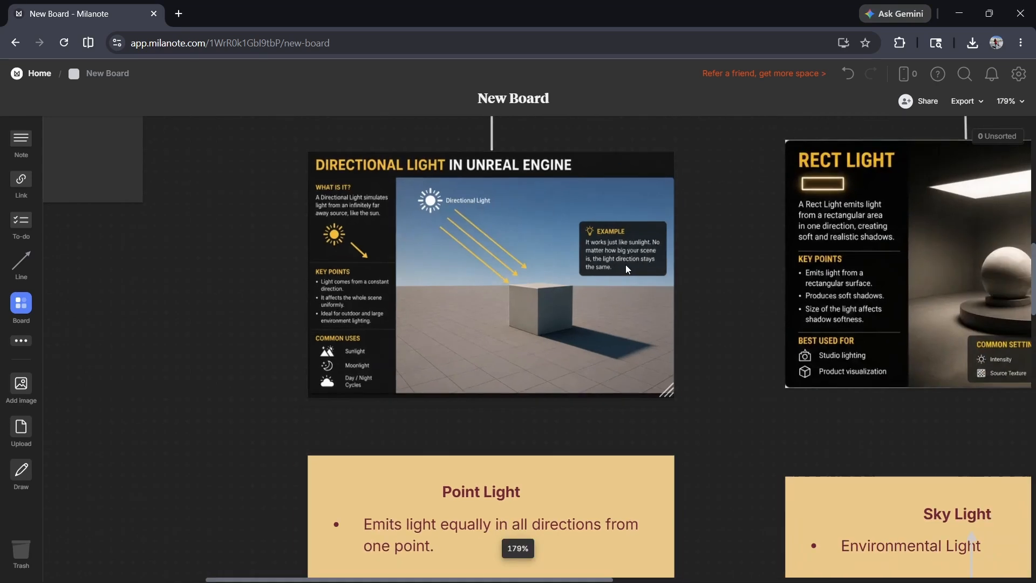
{"action": "scroll", "coordinate": [542, 261], "scroll_direction": "up", "scroll_amount": 3}
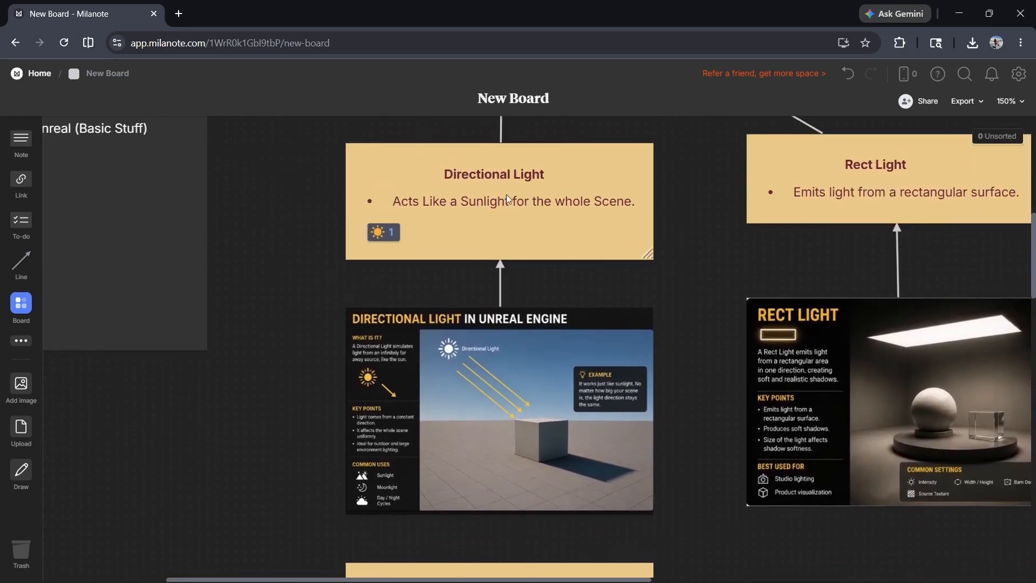
{"action": "scroll", "coordinate": [573, 242], "scroll_direction": "down", "scroll_amount": 1, "text": "ctrl"}
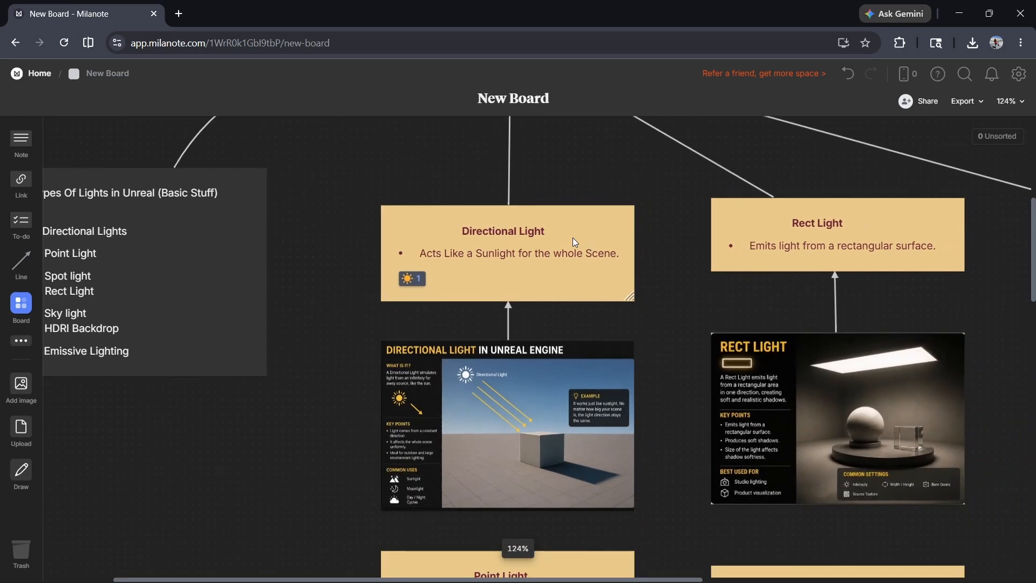
{"action": "scroll", "coordinate": [573, 238], "scroll_direction": "down", "scroll_amount": 1}
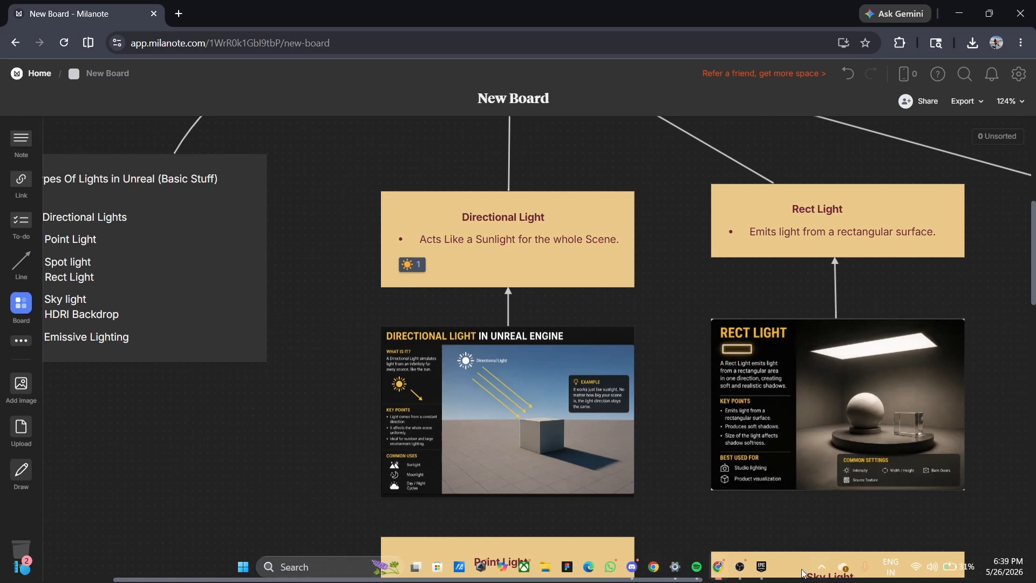
Step: Switch to the Epic Games Launcher and show the Unreal Engine library
{"action": "left_click", "coordinate": [771, 572]}
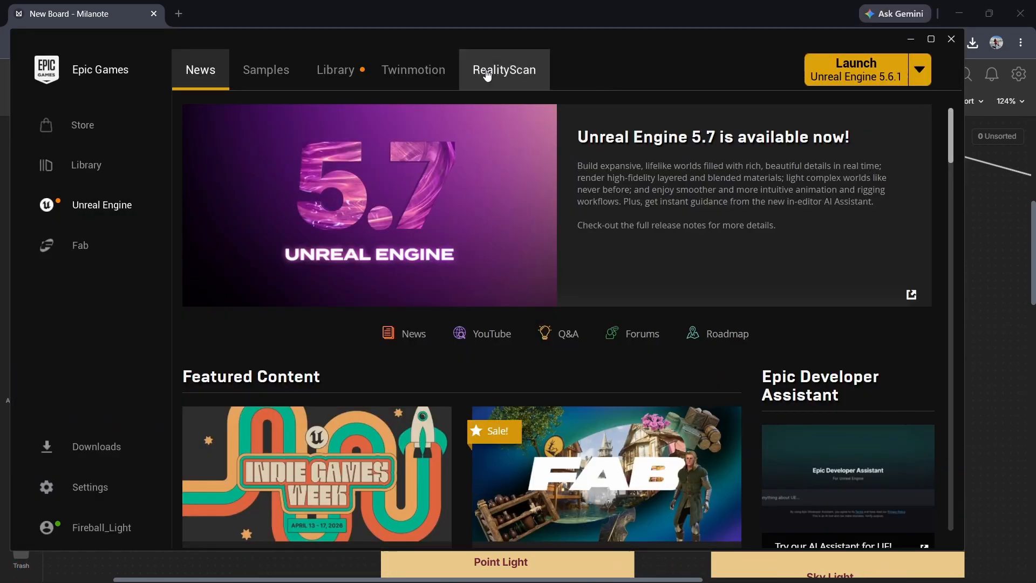
{"action": "left_click", "coordinate": [332, 69]}
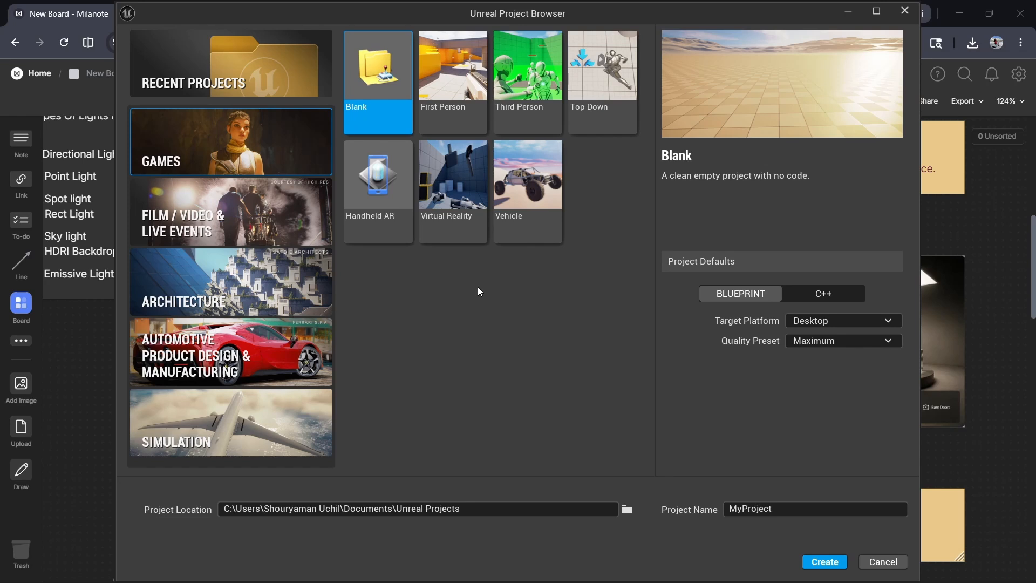
Step: Name the new Blank games project Lighting_Tutorial
{"action": "left_click", "coordinate": [772, 508]}
{"action": "double_click", "coordinate": [772, 508]}
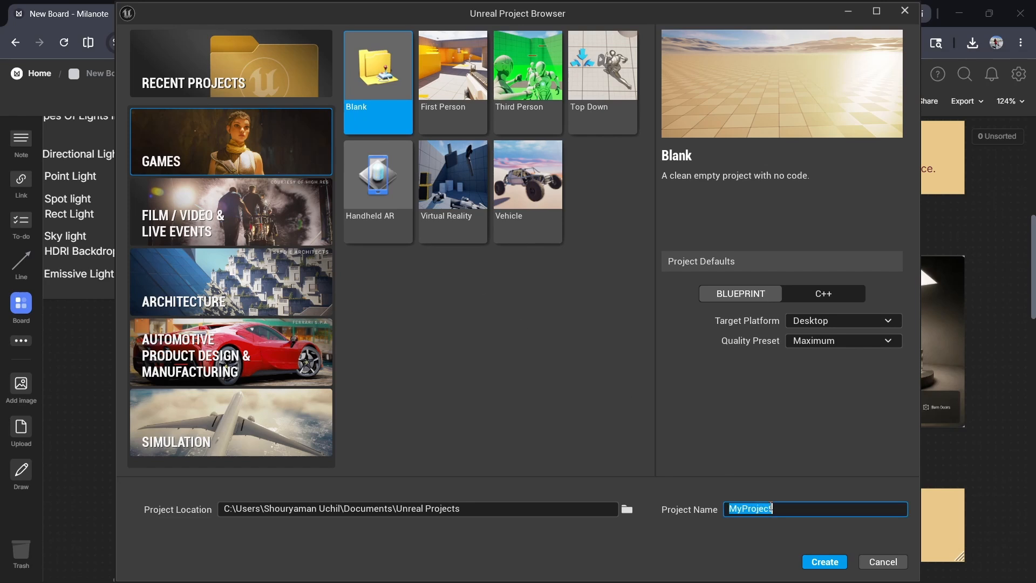
{"action": "type", "text": "Lighting"}
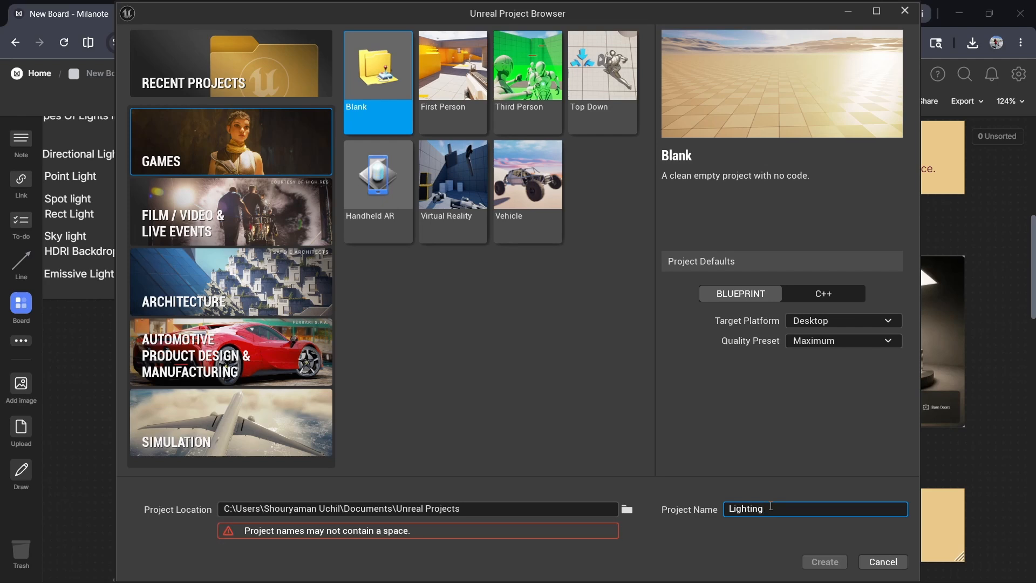
{"action": "key", "text": "BackSpace"}
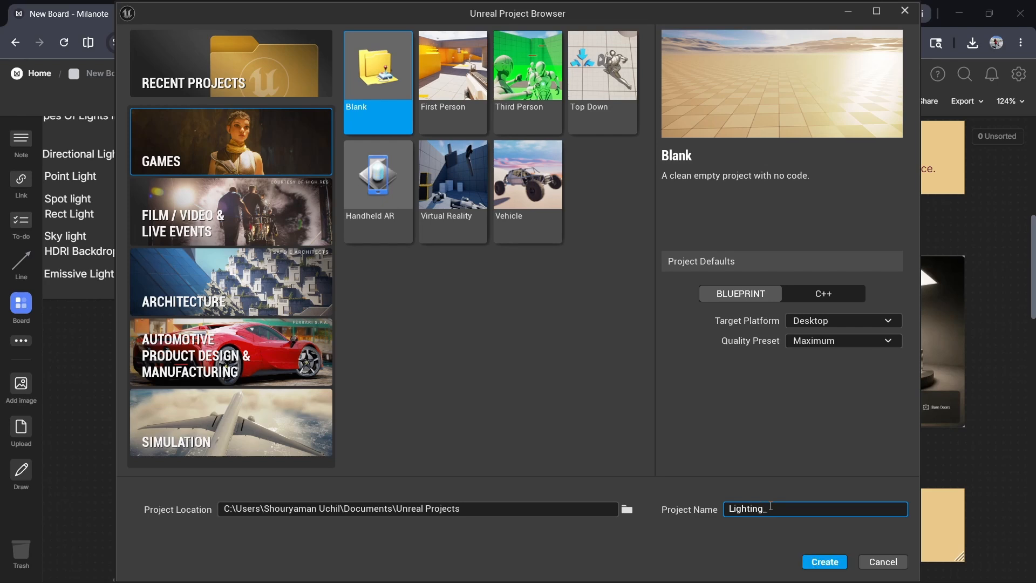
{"action": "type", "text": "_Tutorial"}
{"action": "key", "text": "BackSpace"}
Step: Set the project's quality preset to Scalable and create the project
{"action": "left_click", "coordinate": [864, 341]}
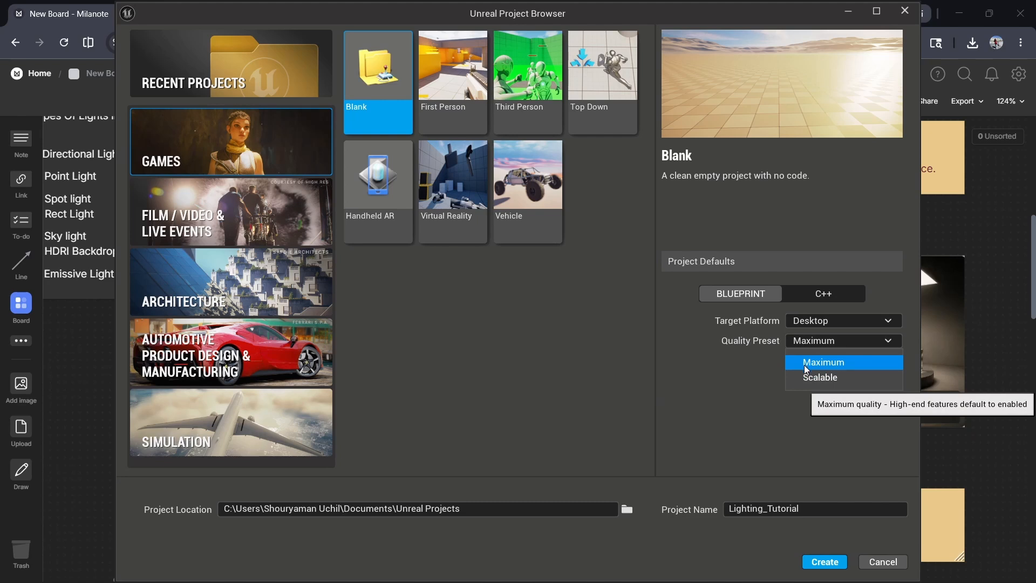
{"action": "left_click", "coordinate": [811, 380]}
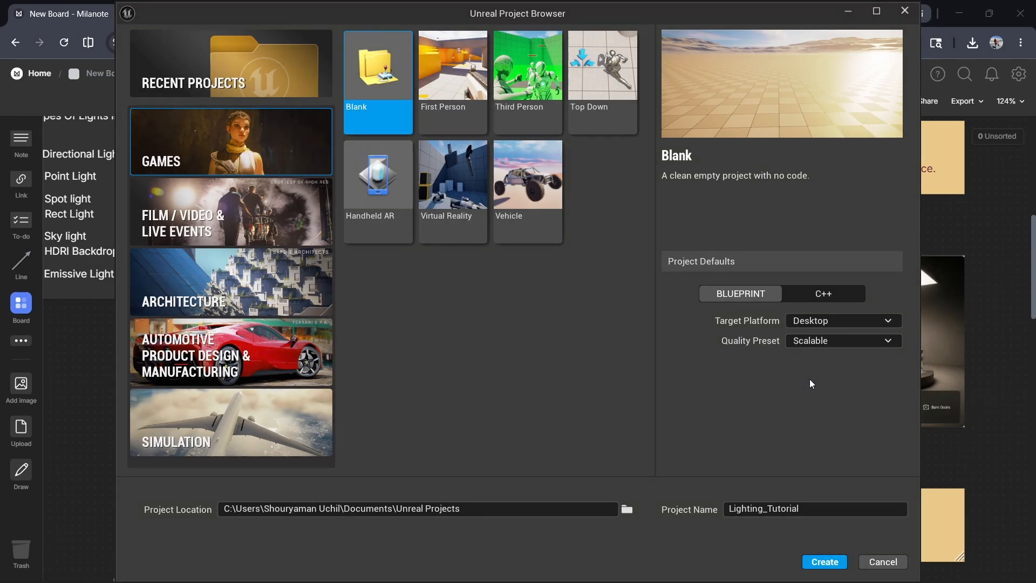
{"action": "left_click", "coordinate": [814, 565]}
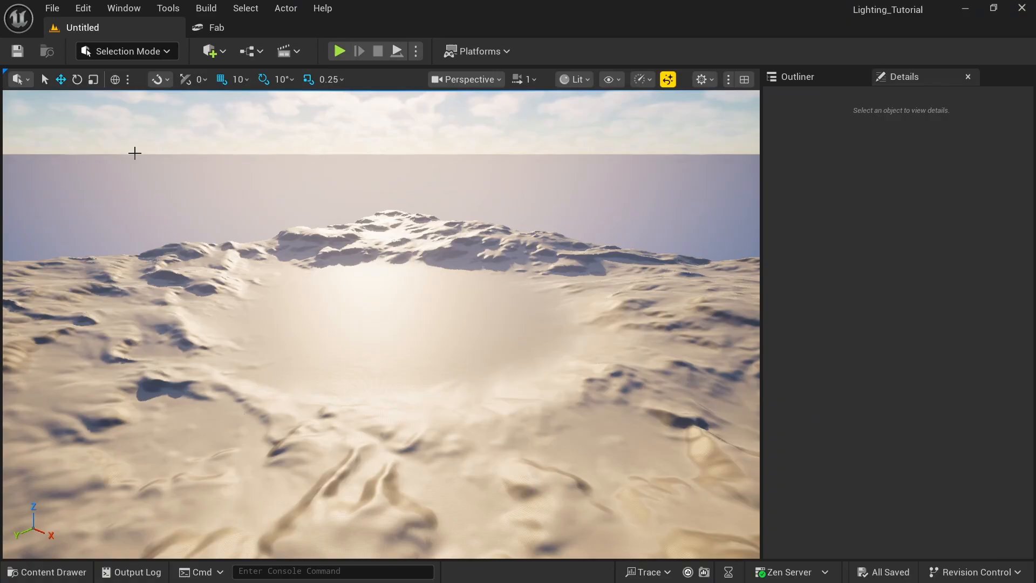
Step: Create a new level from the Basic template
{"action": "mouse_move", "coordinate": [401, 335]}
{"action": "right_mouse_down"}
{"action": "mouse_move", "coordinate": [351, 351]}
{"action": "mouse_move", "coordinate": [406, 325]}
{"action": "right_mouse_up"}
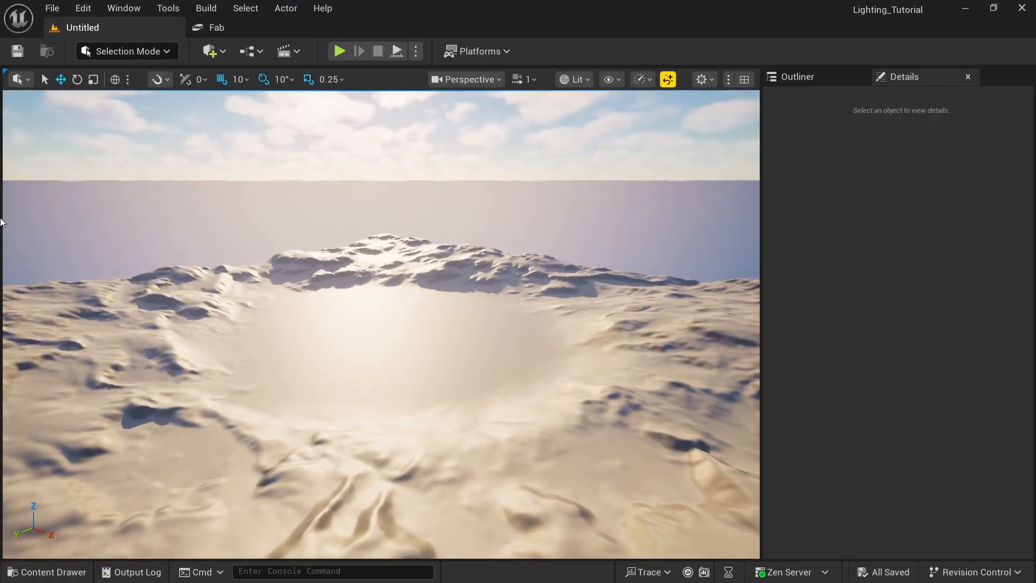
{"action": "left_click", "coordinate": [52, 8]}
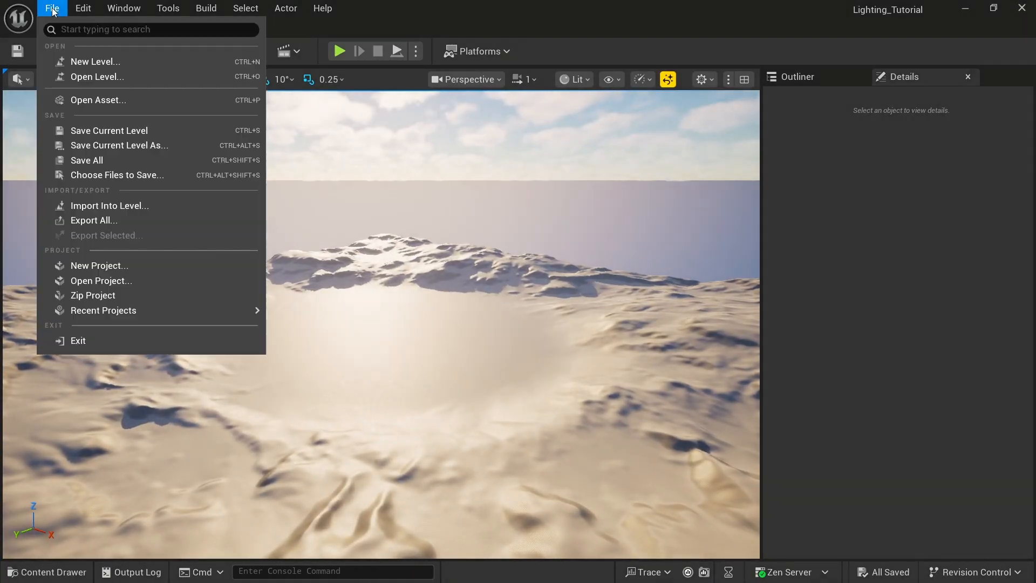
{"action": "left_click", "coordinate": [112, 62]}
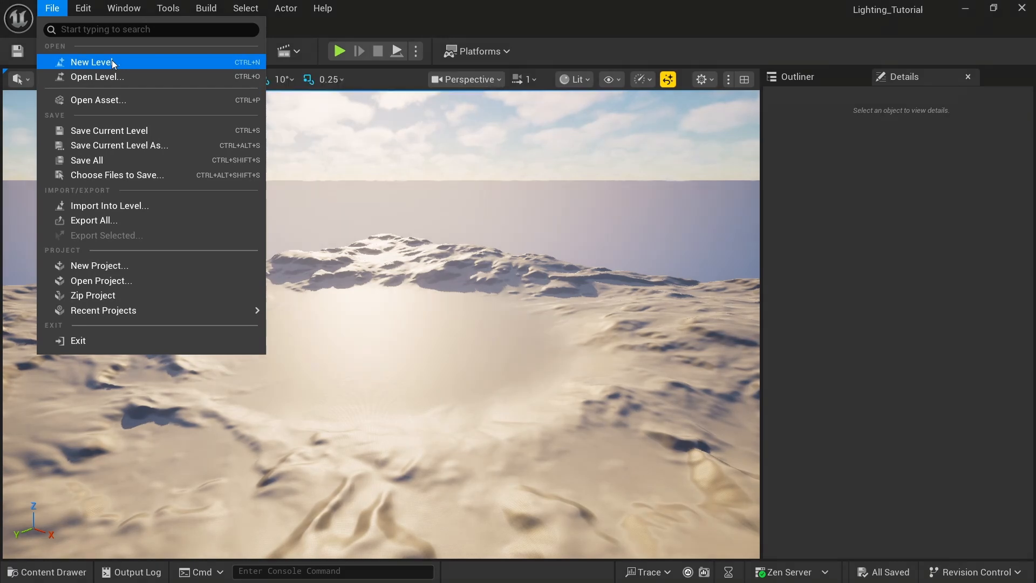
{"action": "left_click", "coordinate": [515, 215]}
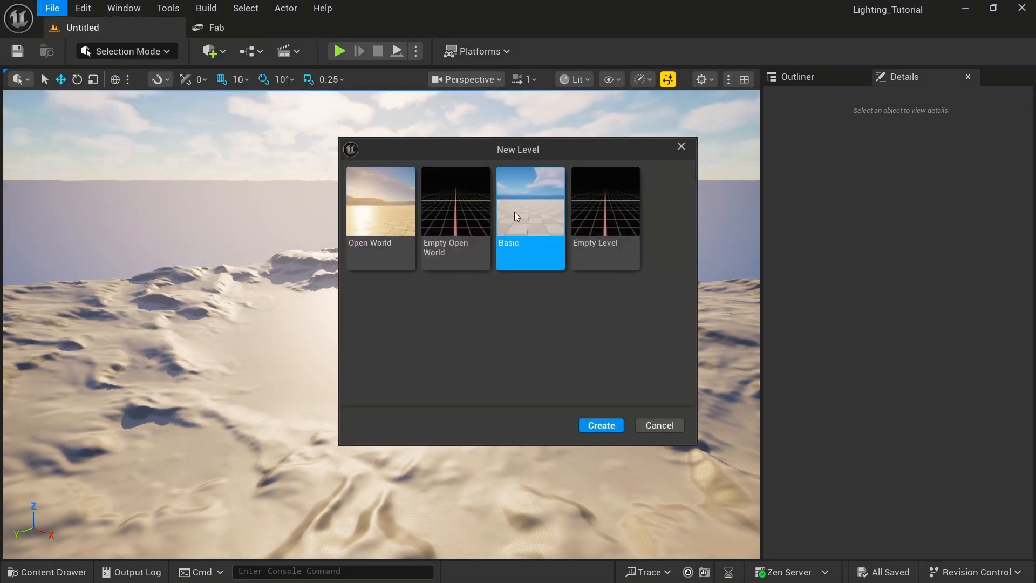
{"action": "double_click", "coordinate": [514, 212]}
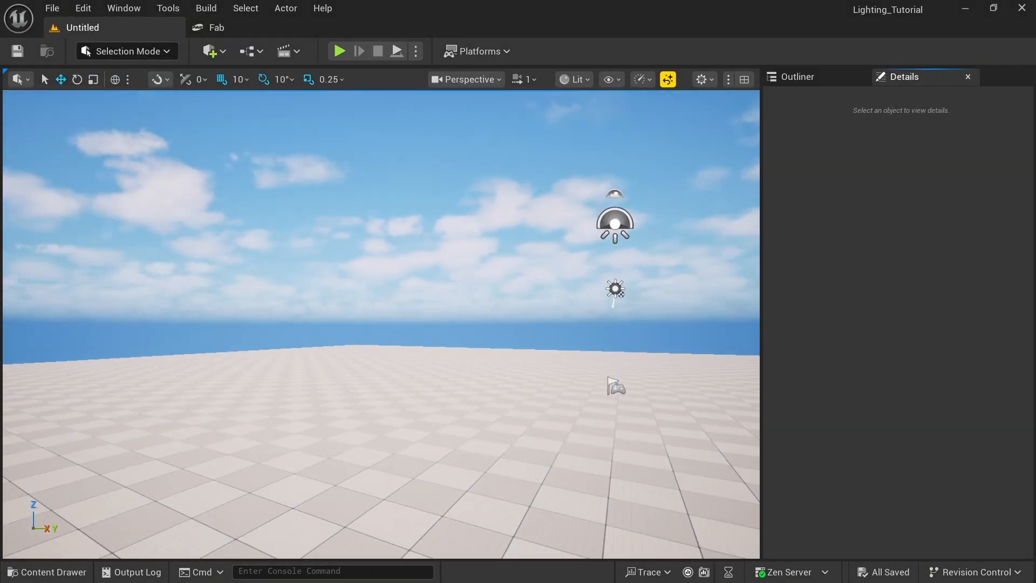
Step: Save the new level in the Content folder as Lighting_T
{"action": "key", "text": "ctrl+s"}
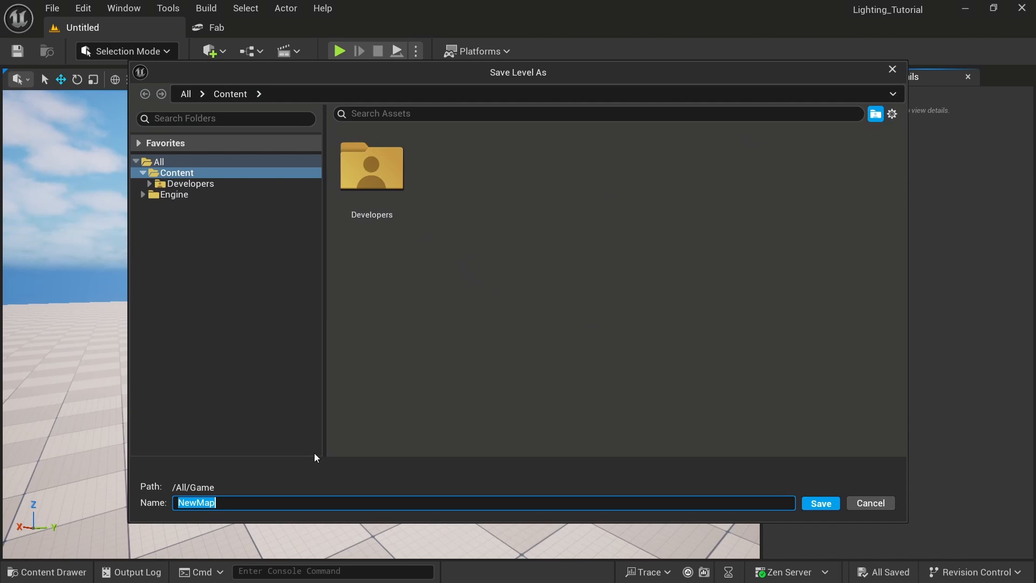
{"action": "type", "text": "Lighting_T"}
{"action": "key", "text": "Return"}
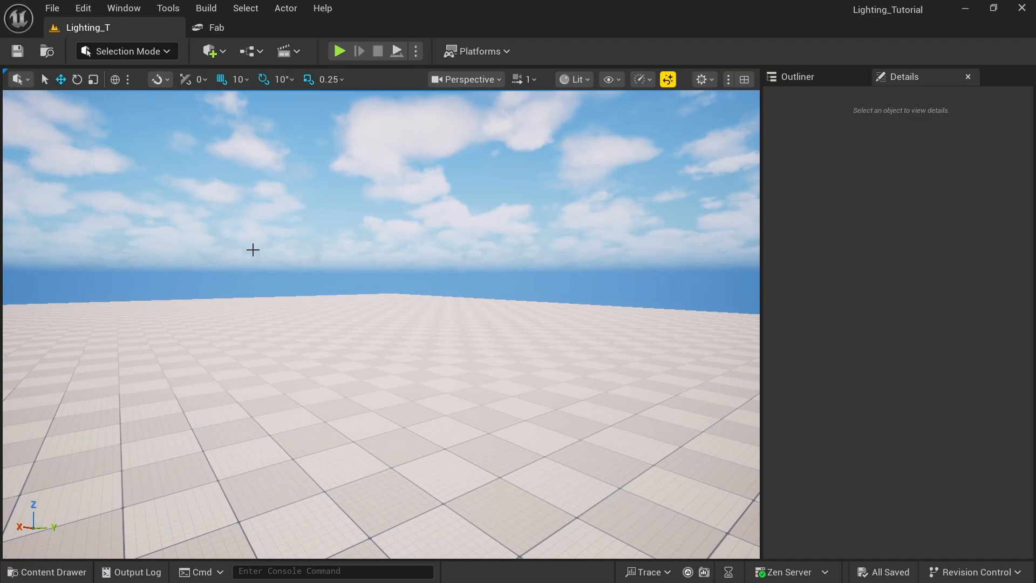
Step: Delete the VolumetricCloud, SM_SkySphere, SkyLight, SkyAtmosphere and ExponentialHeightFog actors from the level, keeping the DirectionalLight
{"action": "right_click_drag", "start_coordinate": [287, 335], "coordinate": [110, 264]}
{"action": "left_click", "coordinate": [794, 77]}
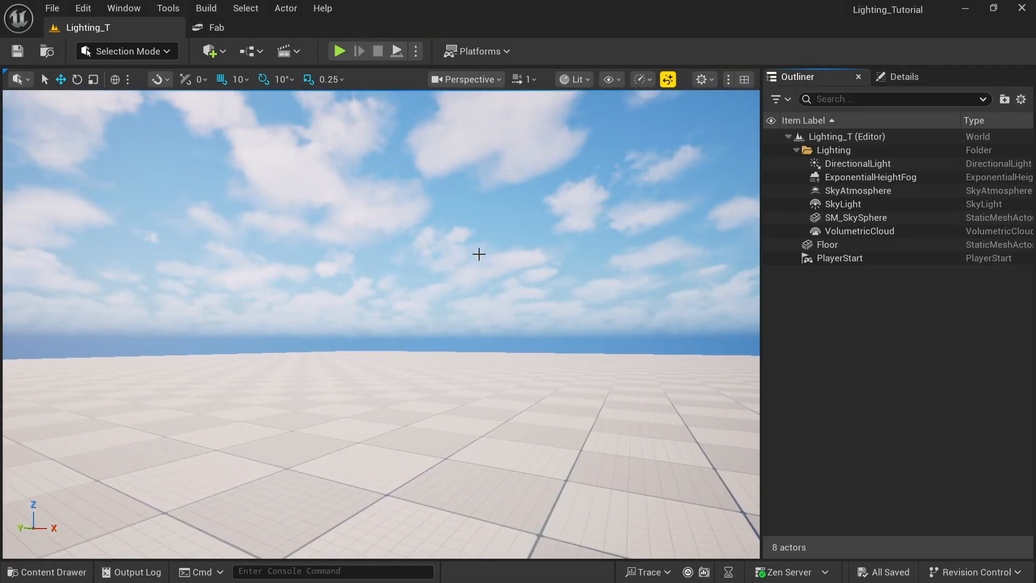
{"action": "right_click_drag", "start_coordinate": [479, 250], "coordinate": [518, 273]}
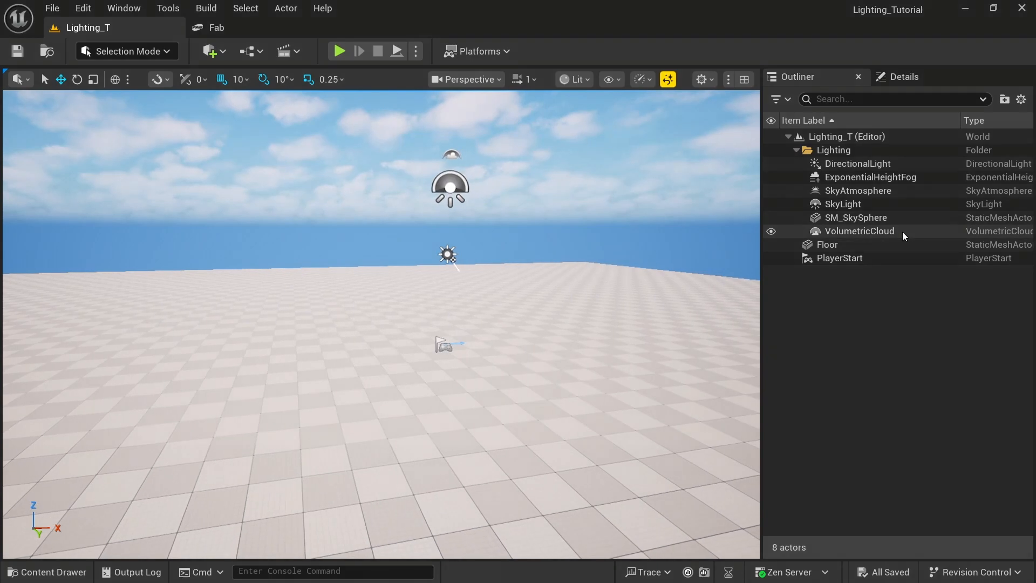
{"action": "left_click", "coordinate": [858, 231]}
{"action": "left_click", "coordinate": [869, 216], "text": "ctrl"}
{"action": "left_click", "coordinate": [864, 205], "text": "ctrl"}
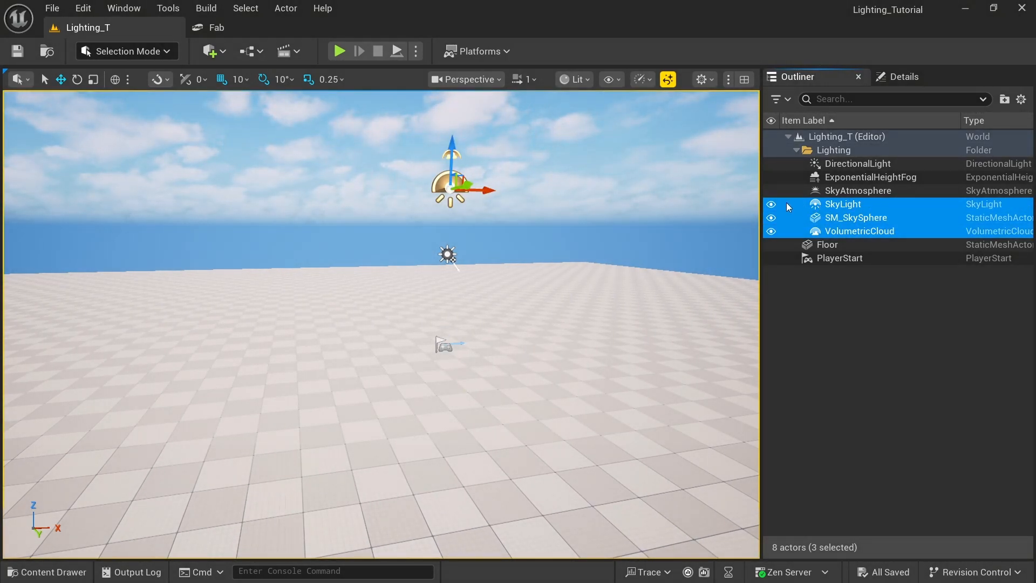
{"action": "left_click", "coordinate": [860, 191], "text": "ctrl"}
{"action": "left_click", "coordinate": [860, 190], "text": "ctrl"}
{"action": "left_click", "coordinate": [855, 182], "text": "ctrl"}
{"action": "left_click", "coordinate": [853, 190], "text": "ctrl"}
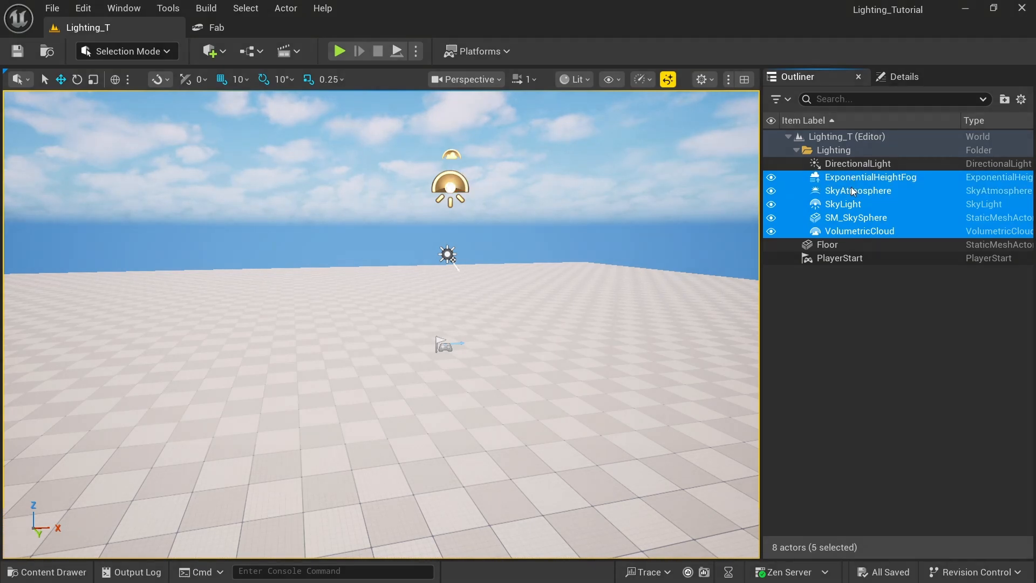
{"action": "key", "text": "Delete"}
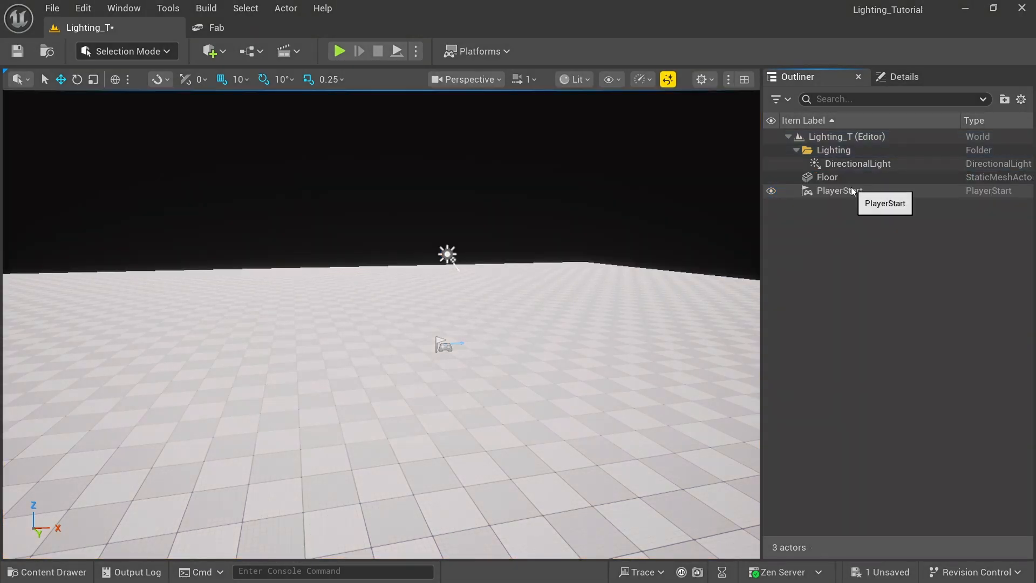
Step: Toggle the DirectionalLight's visibility off, on and off again to compare the scene with and without it
{"action": "right_click_drag", "start_coordinate": [508, 209], "coordinate": [507, 209]}
{"action": "left_click", "coordinate": [408, 195]}
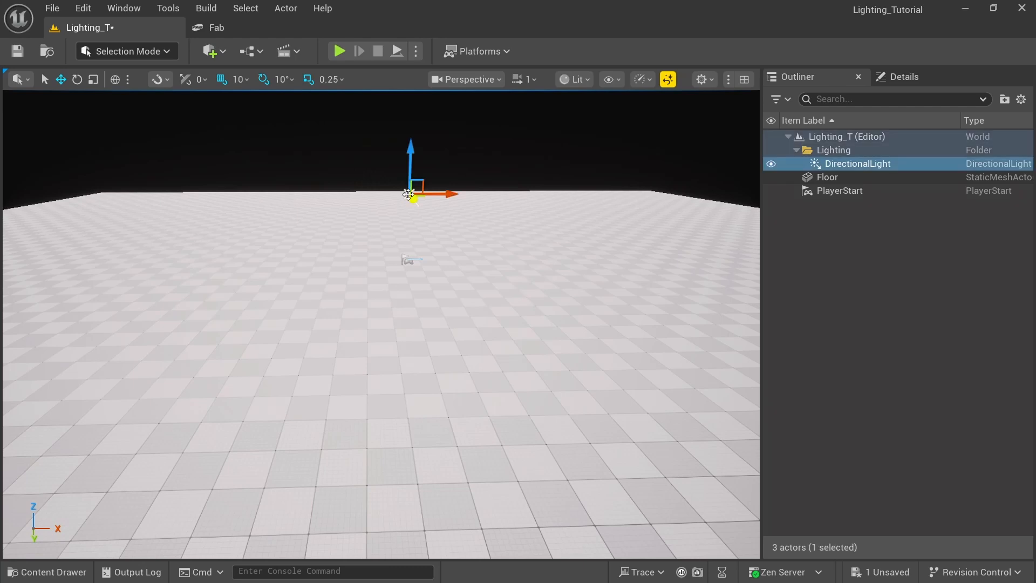
{"action": "left_click", "coordinate": [771, 164]}
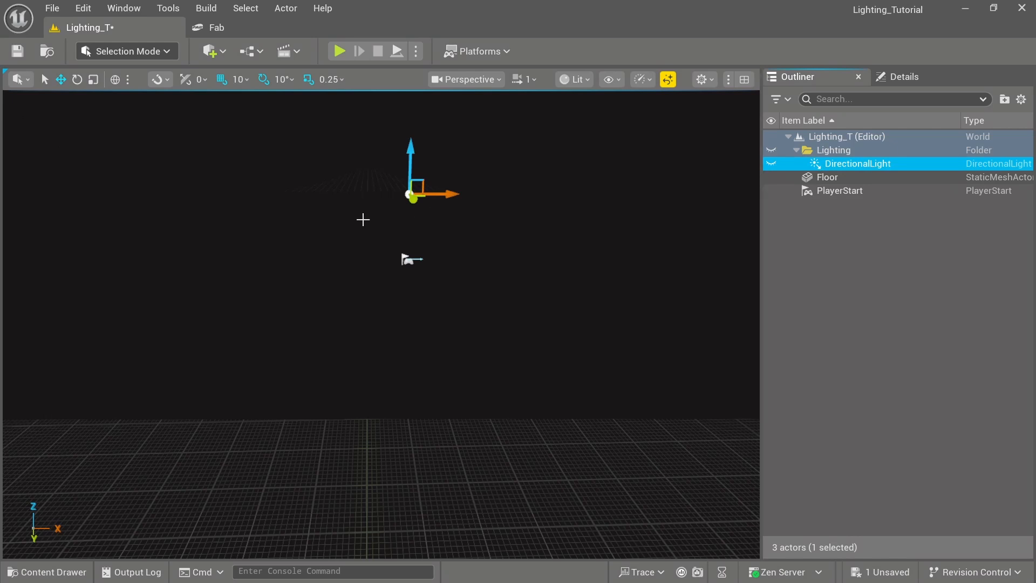
{"action": "right_click_drag", "start_coordinate": [363, 219], "coordinate": [403, 179]}
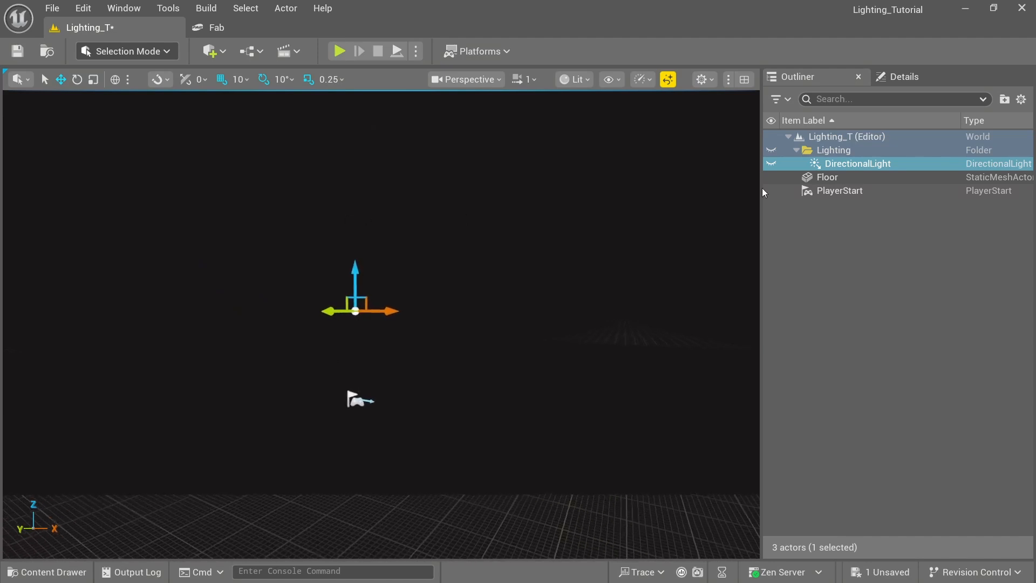
{"action": "left_click", "coordinate": [771, 163]}
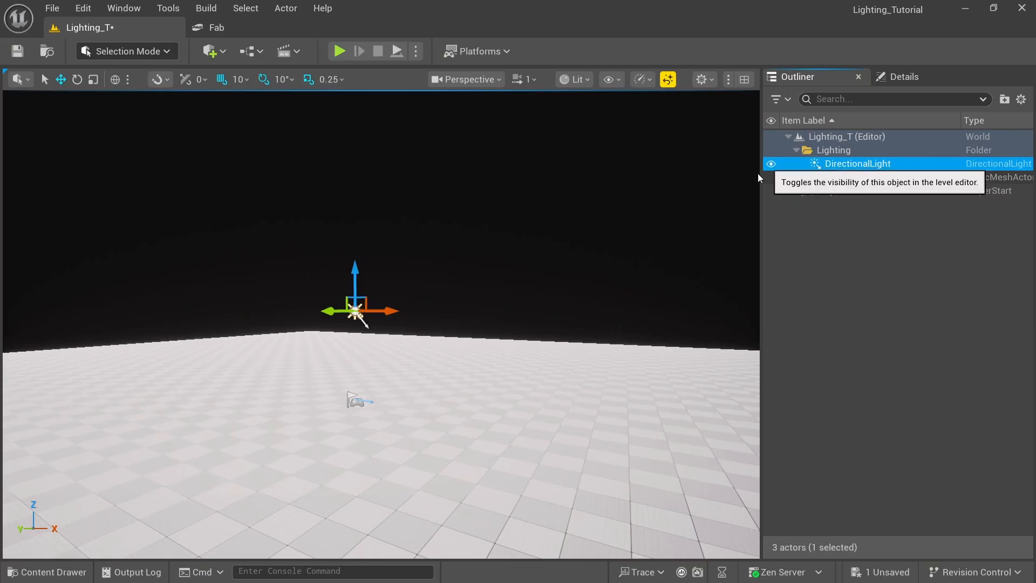
{"action": "right_click_drag", "start_coordinate": [758, 173], "coordinate": [173, 255]}
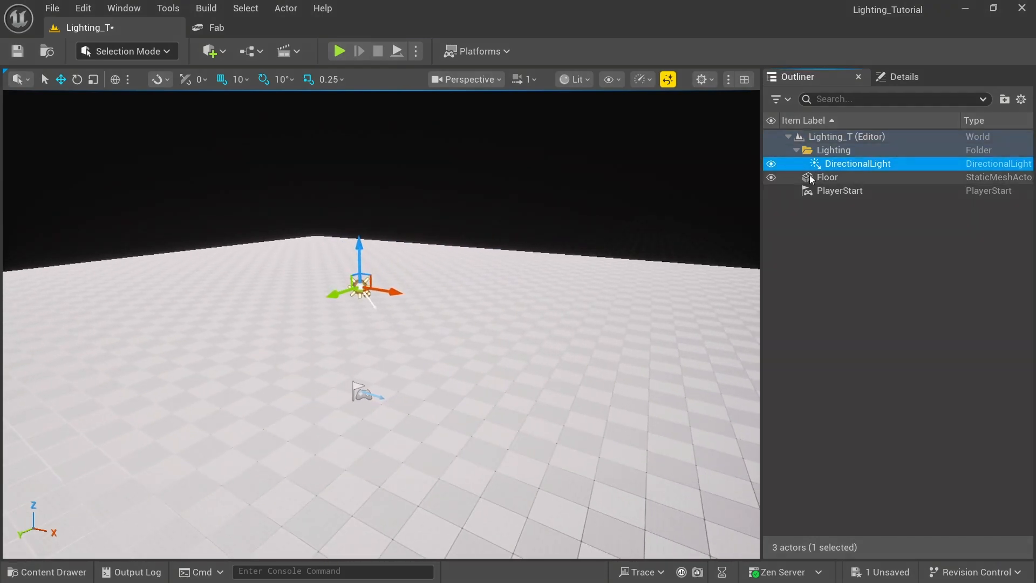
{"action": "left_click", "coordinate": [771, 164]}
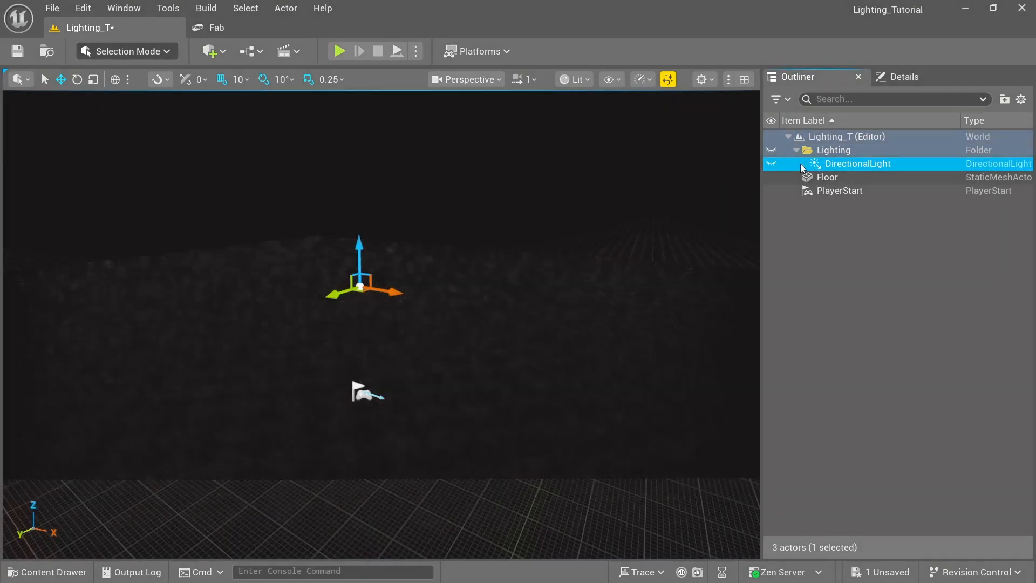
Step: Delete the hidden DirectionalLight from the Lighting folder
{"action": "right_click", "coordinate": [817, 163]}
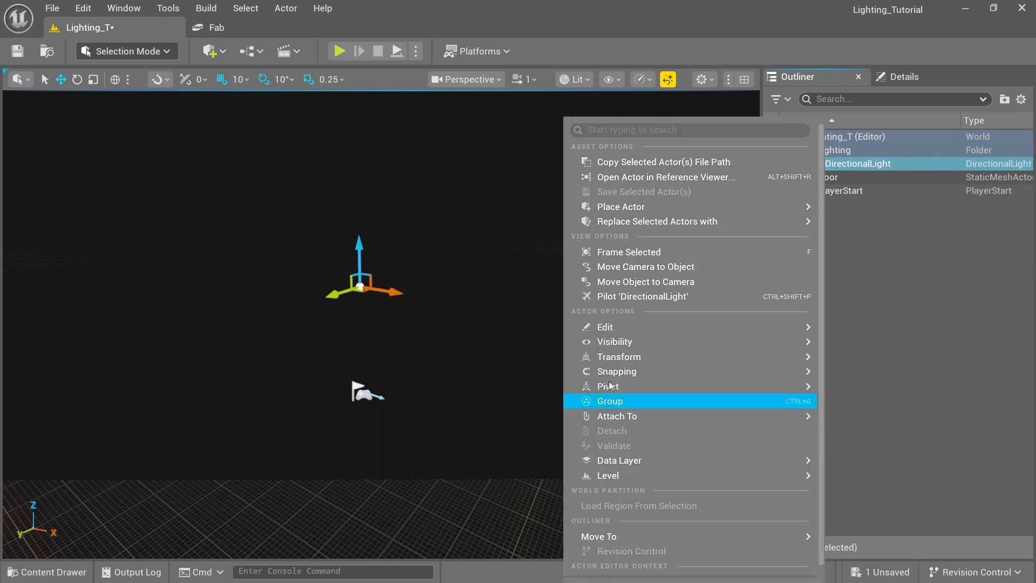
{"action": "mouse_move", "coordinate": [606, 372]}
{"action": "left_click", "coordinate": [889, 159]}
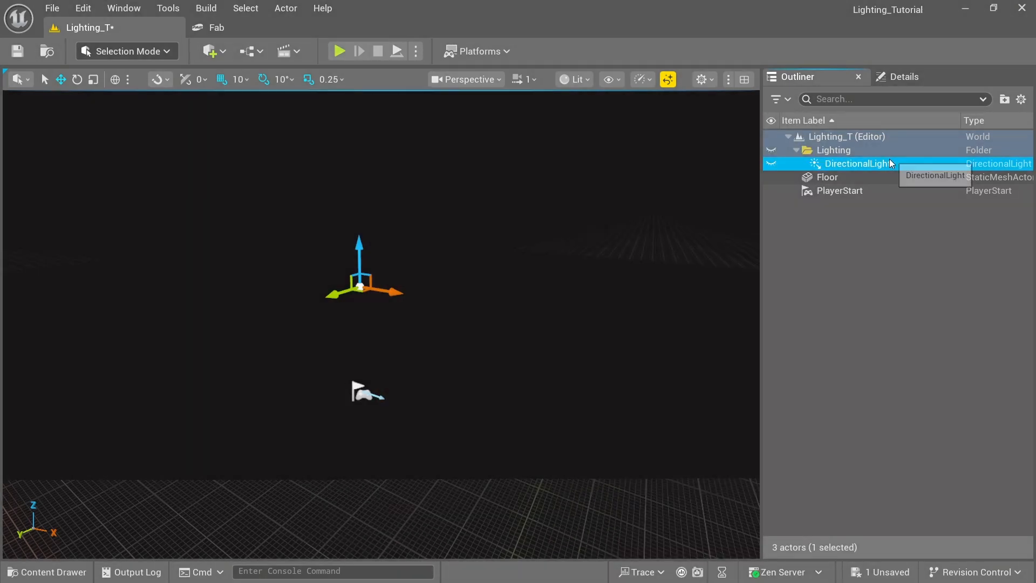
{"action": "key", "text": "Delete"}
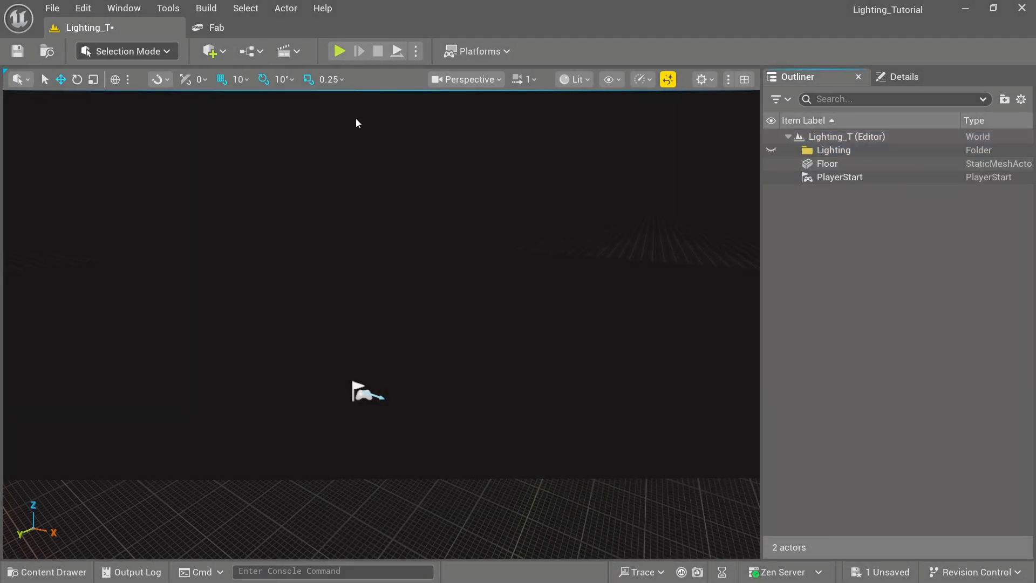
Step: Add a new Directional Light to the level and adjust its height above the floor
{"action": "left_click", "coordinate": [212, 52]}
{"action": "mouse_move", "coordinate": [246, 196]}
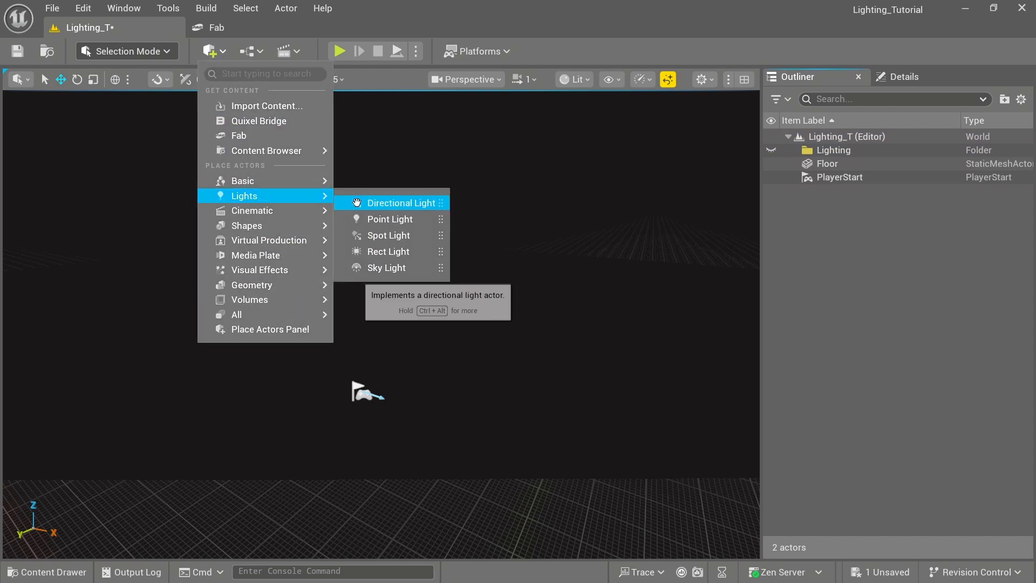
{"action": "left_click", "coordinate": [389, 203]}
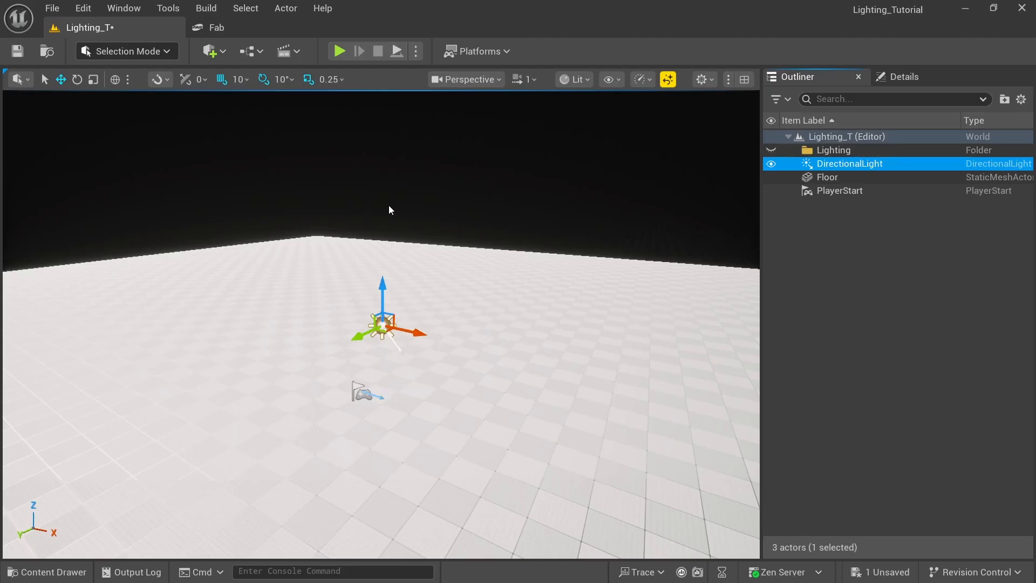
{"action": "left_click_drag", "start_coordinate": [382, 291], "coordinate": [387, 237]}
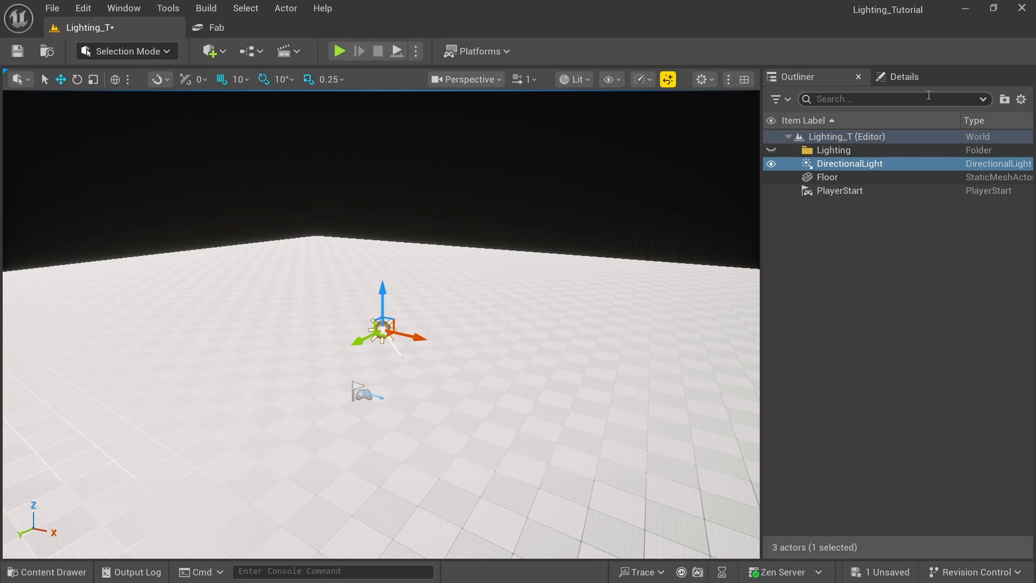
Step: Create a sky light, sky atmosphere, volumetric cloud and height fog with the Env. Light Mixer
{"action": "left_click", "coordinate": [214, 52]}
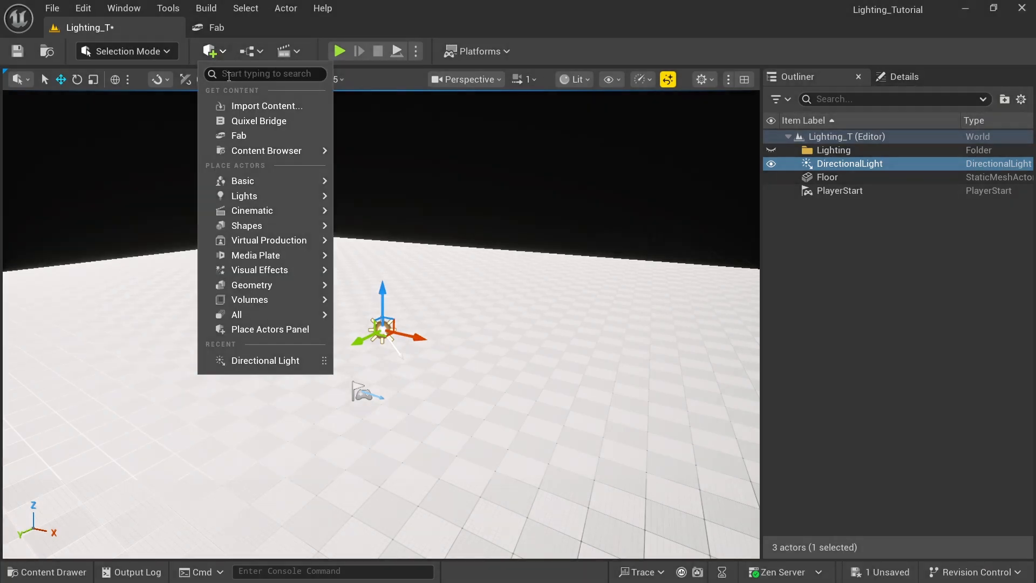
{"action": "left_click", "coordinate": [124, 8]}
{"action": "left_click", "coordinate": [123, 8]}
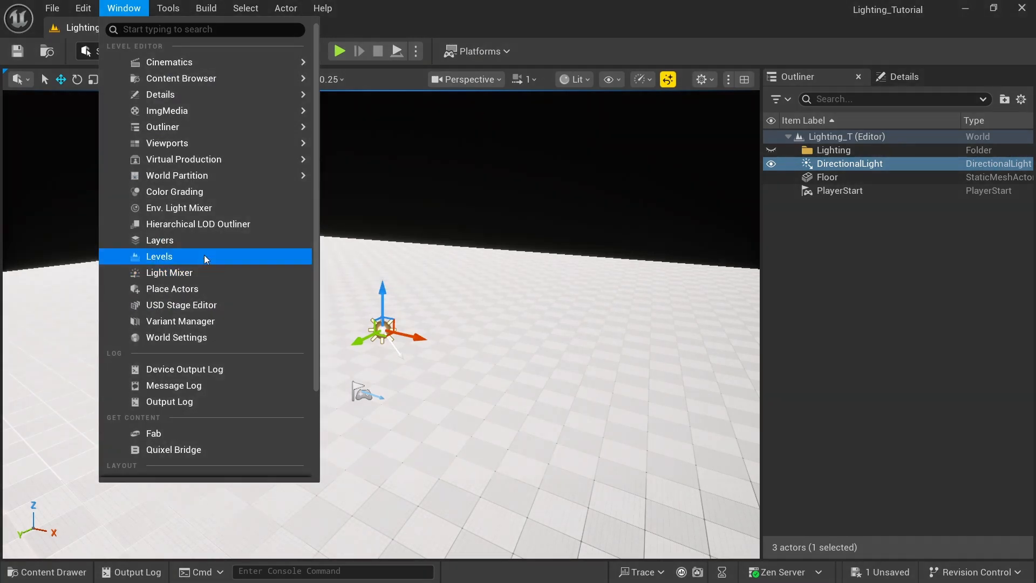
{"action": "left_click", "coordinate": [200, 206]}
{"action": "left_click", "coordinate": [461, 120]}
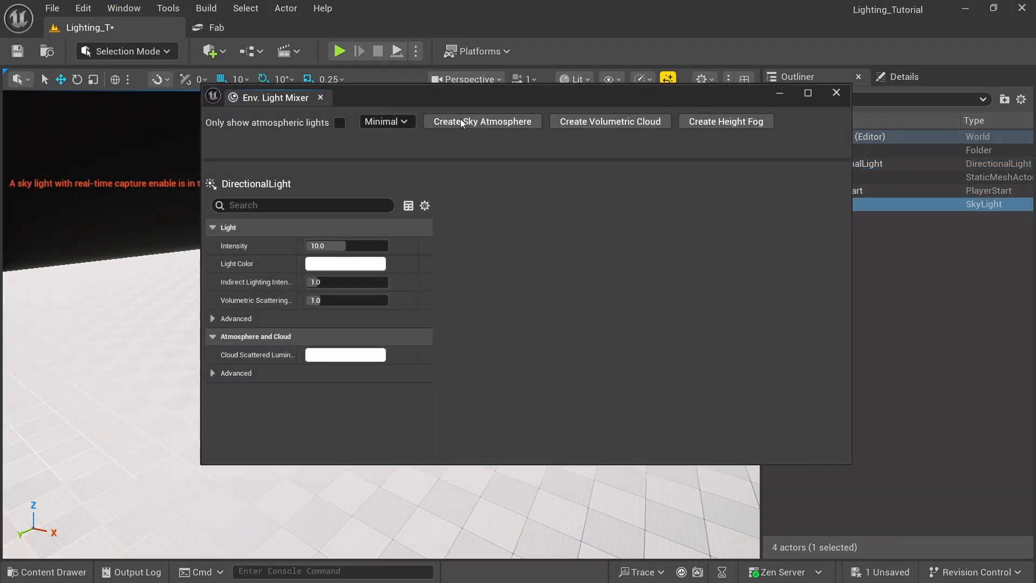
{"action": "left_click", "coordinate": [461, 120]}
{"action": "left_click", "coordinate": [461, 120]}
{"action": "left_click", "coordinate": [461, 122]}
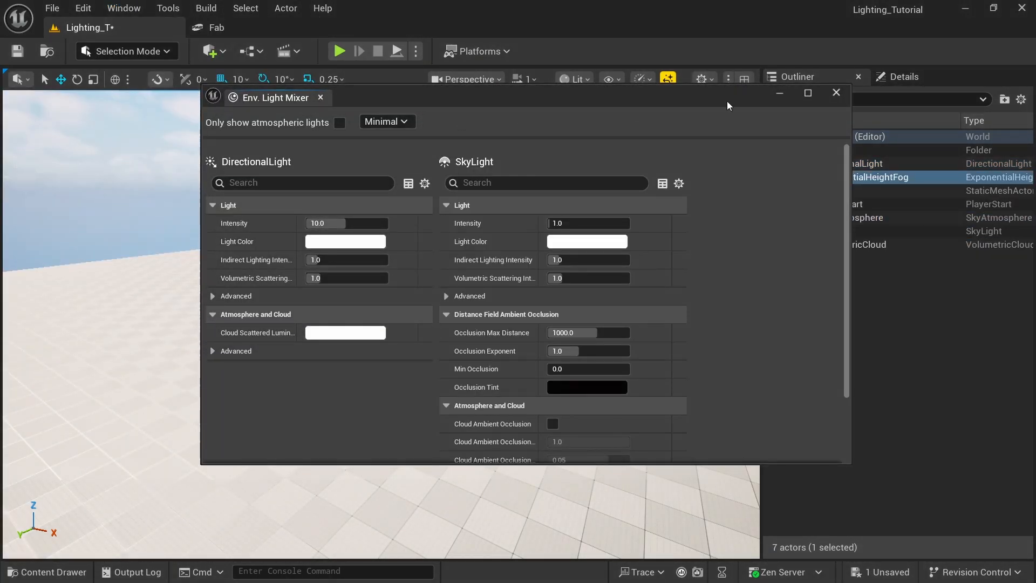
{"action": "left_click", "coordinate": [836, 93]}
Step: Add a Cube shape to the level and adjust its height so it rests on the floor
{"action": "right_click_drag", "start_coordinate": [330, 300], "coordinate": [367, 215]}
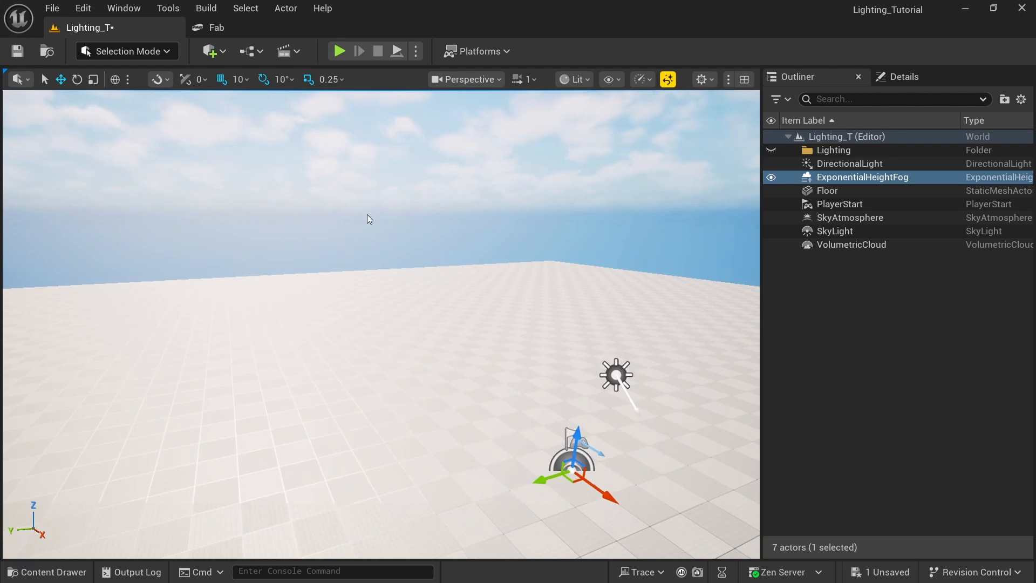
{"action": "right_click_drag", "start_coordinate": [318, 265], "coordinate": [335, 266]}
{"action": "scroll", "coordinate": [348, 261], "scroll_direction": "up", "scroll_amount": 3}
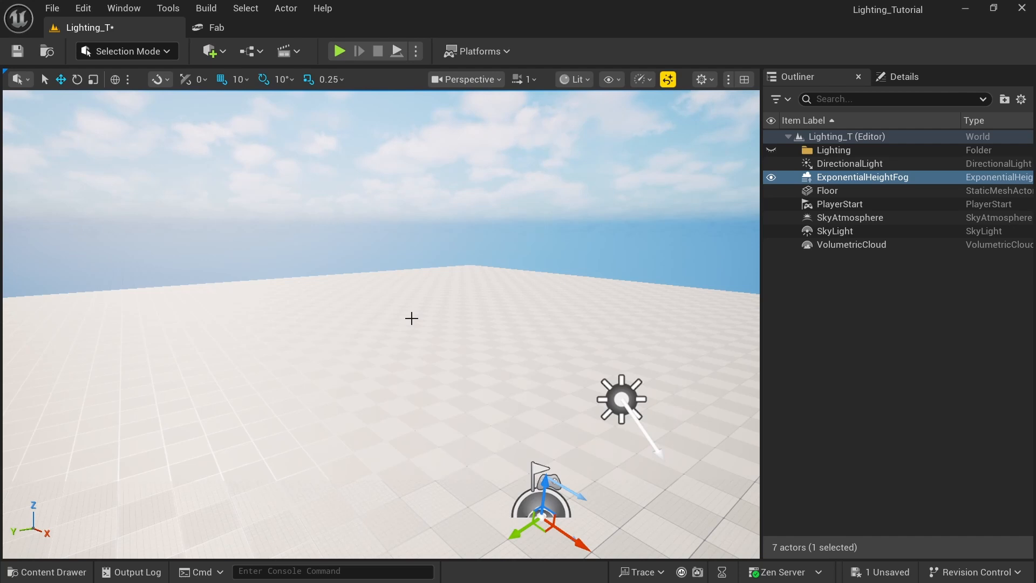
{"action": "right_click_drag", "start_coordinate": [412, 319], "coordinate": [250, 91]}
{"action": "left_click", "coordinate": [209, 58]}
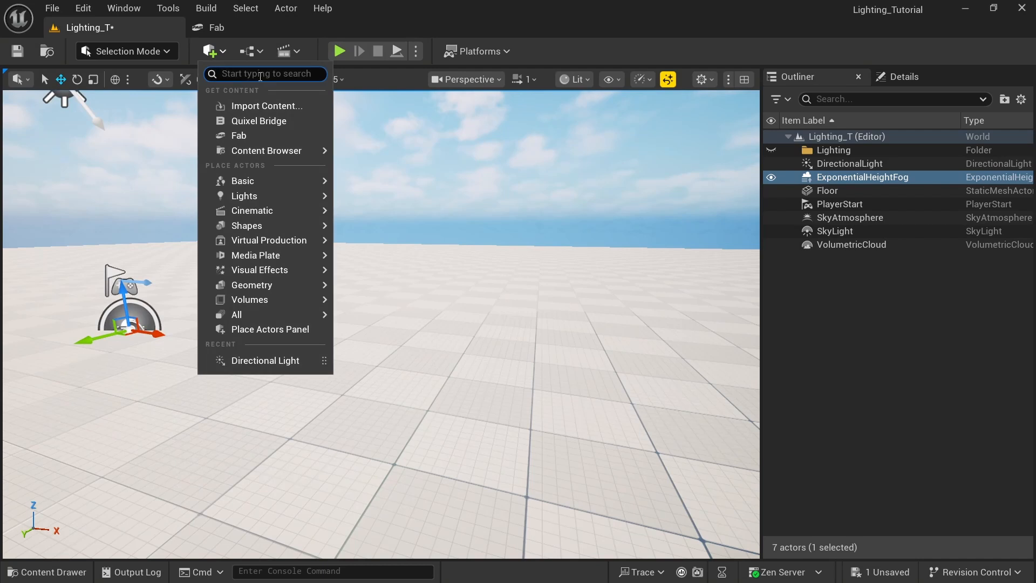
{"action": "type", "text": "cube"}
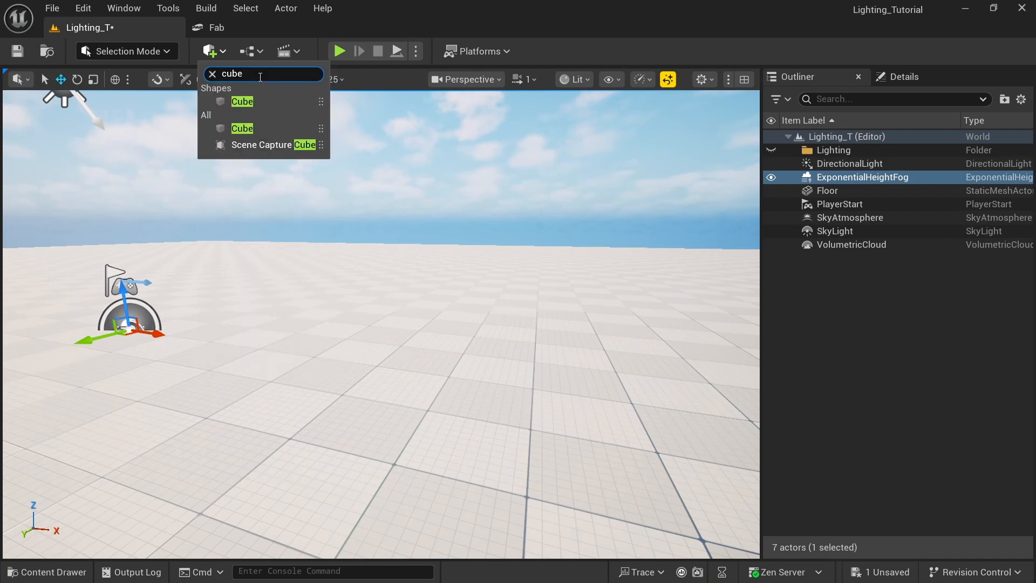
{"action": "left_click", "coordinate": [270, 100]}
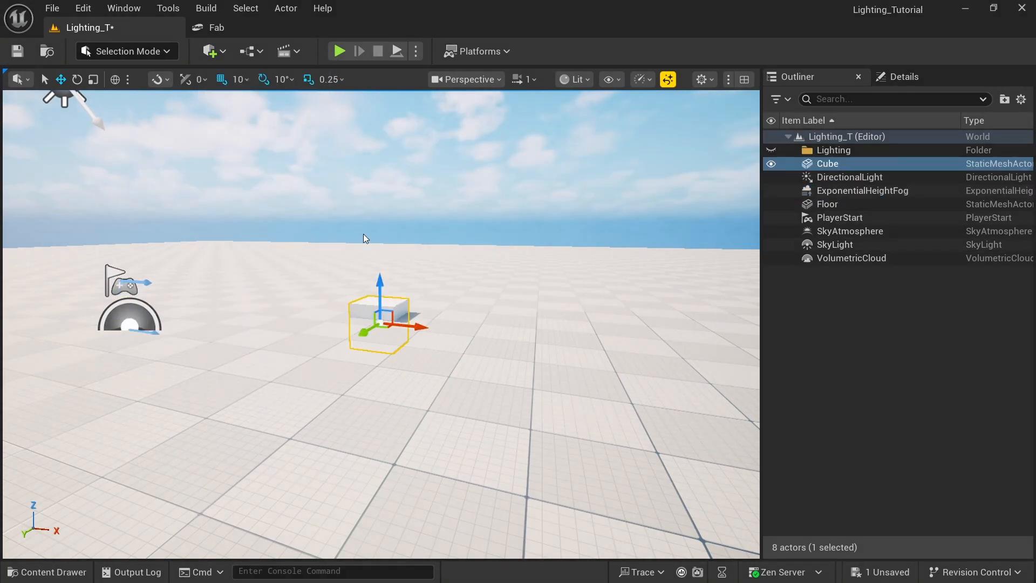
{"action": "left_click_drag", "start_coordinate": [382, 283], "coordinate": [379, 238]}
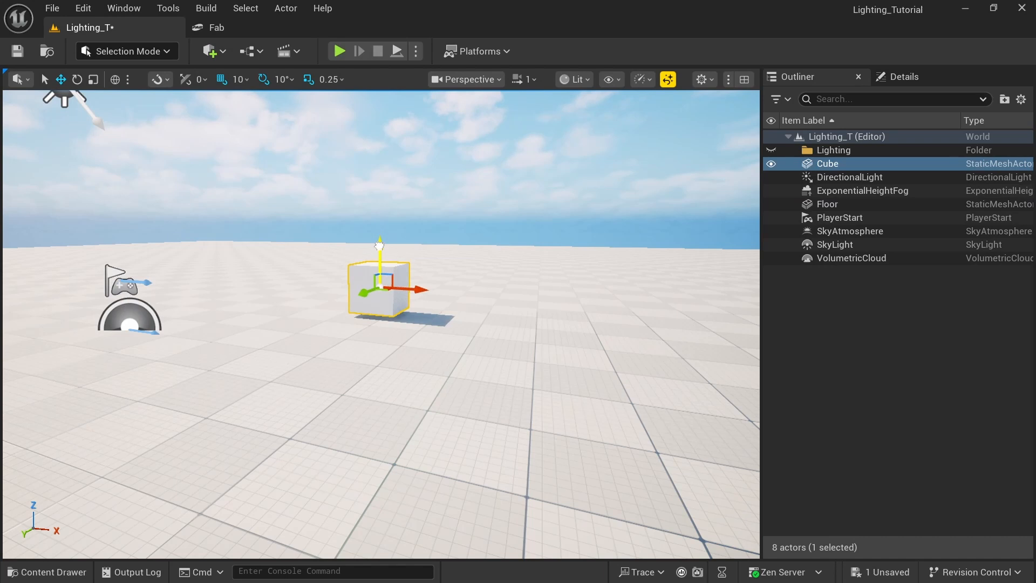
{"action": "right_click_drag", "start_coordinate": [379, 246], "coordinate": [369, 276]}
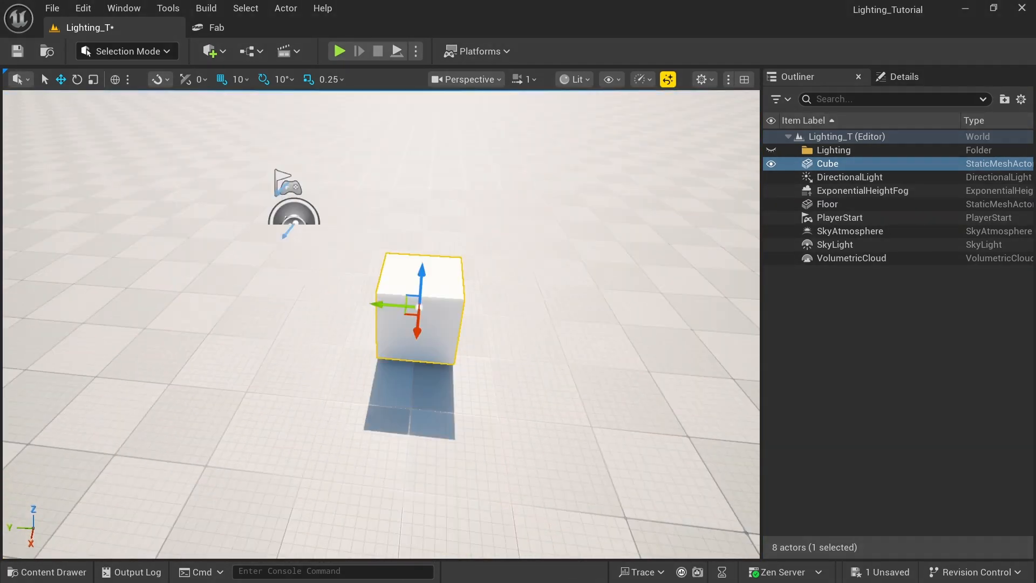
{"action": "scroll", "coordinate": [446, 169], "scroll_direction": "up", "scroll_amount": 6}
{"action": "left_click_drag", "start_coordinate": [457, 178], "coordinate": [455, 195]}
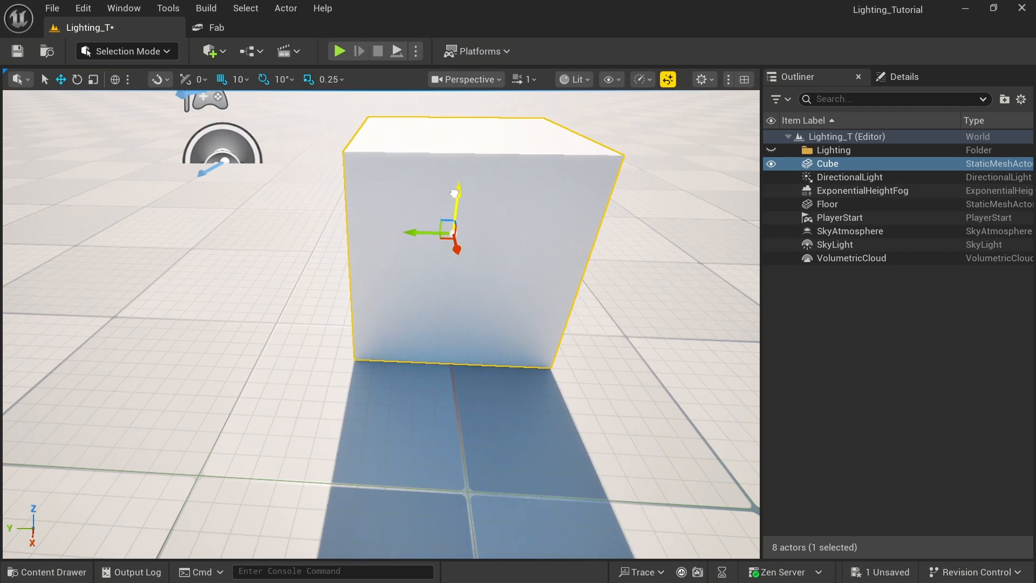
Step: Rotate the directional light interactively to change the sun's angle on the cube
{"action": "mouse_move", "coordinate": [455, 194]}
{"action": "right_mouse_down"}
{"action": "mouse_move", "coordinate": [445, 149]}
{"action": "mouse_move", "coordinate": [442, 210]}
{"action": "right_mouse_up"}
{"action": "mouse_move", "coordinate": [375, 282]}
{"action": "right_mouse_down"}
{"action": "mouse_move", "coordinate": [378, 254]}
{"action": "mouse_move", "coordinate": [374, 281]}
{"action": "right_mouse_up"}
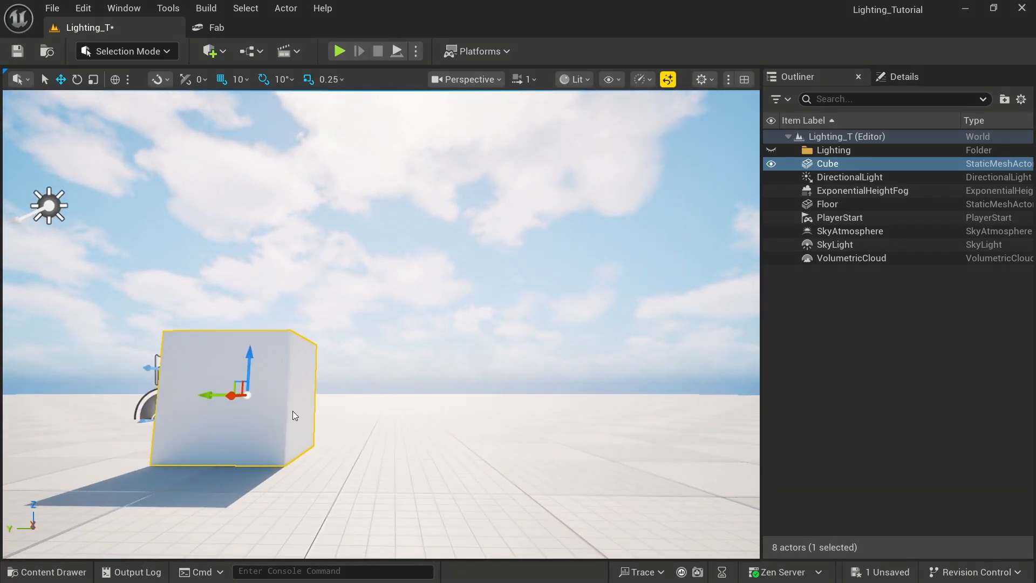
{"action": "scroll", "coordinate": [358, 279], "scroll_direction": "up", "scroll_amount": 3}
{"action": "scroll", "coordinate": [357, 279], "scroll_direction": "down", "scroll_amount": 6}
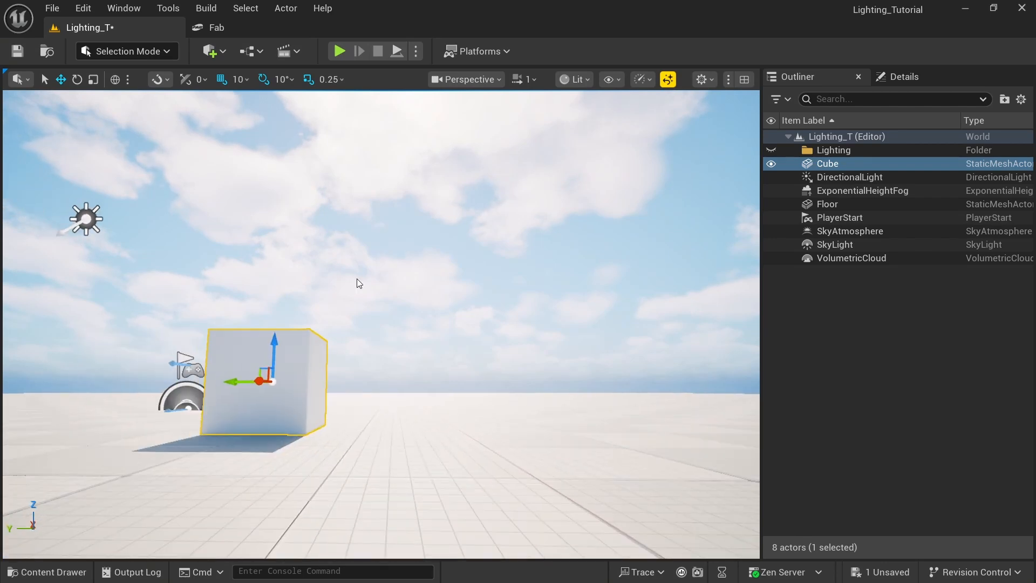
{"action": "right_click_drag", "start_coordinate": [358, 278], "coordinate": [326, 233]}
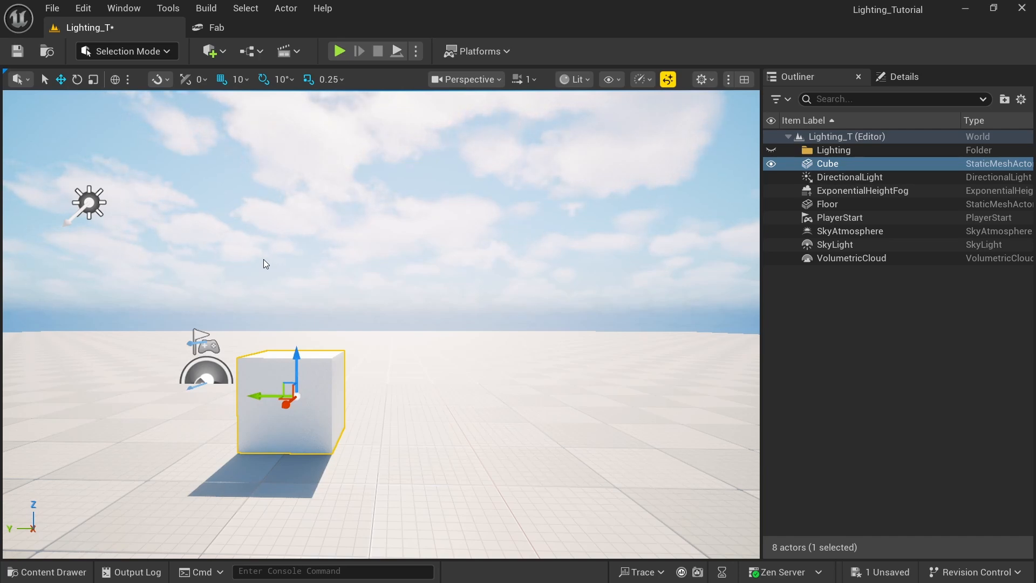
{"action": "key", "text": "ctrl+l"}
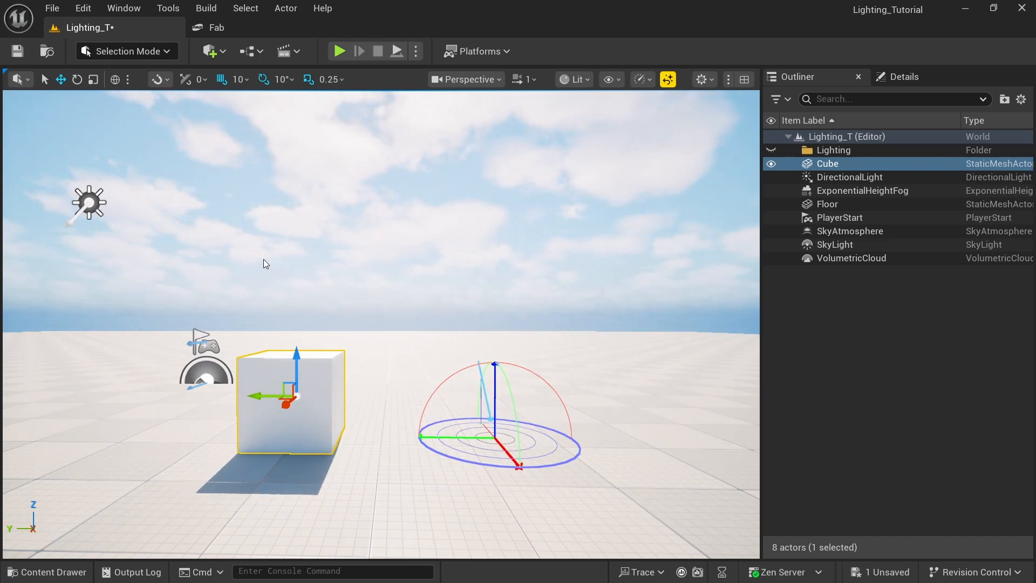
{"action": "key", "text": "ctrl+l"}
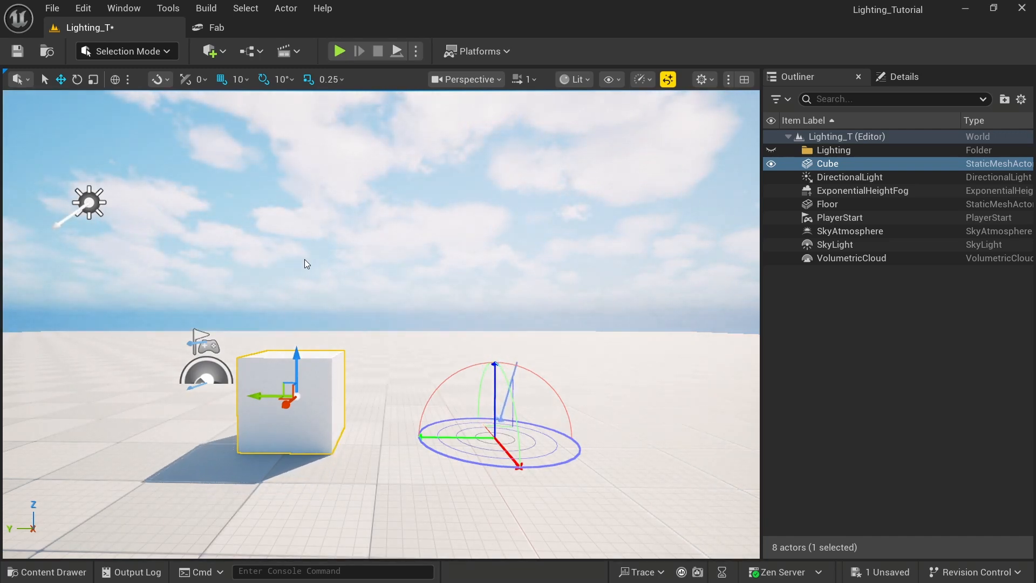
{"action": "key", "text": "ctrl+l"}
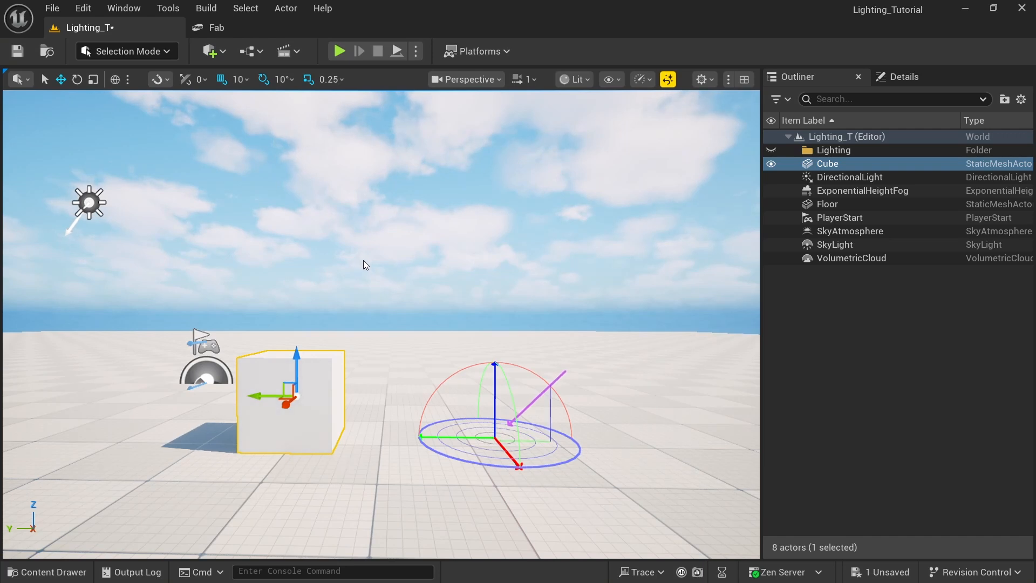
Step: Swing the sun around the cube to vary its shadow, leaving the sun low in the sky behind the cube
{"action": "key", "text": "ctrl+l"}
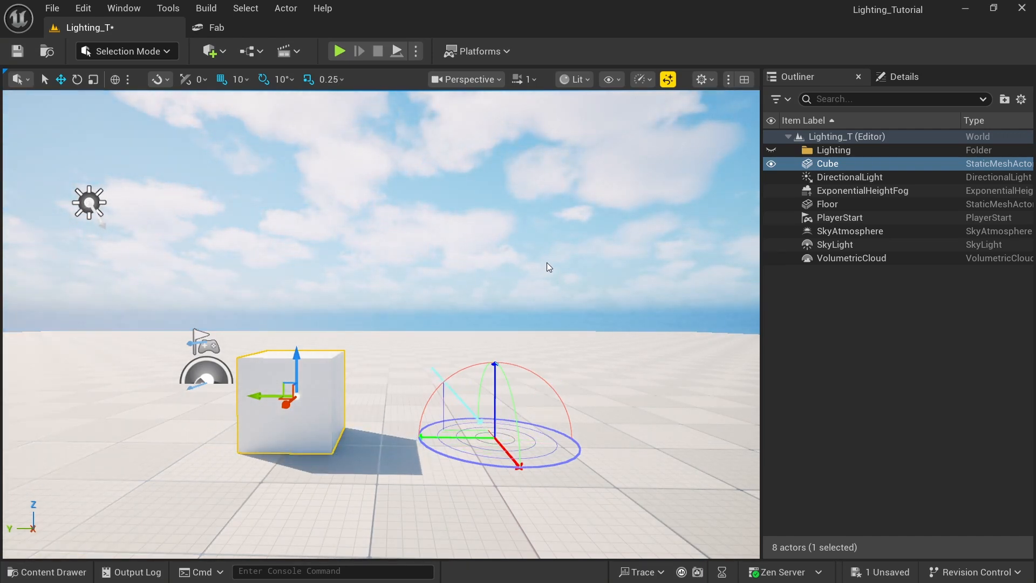
{"action": "key", "text": "ctrl+l"}
{"action": "key", "text": "ctrl+l"}
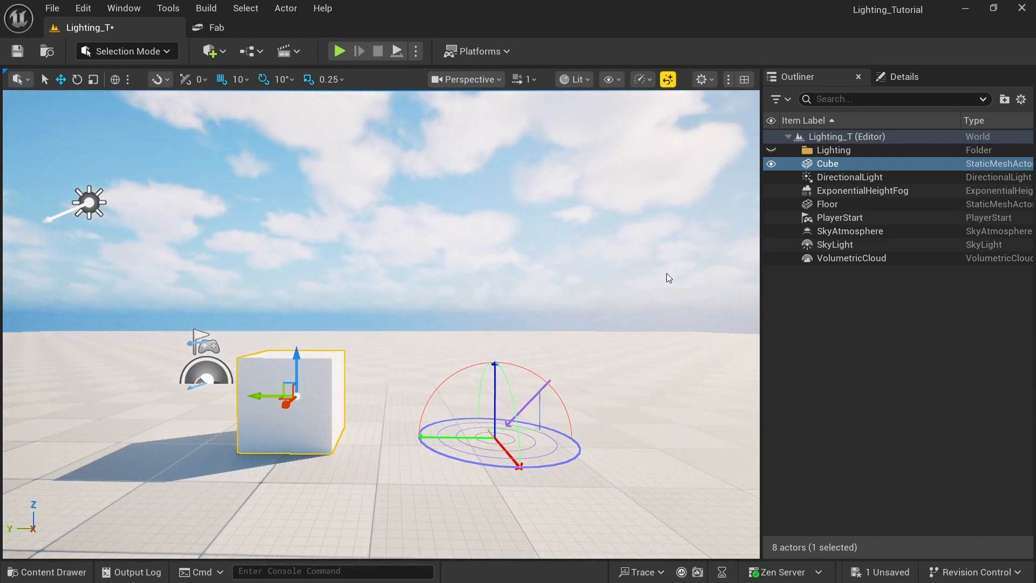
{"action": "key", "text": "ctrl+l"}
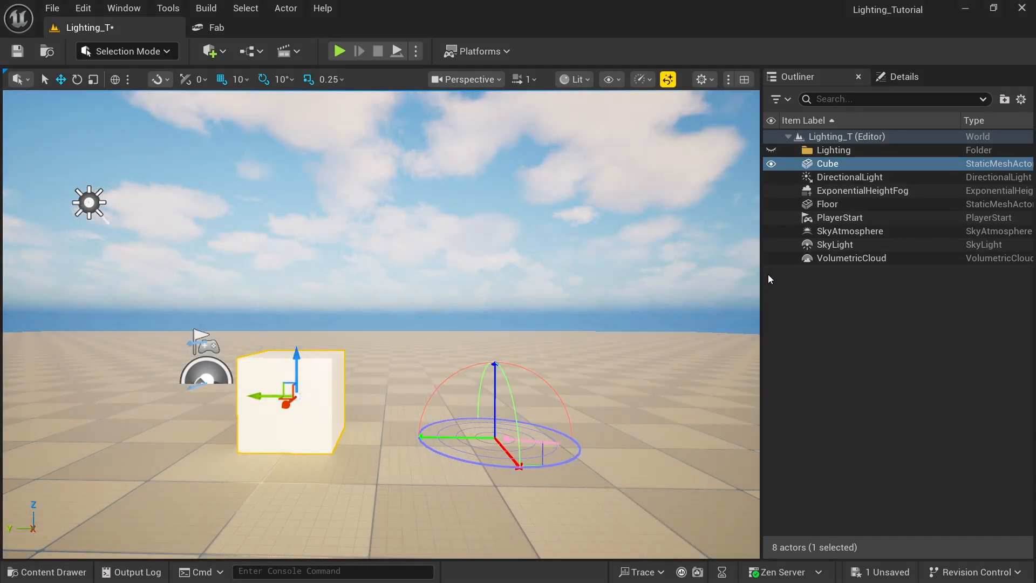
{"action": "key", "text": "ctrl+l"}
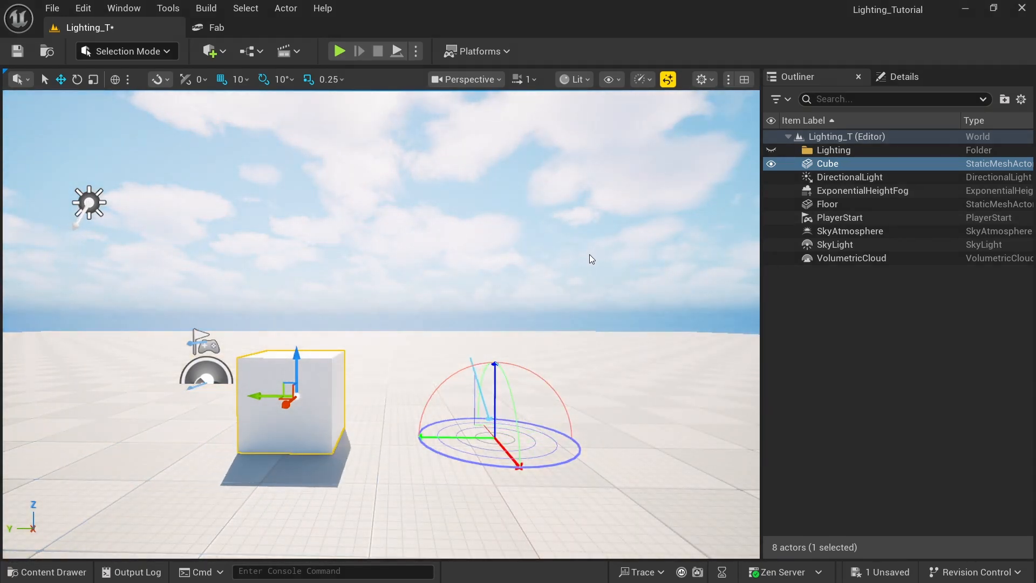
{"action": "key", "text": "ctrl+l"}
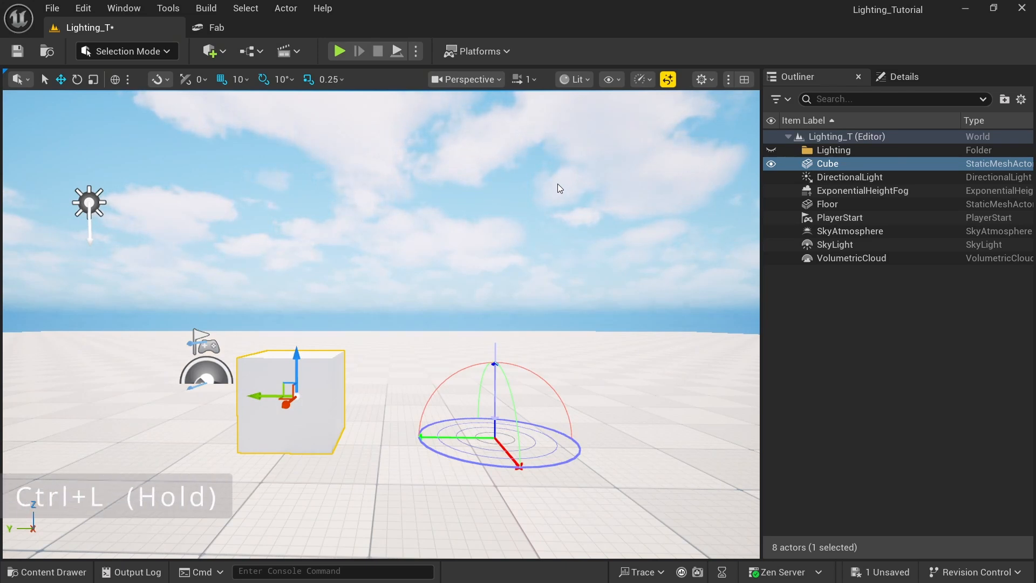
{"action": "key", "text": "ctrl+l"}
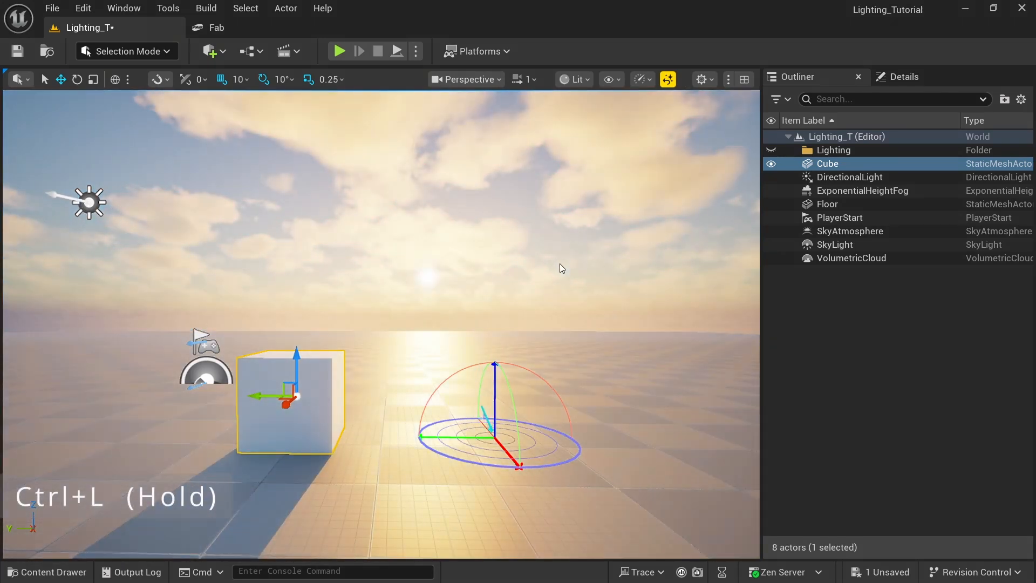
{"action": "key", "text": "ctrl+l"}
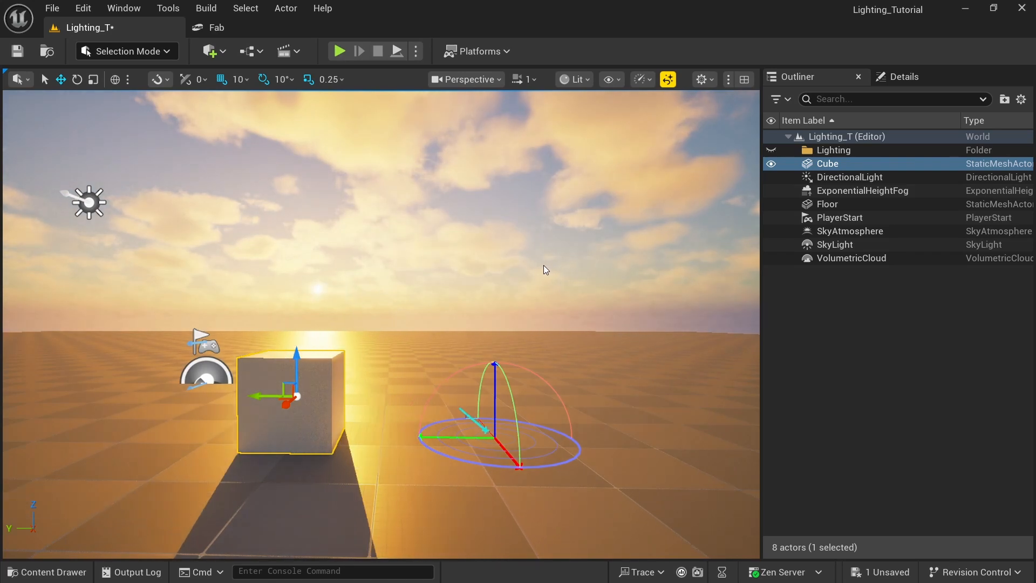
{"action": "key", "text": "ctrl+l"}
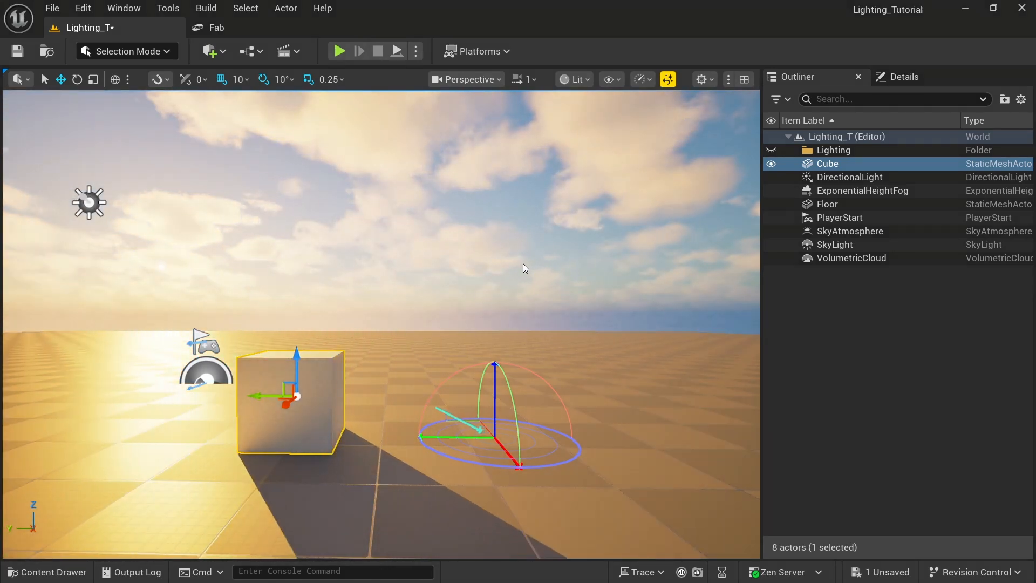
{"action": "key", "text": "ctrl+l"}
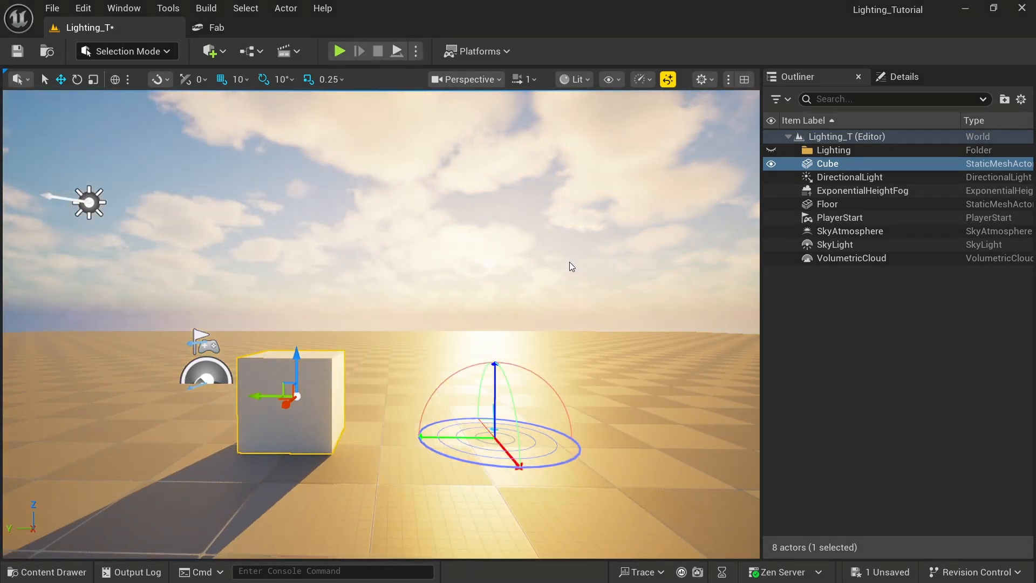
{"action": "key", "text": "ctrl+l"}
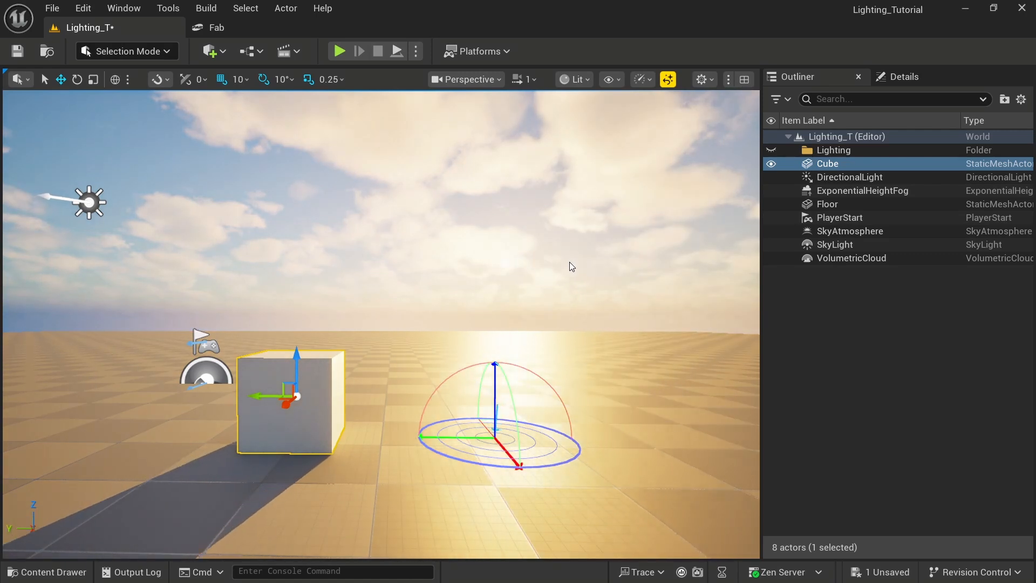
{"action": "key", "text": "ctrl+l"}
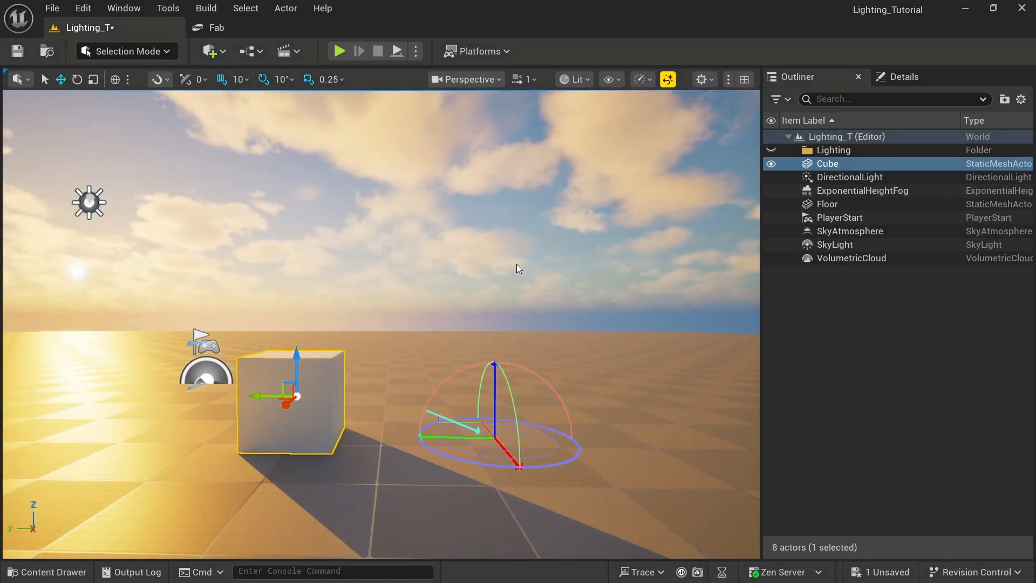
{"action": "key", "text": "ctrl+l"}
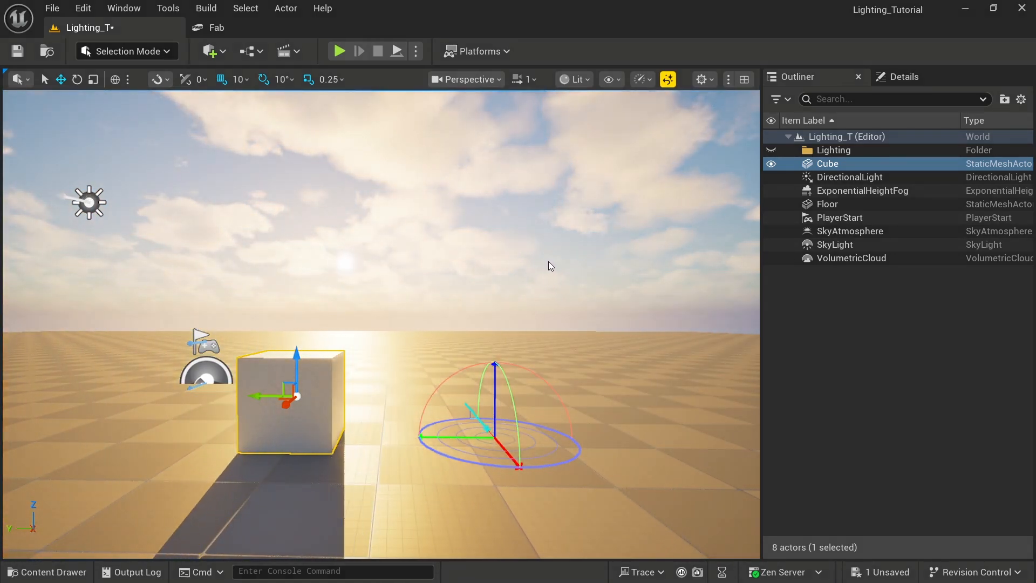
{"action": "key", "text": "ctrl+l"}
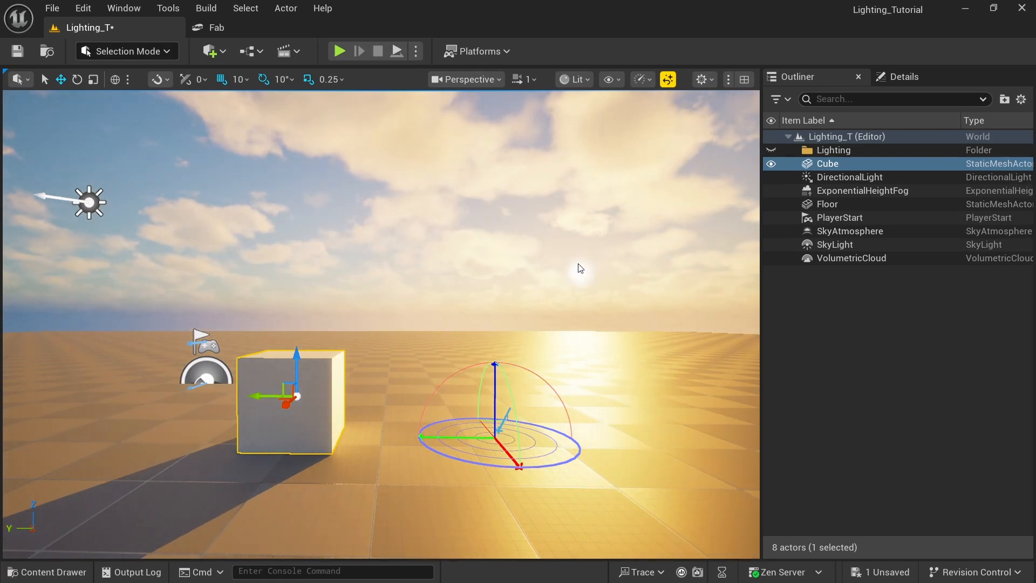
{"action": "key", "text": "ctrl+l"}
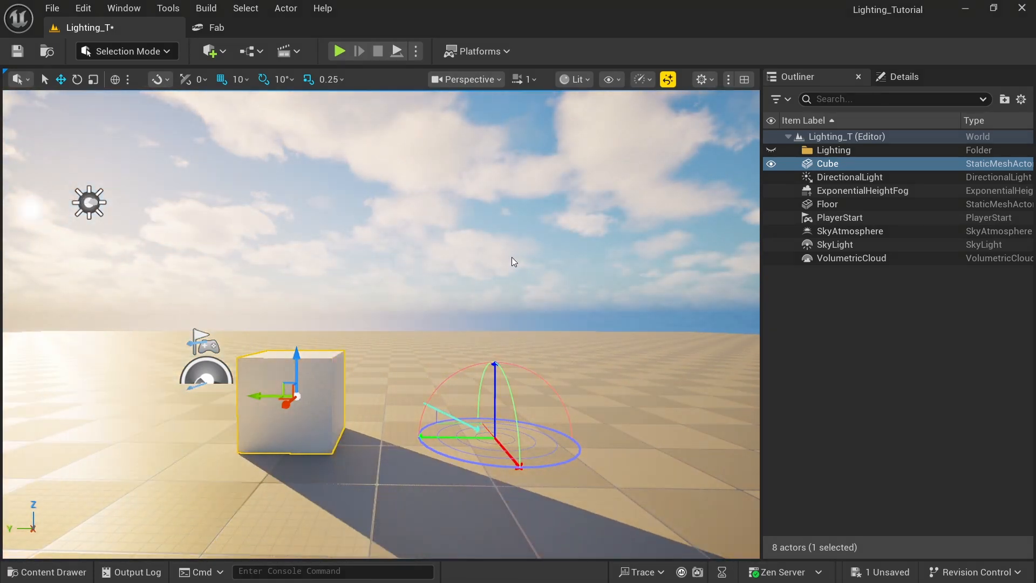
{"action": "key", "text": "ctrl+l"}
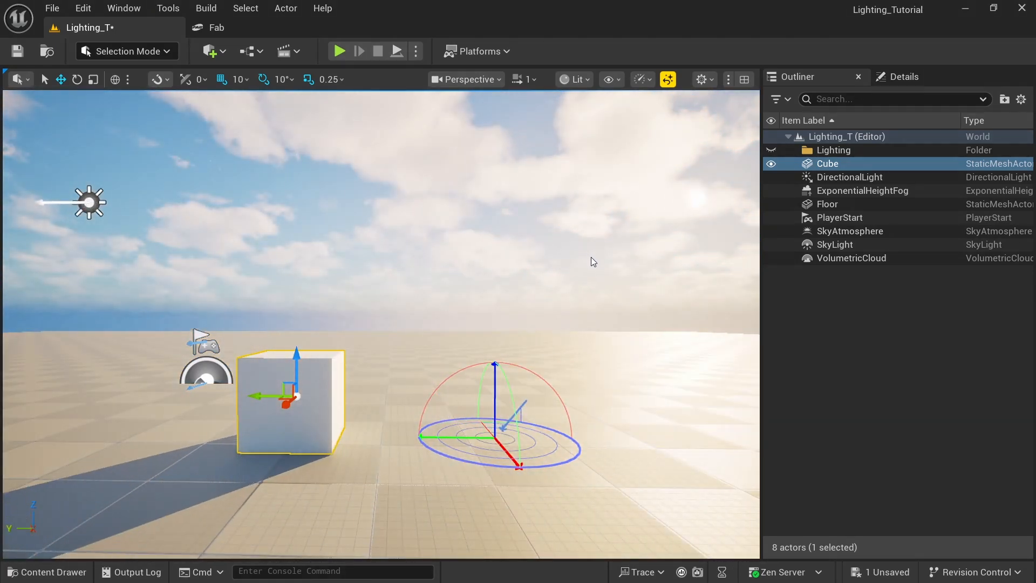
{"action": "key", "text": "ctrl+l"}
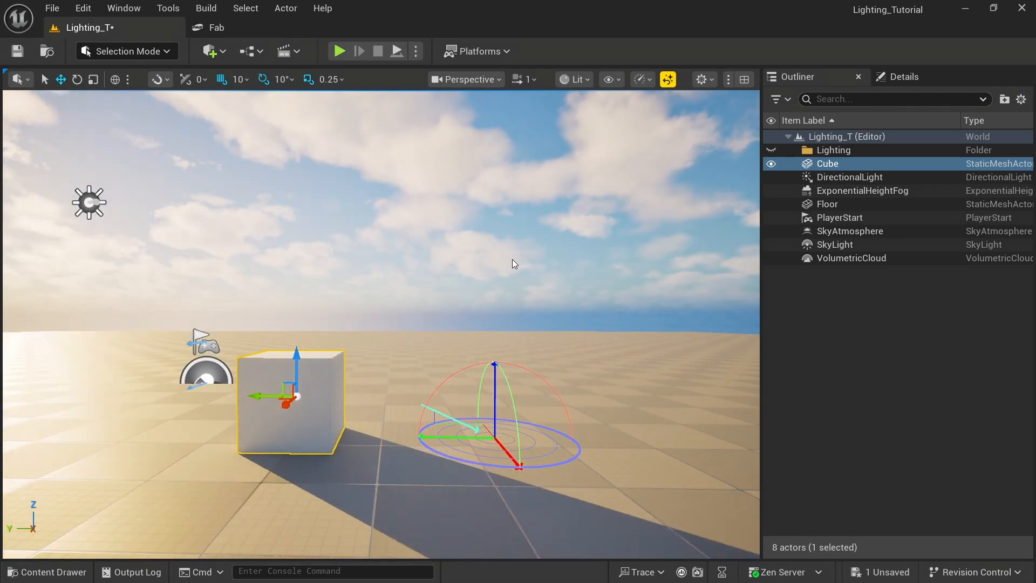
{"action": "key", "text": "ctrl+l"}
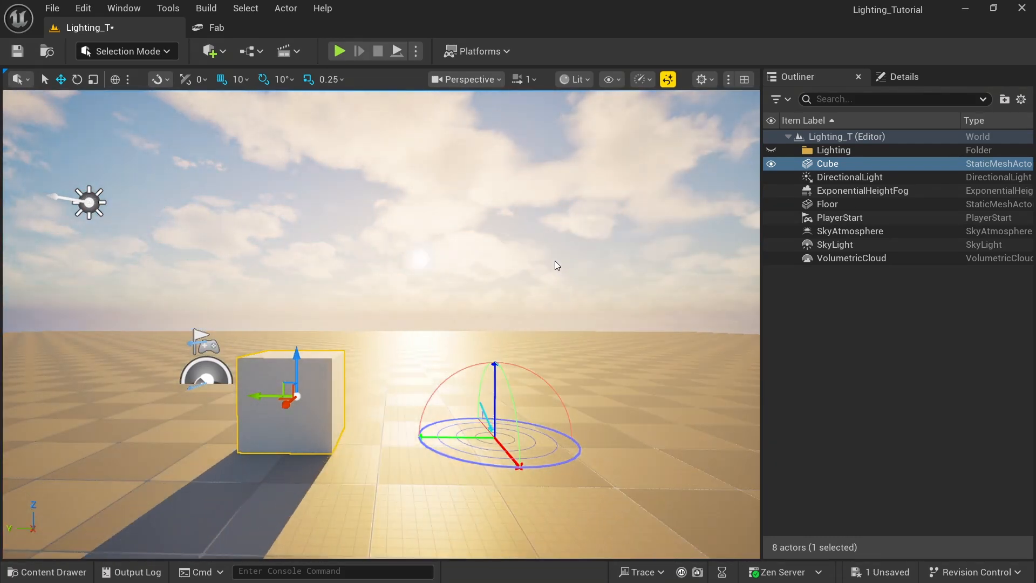
{"action": "key", "text": "ctrl+l"}
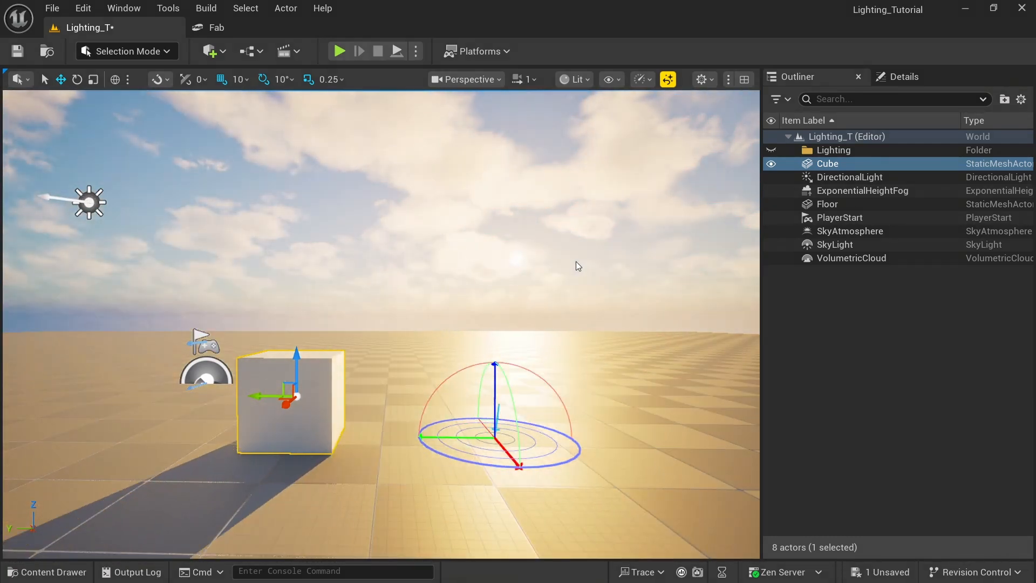
{"action": "key", "text": "ctrl+l"}
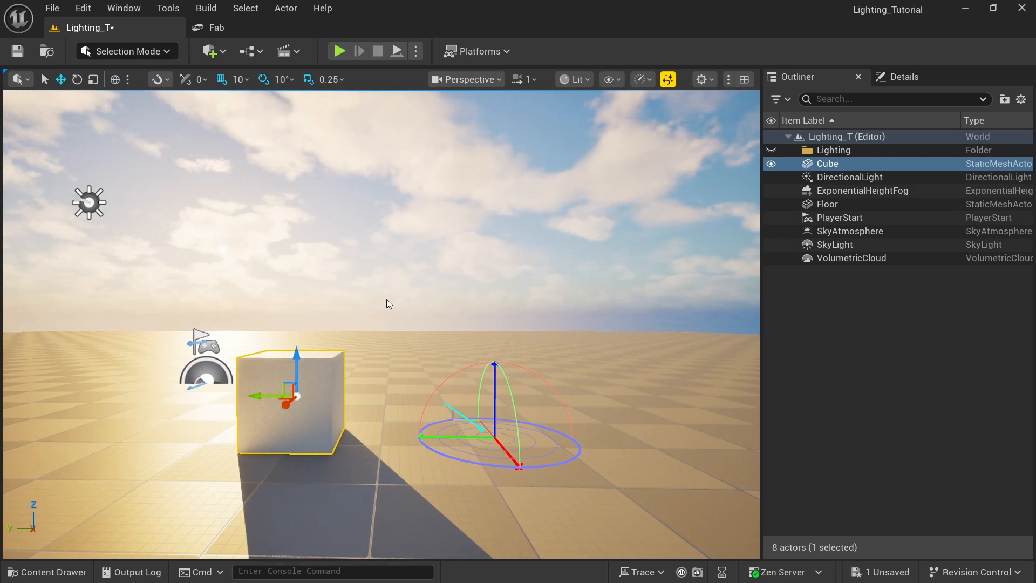
{"action": "mouse_move", "coordinate": [387, 299]}
{"action": "right_mouse_down"}
{"action": "mouse_move", "coordinate": [346, 300]}
{"action": "mouse_move", "coordinate": [475, 300]}
{"action": "mouse_move", "coordinate": [372, 311]}
{"action": "right_mouse_up"}
{"action": "key", "text": "a"}
{"action": "key", "text": "w"}
{"action": "right_click", "coordinate": [372, 311]}
{"action": "type", "text": "s"}
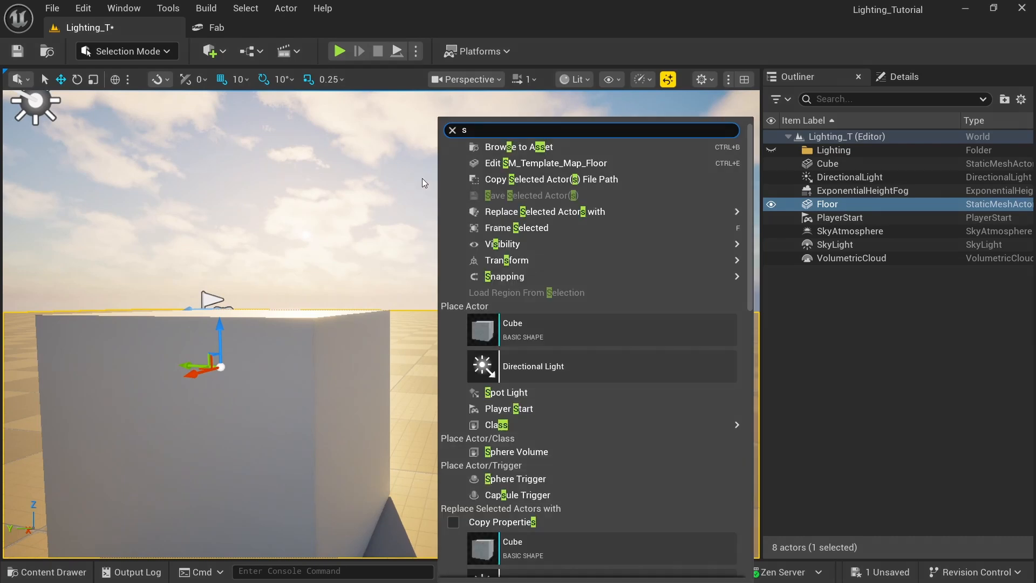
{"action": "left_click", "coordinate": [453, 130]}
{"action": "right_click_drag", "start_coordinate": [315, 210], "coordinate": [486, 178]}
{"action": "key", "text": "s"}
{"action": "key", "text": "w"}
{"action": "key", "text": "s"}
{"action": "key", "text": "w"}
Step: Select the DirectionalLight actor and open its details
{"action": "left_click", "coordinate": [869, 77]}
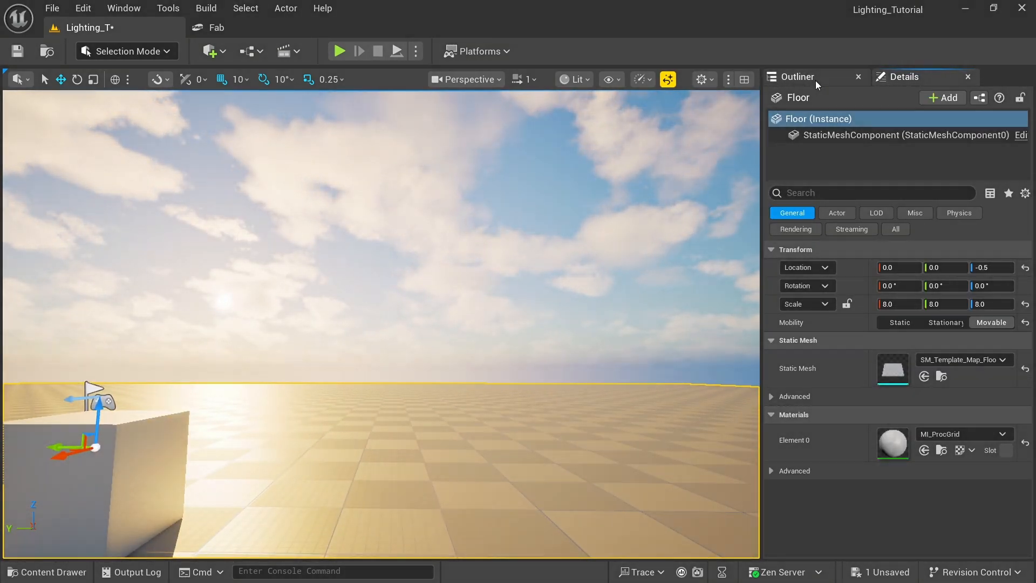
{"action": "left_click", "coordinate": [816, 81]}
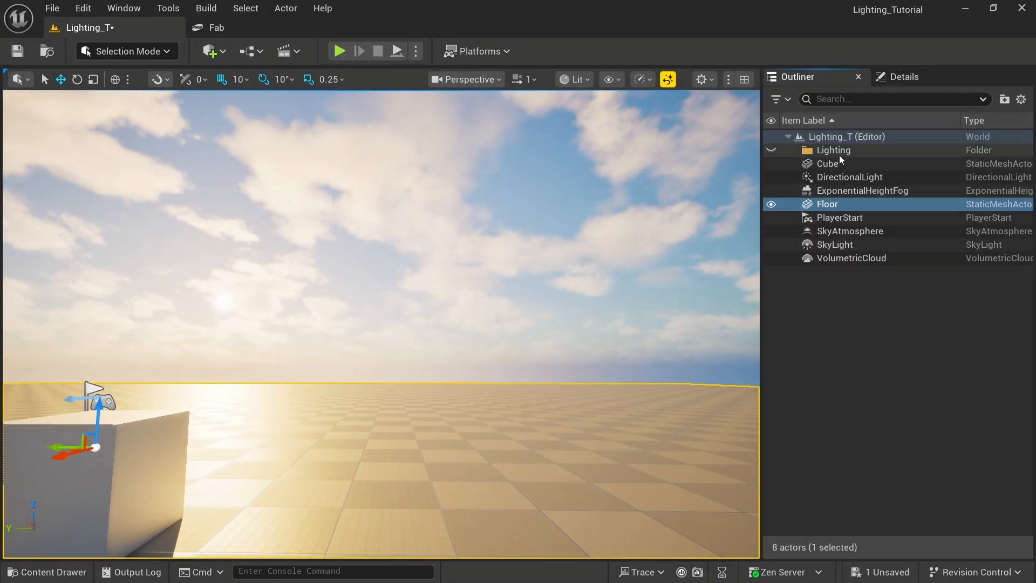
{"action": "left_click", "coordinate": [835, 174]}
{"action": "left_click", "coordinate": [942, 80]}
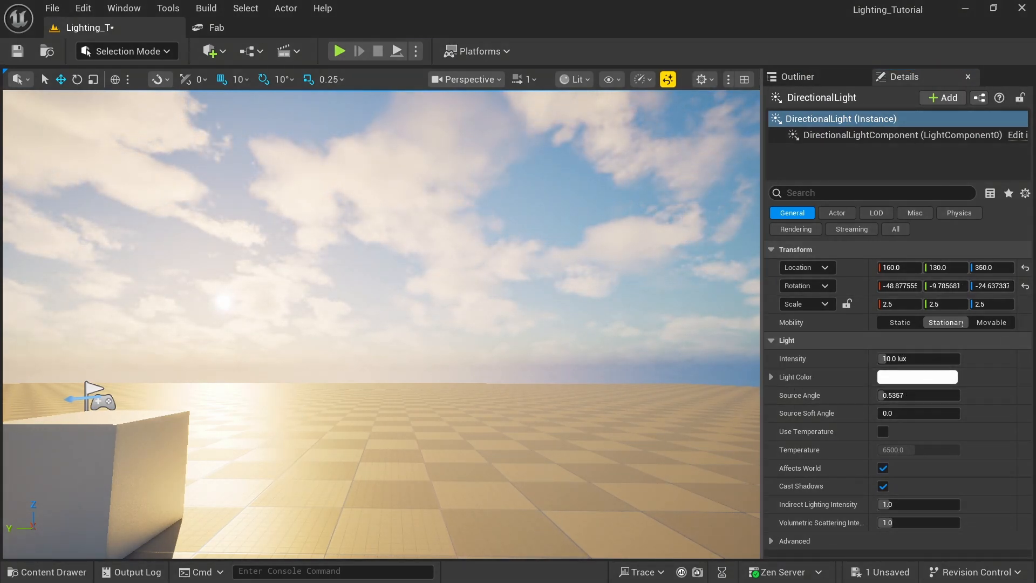
{"action": "left_click", "coordinate": [726, 270]}
{"action": "left_click", "coordinate": [813, 80]}
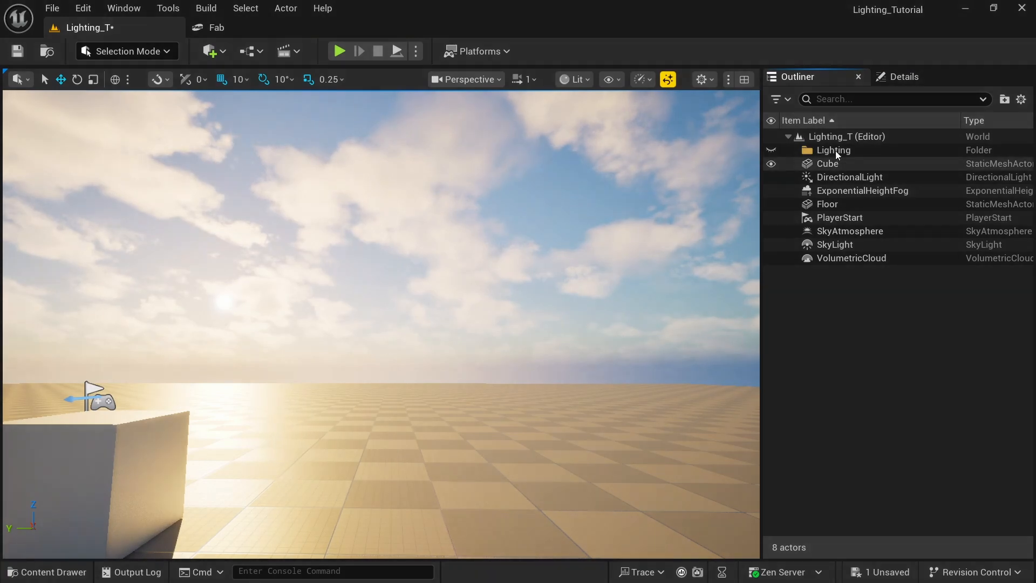
{"action": "left_click", "coordinate": [833, 177]}
{"action": "left_click", "coordinate": [909, 78]}
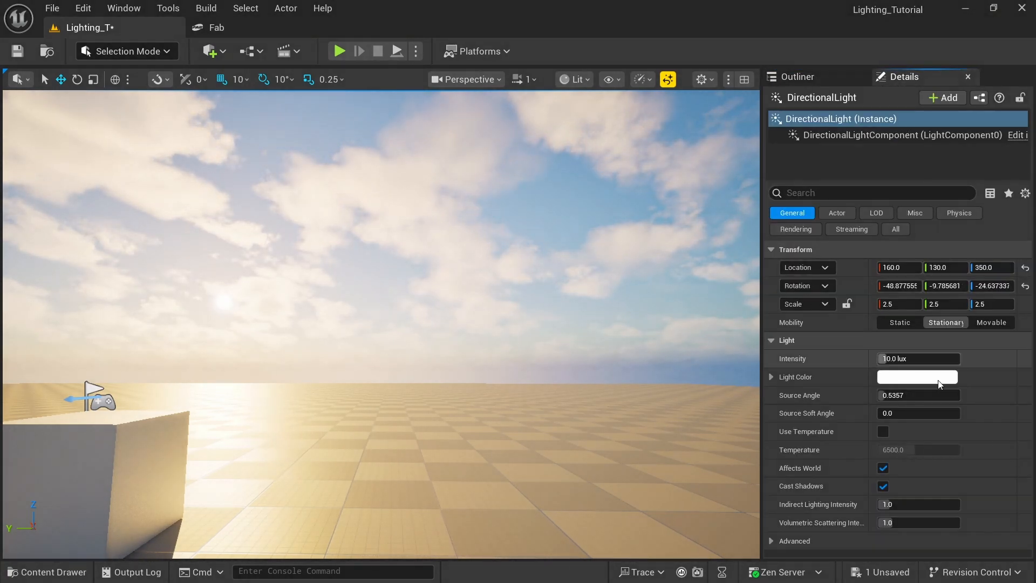
Step: Try a directional light intensity of 5 lux, and then lower it to 2 lux
{"action": "left_click", "coordinate": [899, 358]}
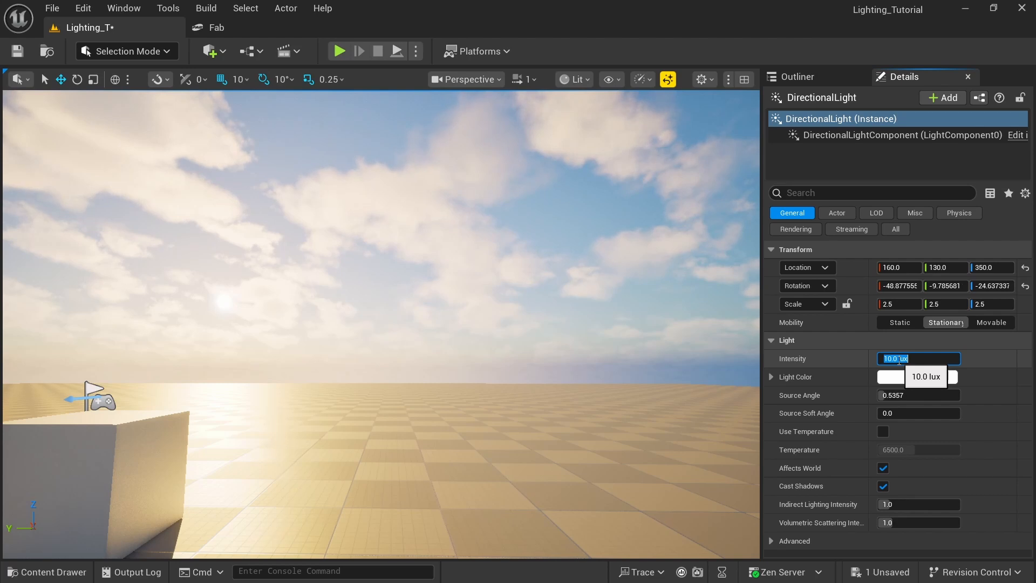
{"action": "type", "text": "5"}
{"action": "key", "text": "Return"}
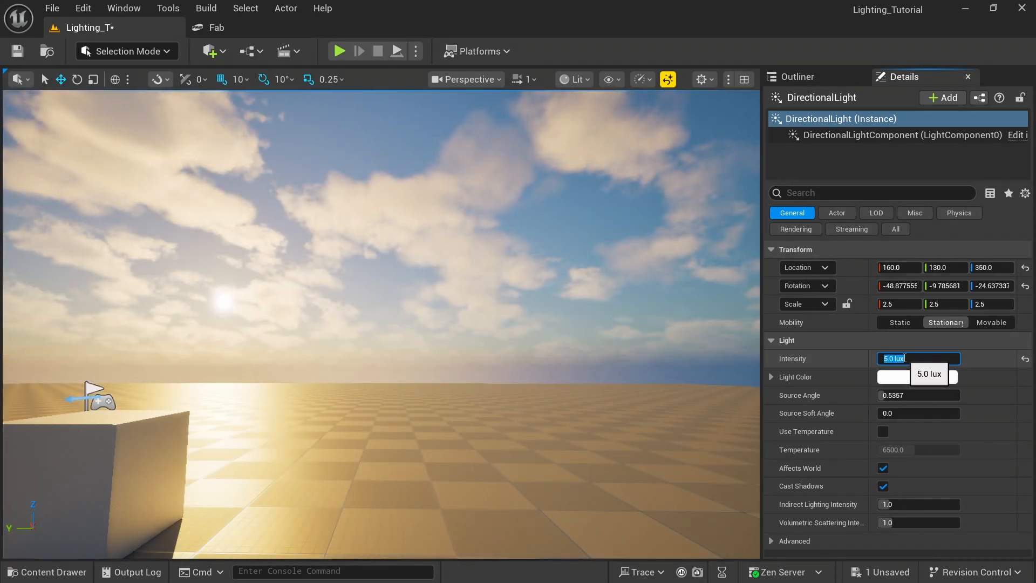
{"action": "type", "text": "2"}
{"action": "key", "text": "Return"}
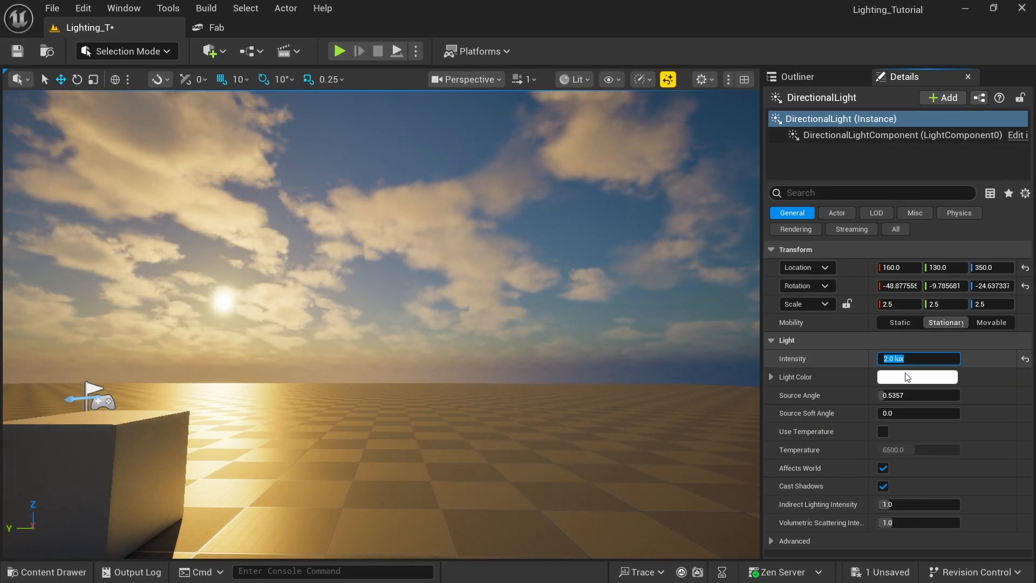
Step: Change the directional light's Light Color to a bluish purple and accept the colour
{"action": "left_click", "coordinate": [905, 376]}
{"action": "left_click_drag", "start_coordinate": [680, 321], "coordinate": [646, 244]}
{"action": "left_click_drag", "start_coordinate": [799, 289], "coordinate": [802, 268]}
{"action": "left_click", "coordinate": [792, 501]}
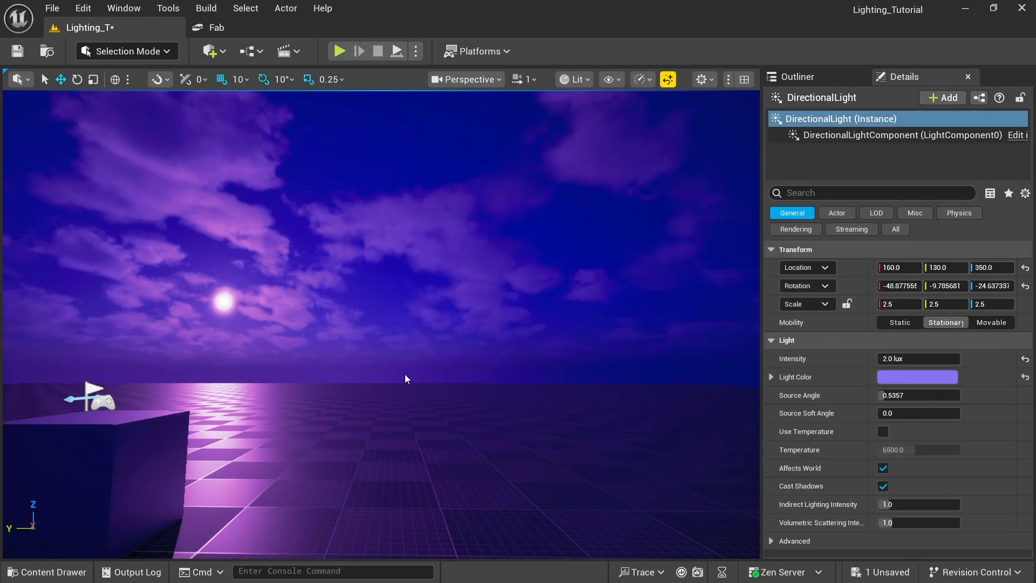
Step: Reframe the view to examine the cube and its shadow under the purple light
{"action": "right_click_drag", "start_coordinate": [405, 374], "coordinate": [361, 365]}
{"action": "key", "text": "d"}
{"action": "left_click", "coordinate": [419, 382]}
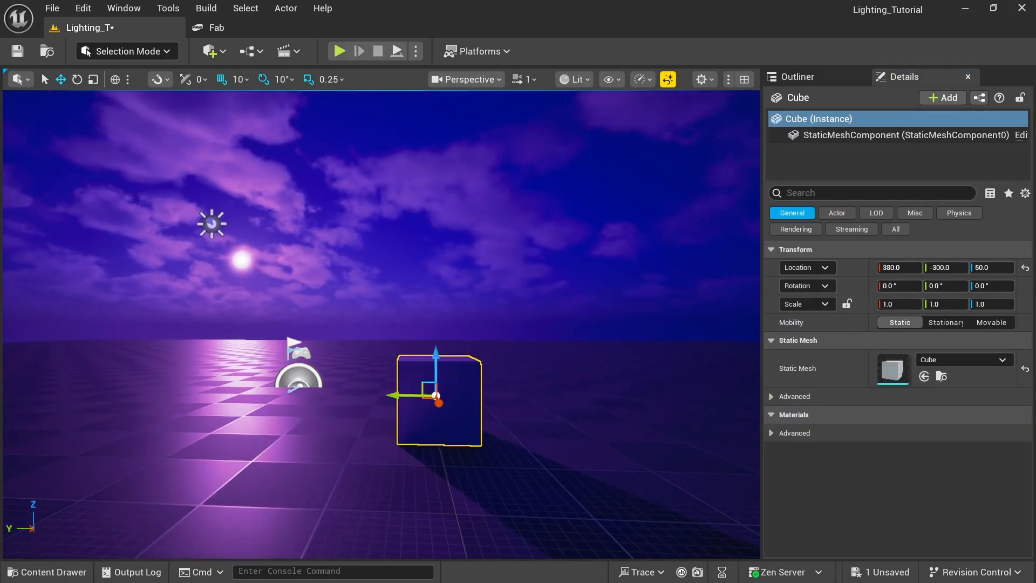
{"action": "key", "text": "a"}
{"action": "left_click", "coordinate": [361, 342]}
{"action": "right_click_drag", "start_coordinate": [391, 313], "coordinate": [383, 311]}
{"action": "key", "text": "d"}
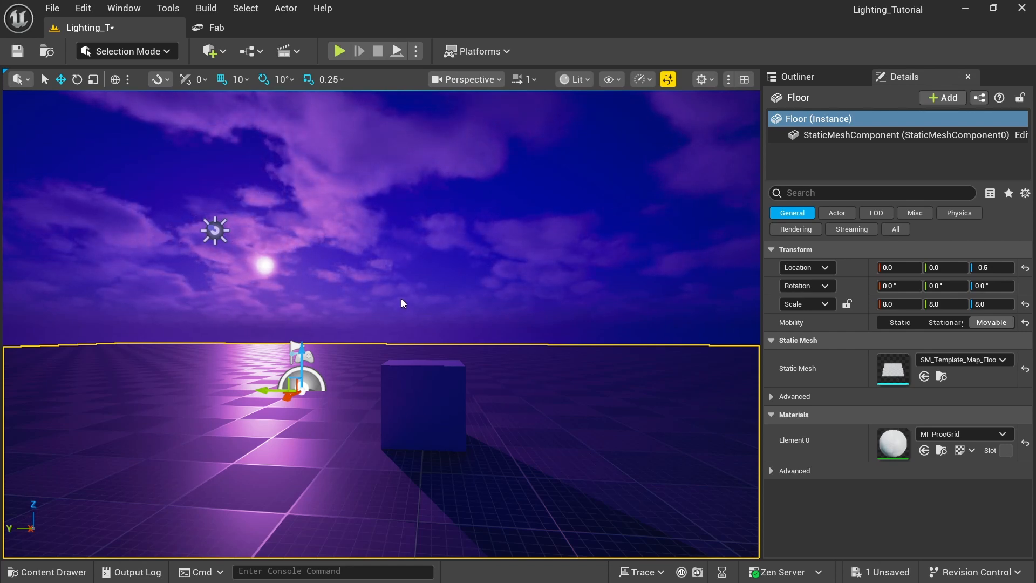
Step: Reselect the DirectionalLight actor and set its Source Angle to 50
{"action": "left_click", "coordinate": [806, 77]}
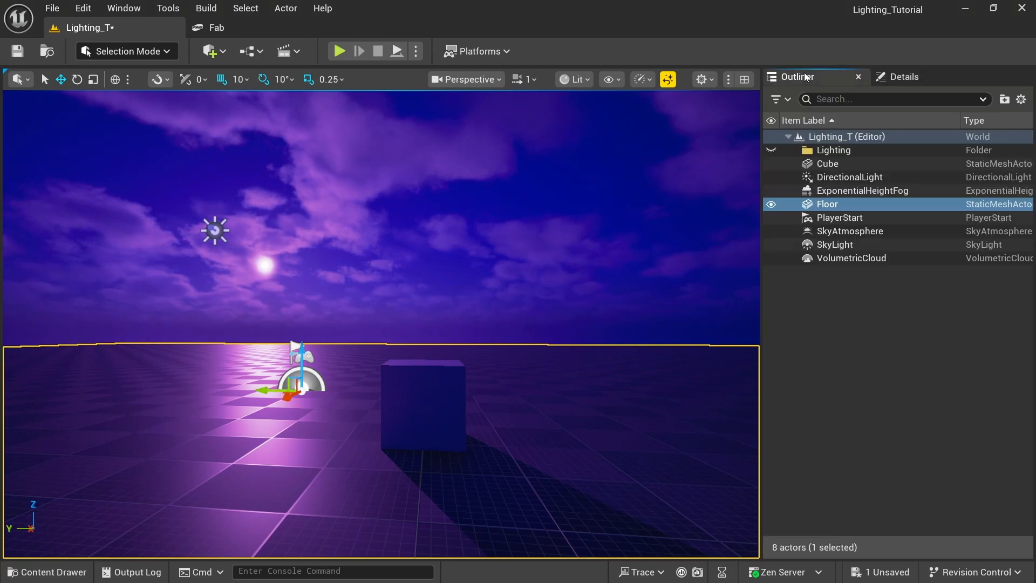
{"action": "left_click", "coordinate": [820, 176]}
{"action": "left_click", "coordinate": [905, 79]}
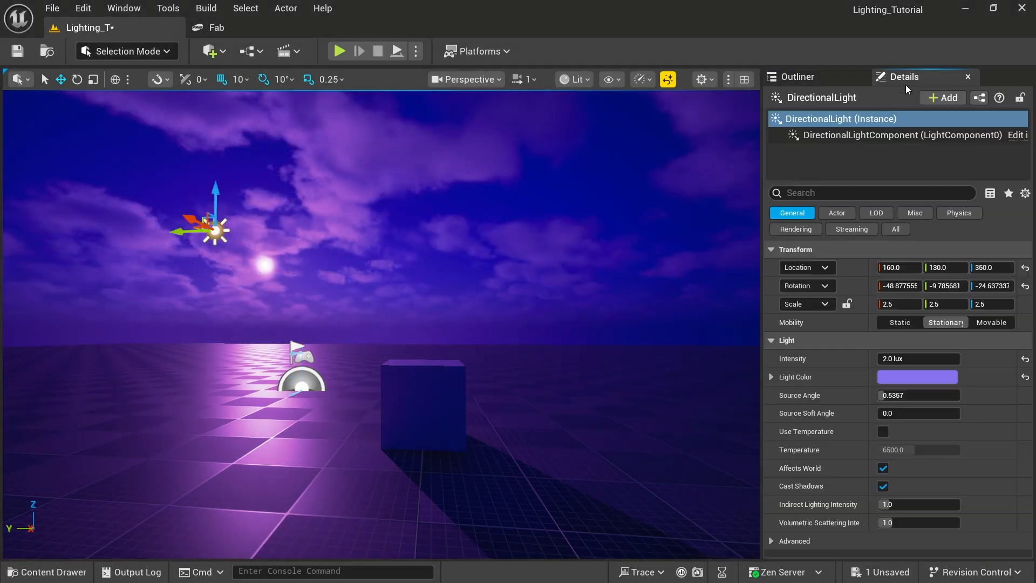
{"action": "left_click_drag", "start_coordinate": [908, 397], "coordinate": [861, 400]}
{"action": "left_click", "coordinate": [918, 394]}
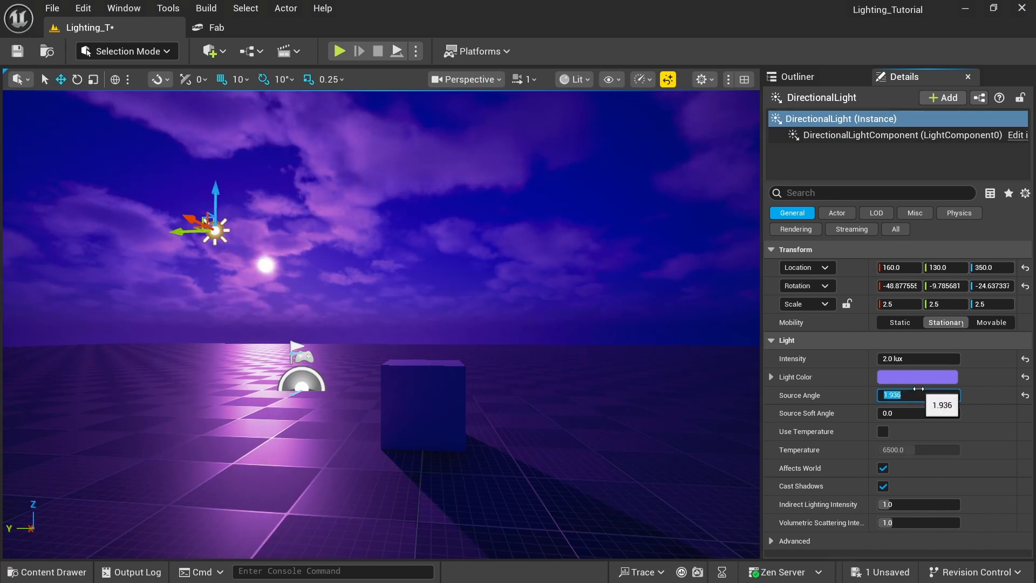
{"action": "type", "text": "50"}
{"action": "key", "text": "Return"}
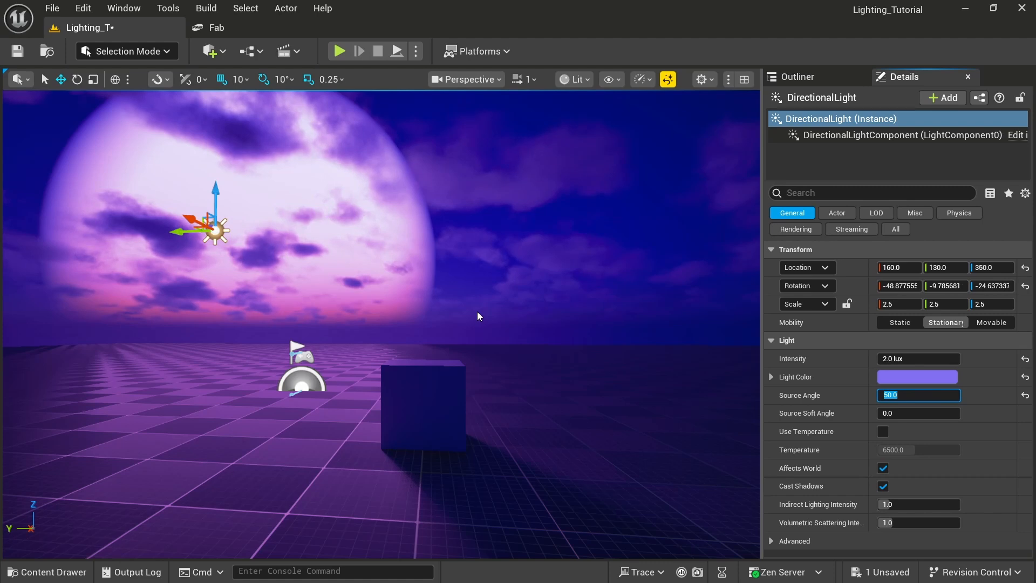
Step: Enable Use Temperature on the directional light and lower the Temperature to about 3797
{"action": "left_click", "coordinate": [884, 432]}
{"action": "mouse_move", "coordinate": [919, 453]}
{"action": "left_mouse_down"}
{"action": "mouse_move", "coordinate": [883, 453]}
{"action": "mouse_move", "coordinate": [913, 449]}
{"action": "left_mouse_up"}
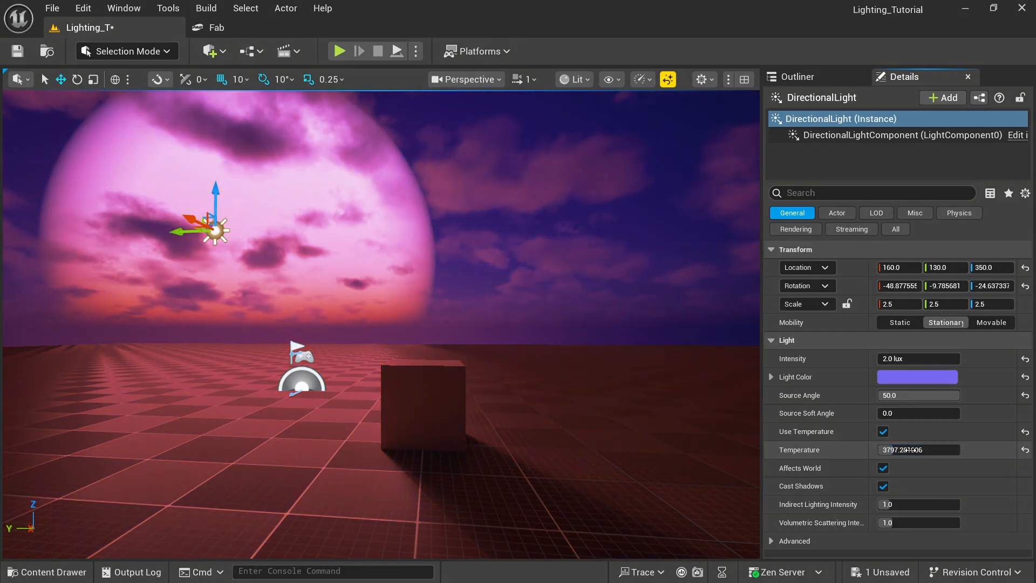
Step: Toggle Use Temperature off and on repeatedly to compare the light's tint, and leave it disabled
{"action": "left_click", "coordinate": [886, 433]}
{"action": "left_click", "coordinate": [886, 433]}
{"action": "left_click", "coordinate": [886, 433]}
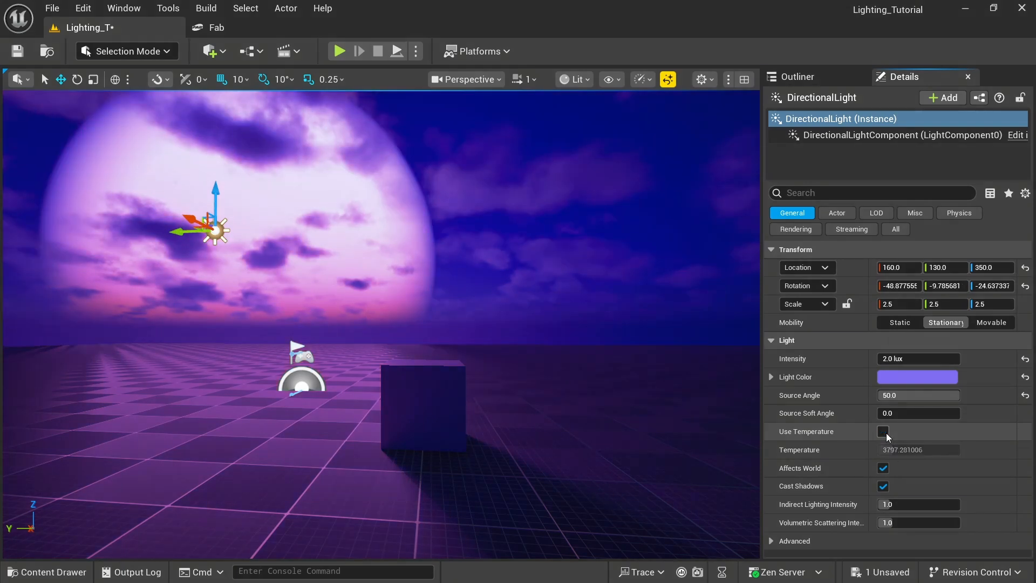
{"action": "left_click", "coordinate": [887, 433]}
{"action": "left_click", "coordinate": [886, 433]}
{"action": "left_click", "coordinate": [887, 433]}
{"action": "left_click", "coordinate": [886, 433]}
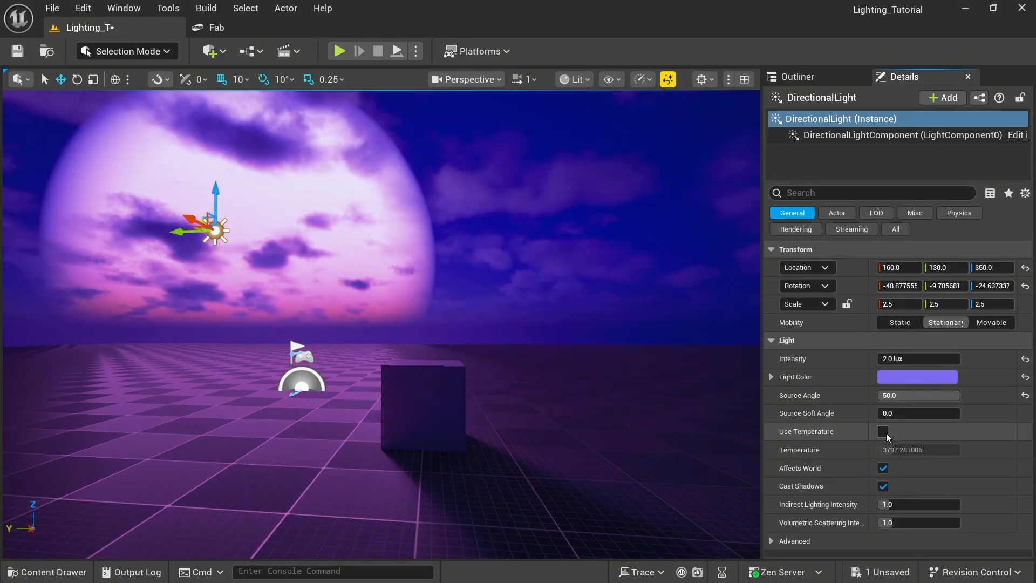
{"action": "left_click", "coordinate": [886, 433]}
{"action": "left_click", "coordinate": [886, 433]}
{"action": "left_click", "coordinate": [887, 433]}
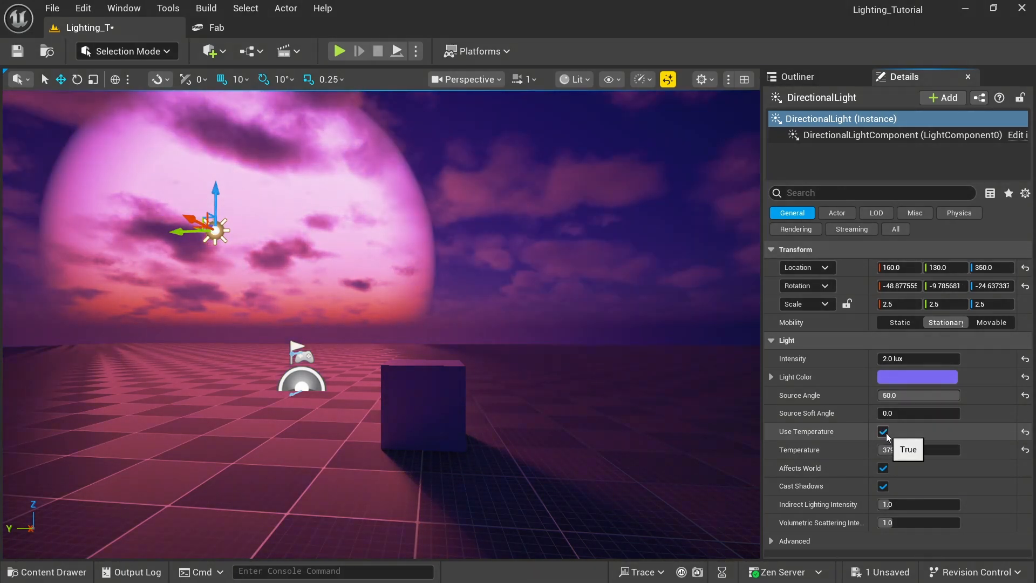
{"action": "left_click", "coordinate": [886, 433]}
Step: Toggle the directional light's Cast Shadows off and on to compare the cube's shadow, leaving it enabled
{"action": "left_click", "coordinate": [880, 491]}
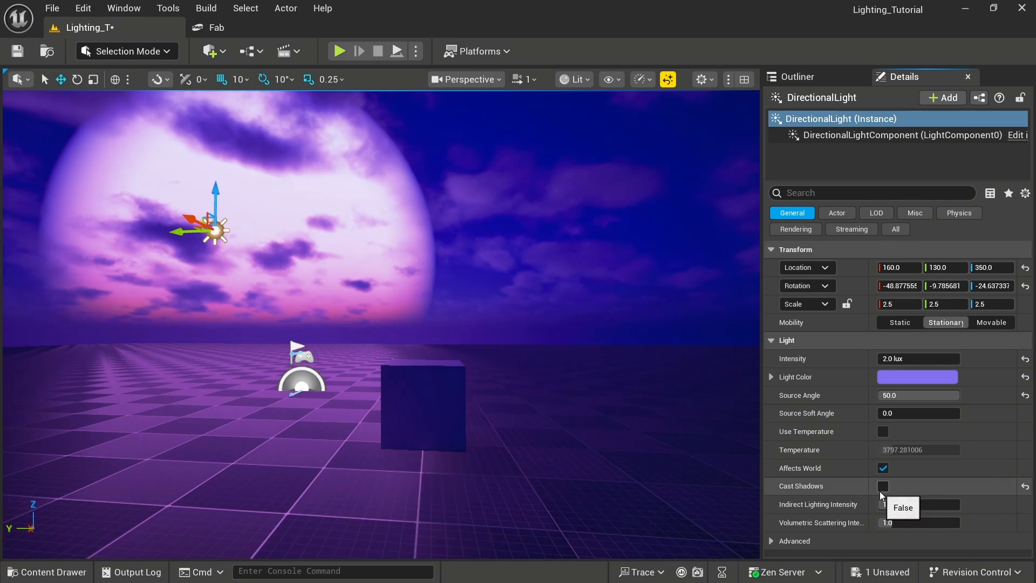
{"action": "left_click", "coordinate": [880, 491]}
{"action": "left_click", "coordinate": [880, 491]}
{"action": "left_click", "coordinate": [880, 492]}
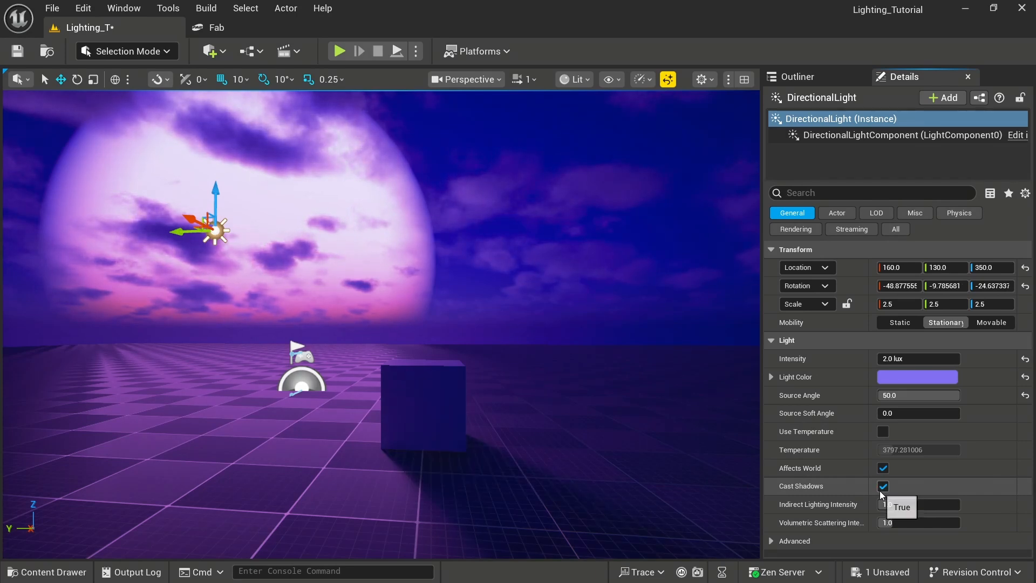
{"action": "left_click", "coordinate": [883, 487]}
{"action": "left_click", "coordinate": [883, 487]}
Step: Turn the directional light's Affects World off and back on, and save the level
{"action": "left_click", "coordinate": [883, 468]}
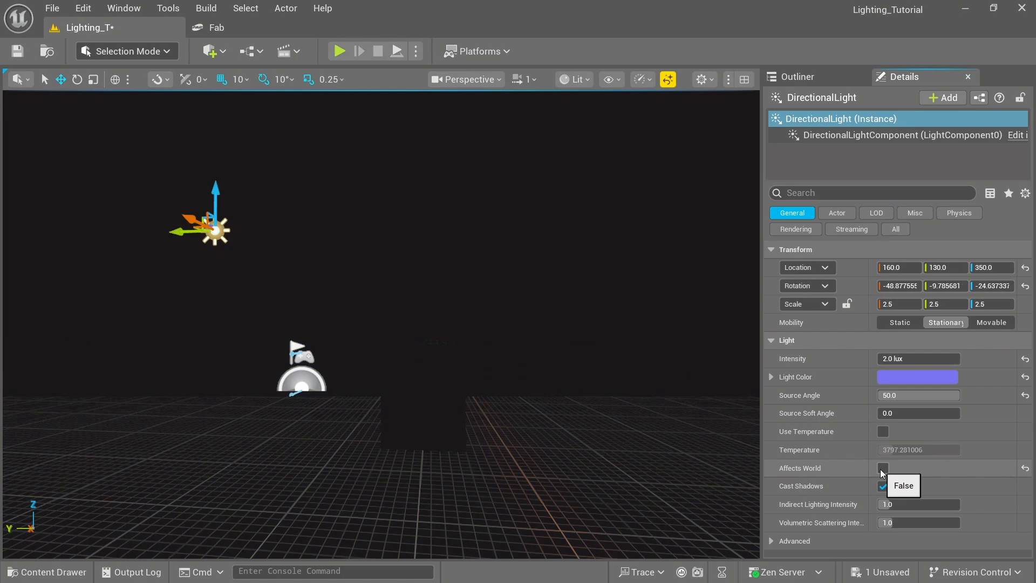
{"action": "left_click", "coordinate": [882, 469]}
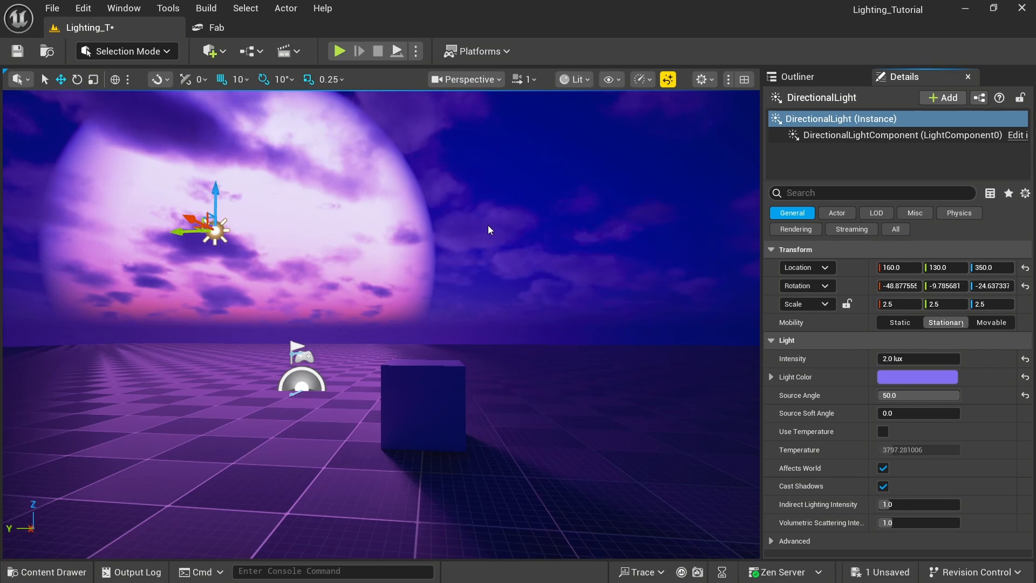
{"action": "key", "text": "ctrl+s"}
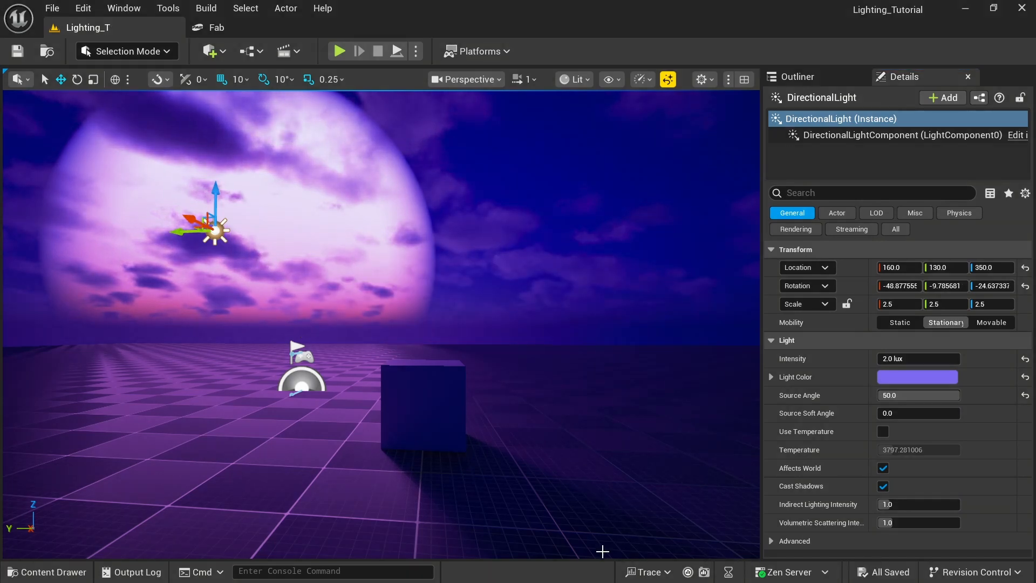
Step: Switch to the Milanote board in the browser and examine the Directional Light note and reference image
{"action": "key", "text": "super"}
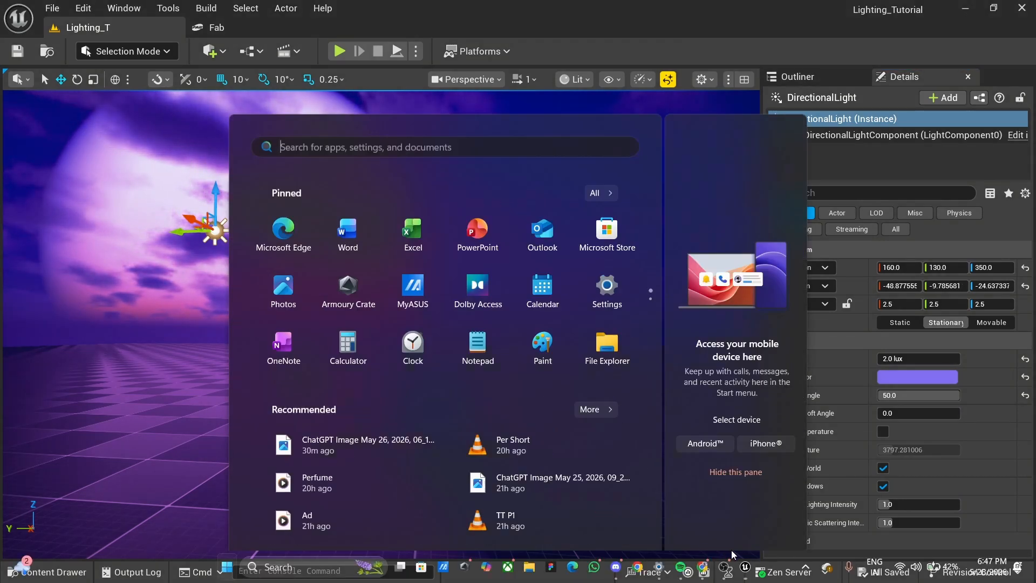
{"action": "left_click", "coordinate": [703, 569]}
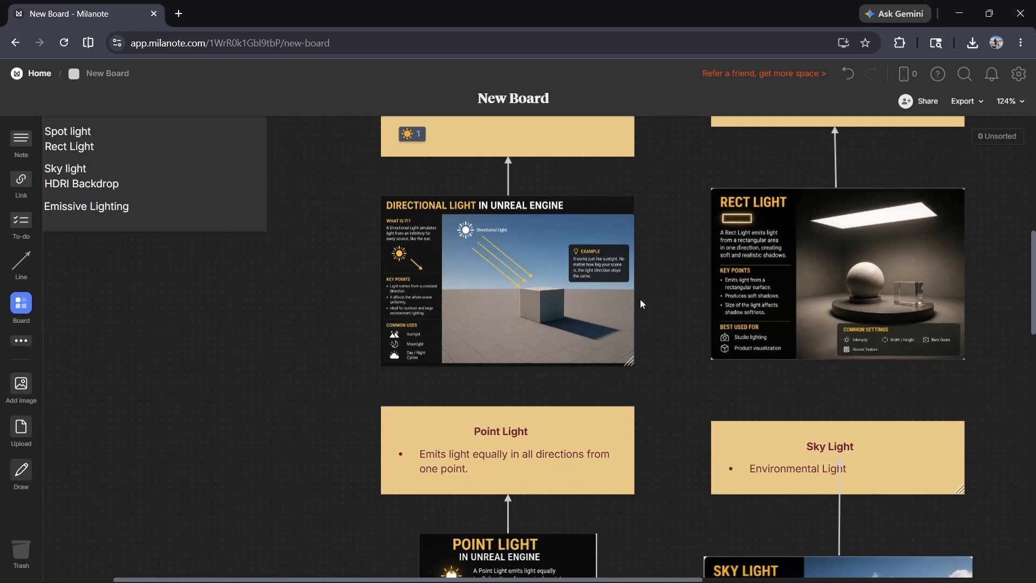
{"action": "scroll", "coordinate": [681, 263], "scroll_direction": "up", "scroll_amount": 3}
{"action": "scroll", "coordinate": [594, 318], "scroll_direction": "up", "scroll_amount": 2, "text": "ctrl"}
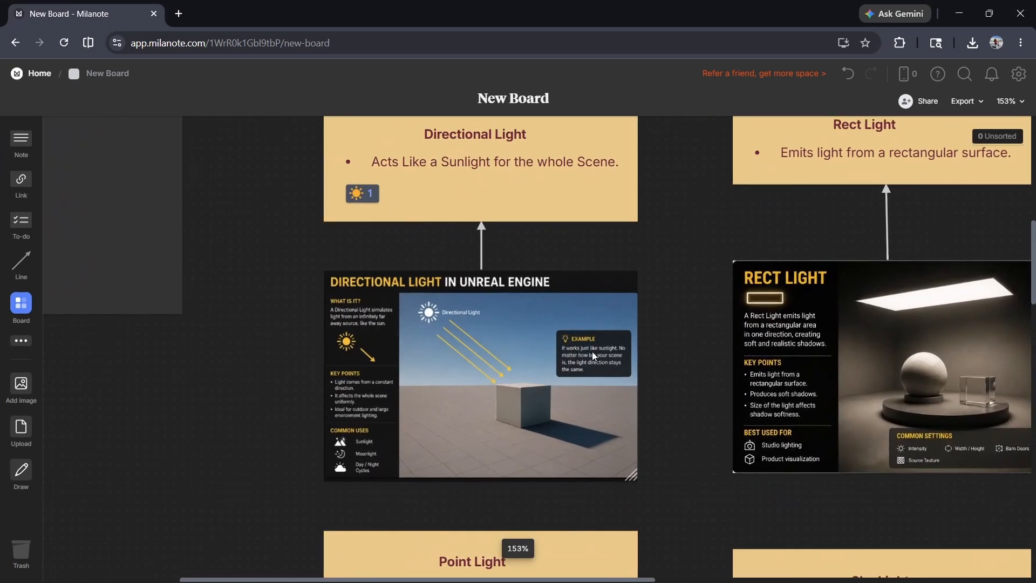
{"action": "scroll", "coordinate": [370, 341], "scroll_direction": "up", "scroll_amount": 1, "text": "ctrl"}
{"action": "scroll", "coordinate": [532, 238], "scroll_direction": "down", "scroll_amount": 3, "text": "ctrl"}
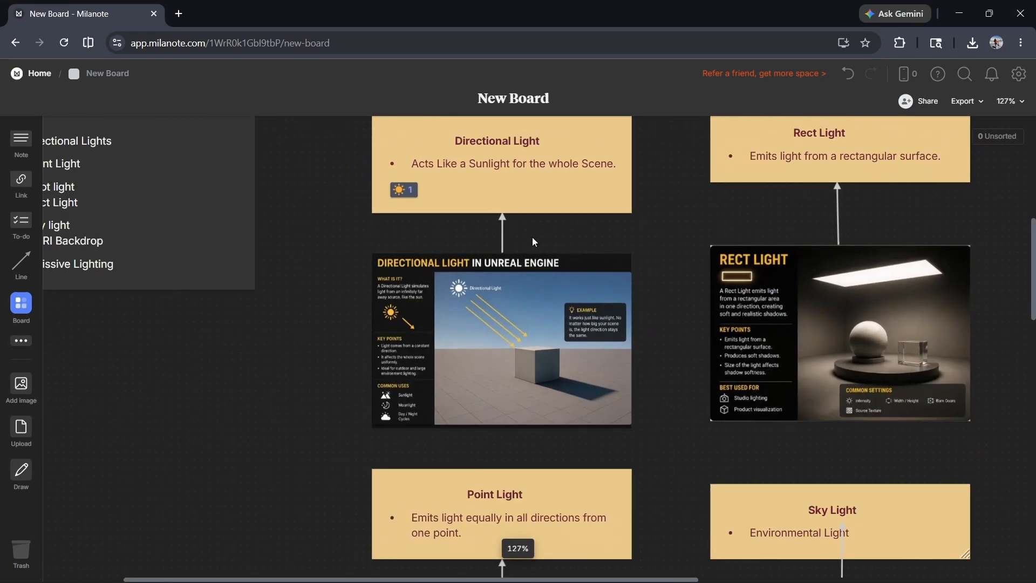
Step: Survey the board's overview of light types and examine the Point Light note and its reference image
{"action": "scroll", "coordinate": [532, 238], "scroll_direction": "down", "scroll_amount": 5, "text": "ctrl"}
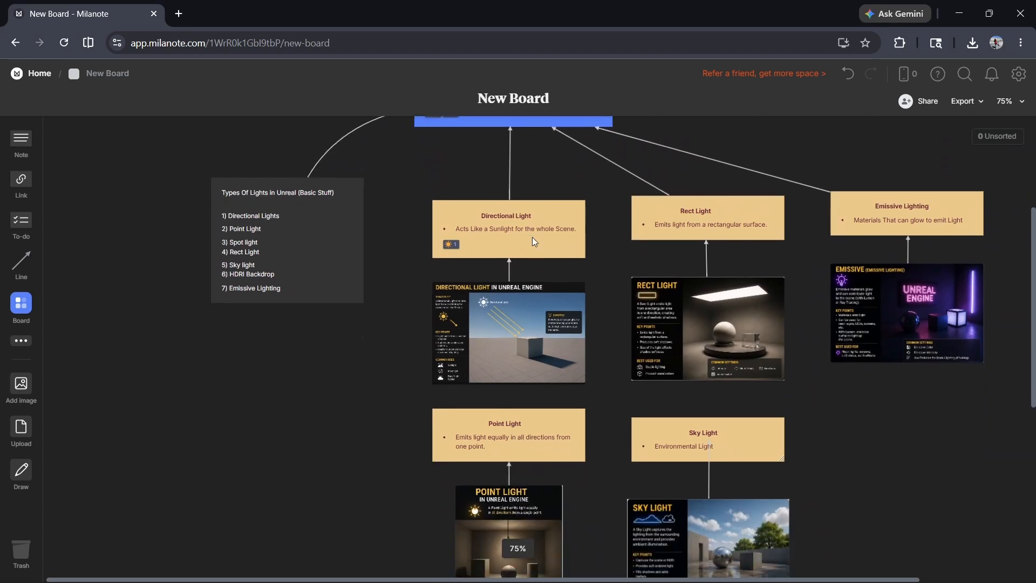
{"action": "scroll", "coordinate": [532, 238], "scroll_direction": "down", "scroll_amount": 2, "text": "ctrl"}
{"action": "scroll", "coordinate": [533, 237], "scroll_direction": "up", "scroll_amount": 3}
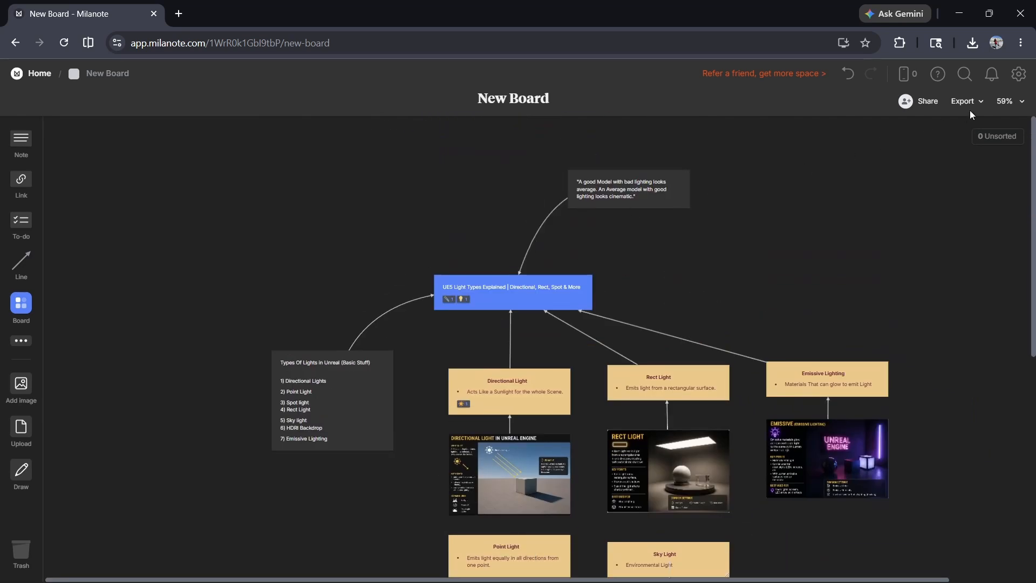
{"action": "left_click", "coordinate": [969, 110]}
{"action": "left_click", "coordinate": [694, 261]}
{"action": "scroll", "coordinate": [694, 261], "scroll_direction": "down", "scroll_amount": 3}
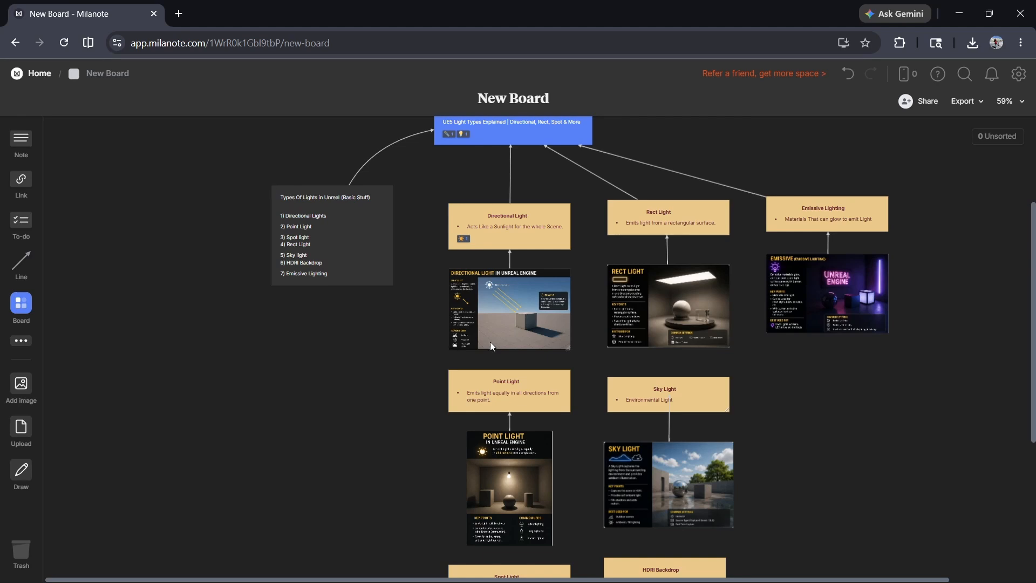
{"action": "scroll", "coordinate": [492, 342], "scroll_direction": "down", "scroll_amount": 2}
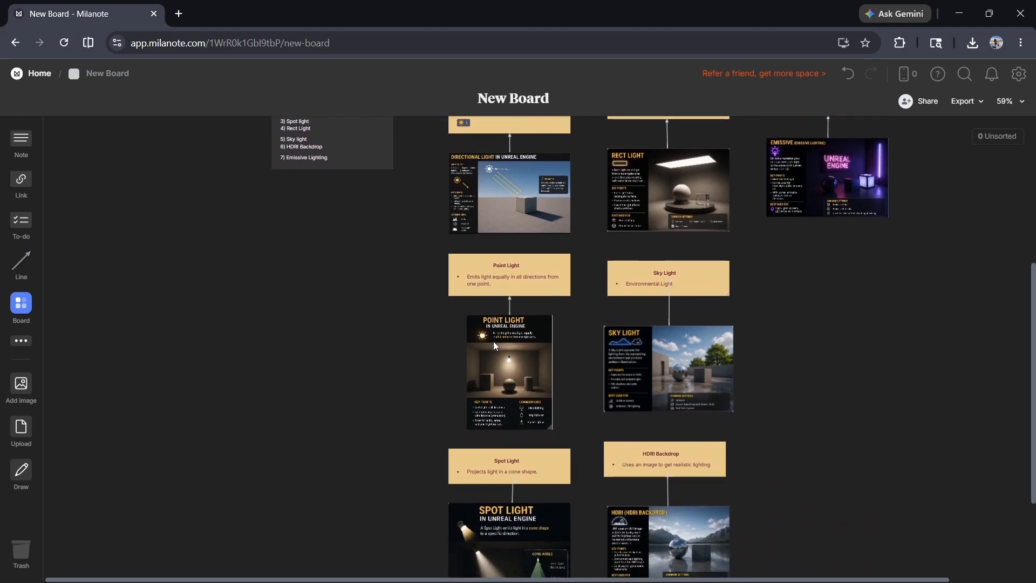
{"action": "scroll", "coordinate": [503, 319], "scroll_direction": "up", "scroll_amount": 5, "text": "ctrl"}
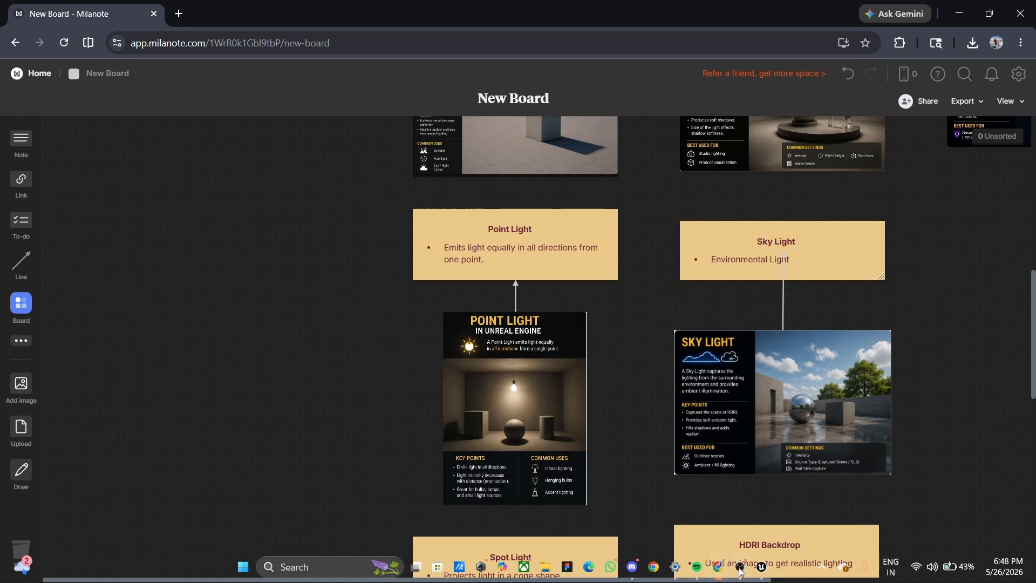
Step: Switch back to Unreal Editor, show the list of level actors, and capture a screenshot region covering most of the viewport
{"action": "left_click", "coordinate": [761, 567]}
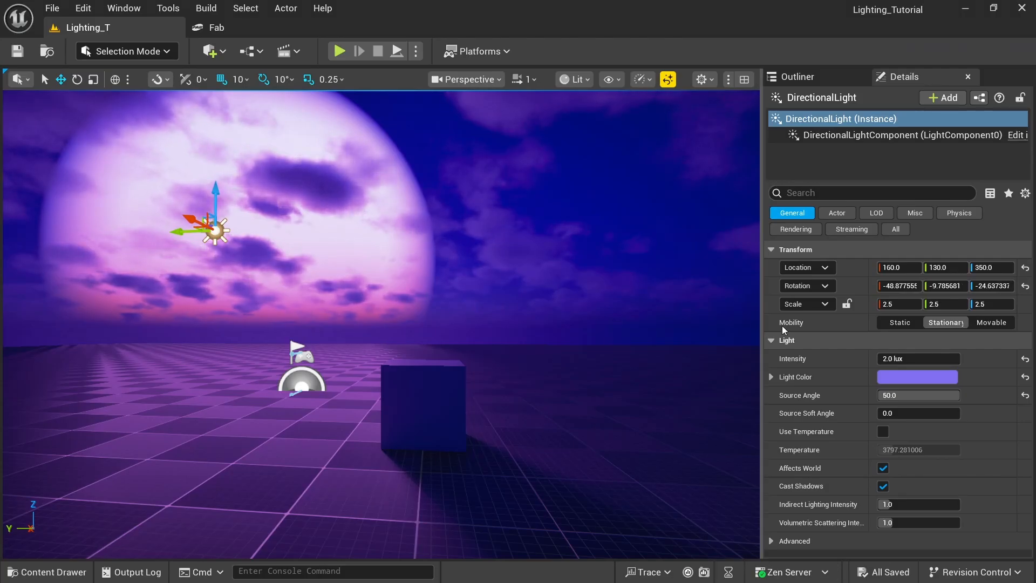
{"action": "left_click", "coordinate": [790, 77]}
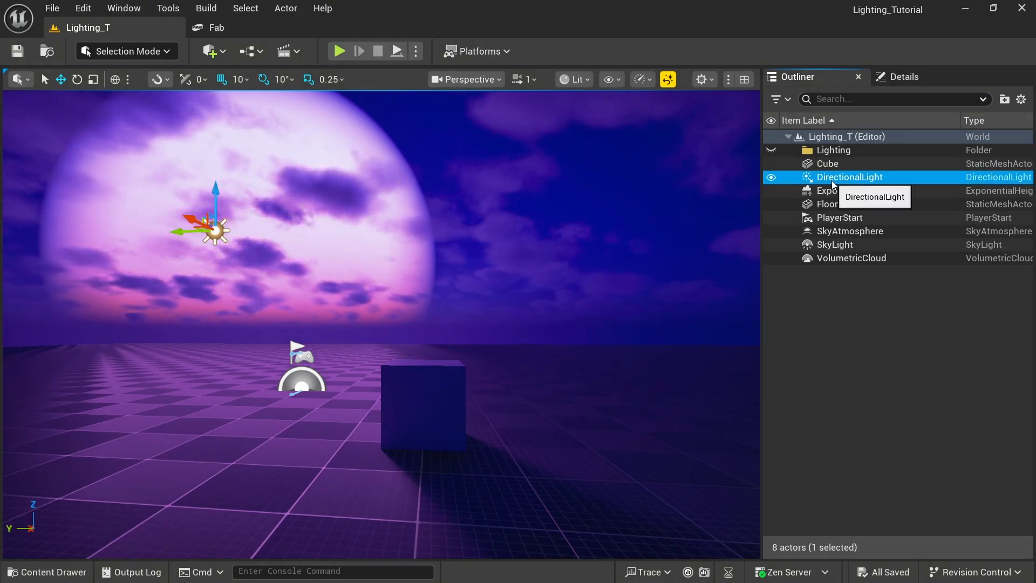
{"action": "key", "text": "super+shift+s"}
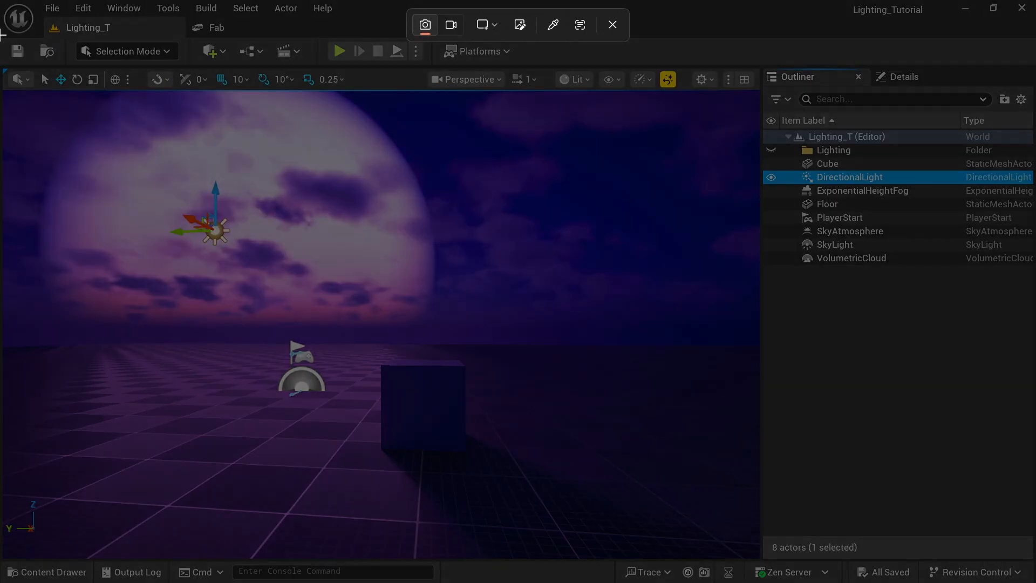
{"action": "left_click_drag", "start_coordinate": [1, 34], "coordinate": [667, 413]}
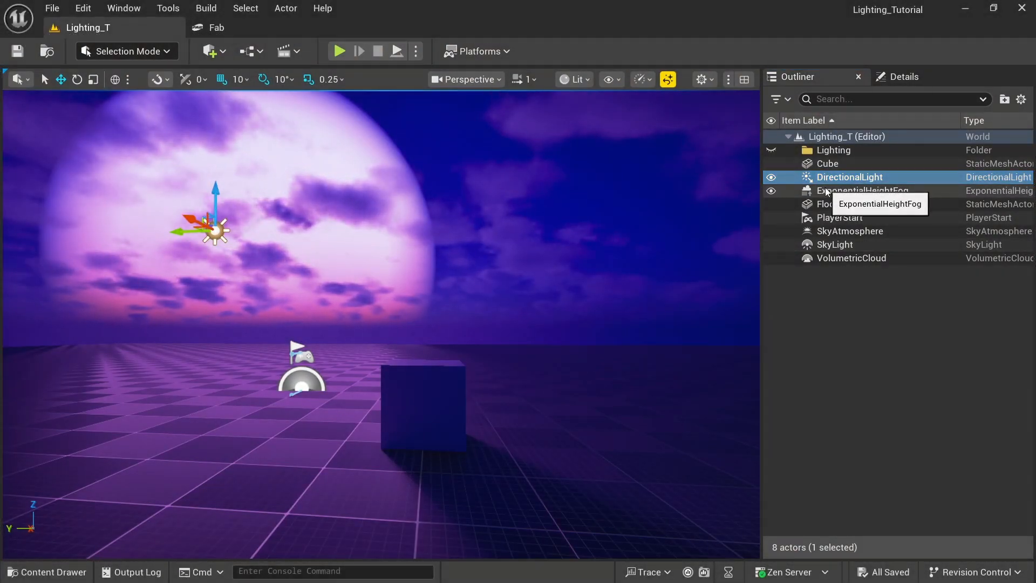
Step: Delete the DirectionalLight actor from the level and check the unlit cube and floor
{"action": "key", "text": "Delete"}
{"action": "right_click_drag", "start_coordinate": [326, 256], "coordinate": [338, 221]}
{"action": "right_click_drag", "start_coordinate": [222, 340], "coordinate": [164, 340]}
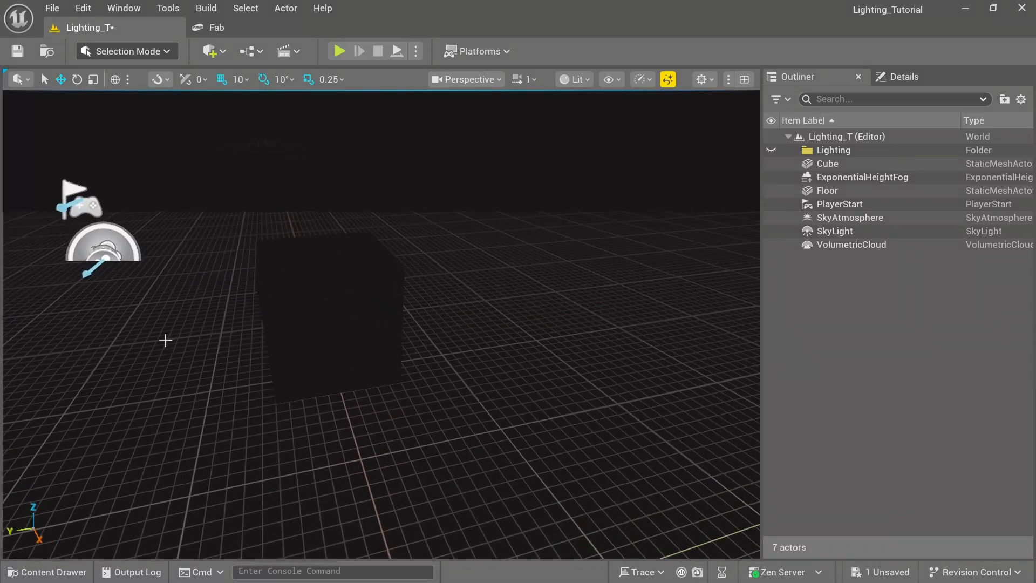
{"action": "left_click", "coordinate": [308, 310]}
{"action": "left_click", "coordinate": [427, 239]}
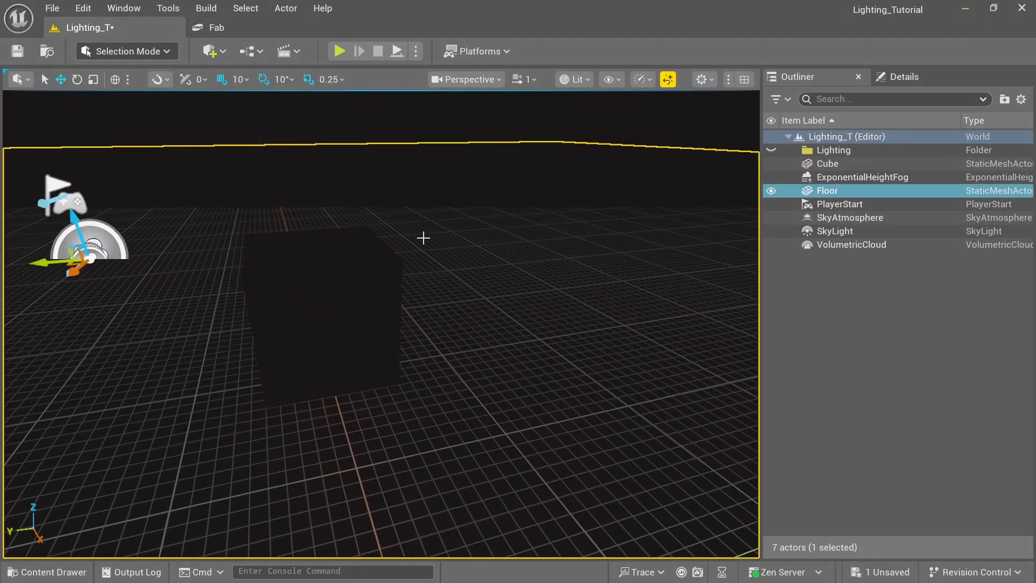
{"action": "left_click", "coordinate": [280, 268]}
{"action": "left_click", "coordinate": [365, 220]}
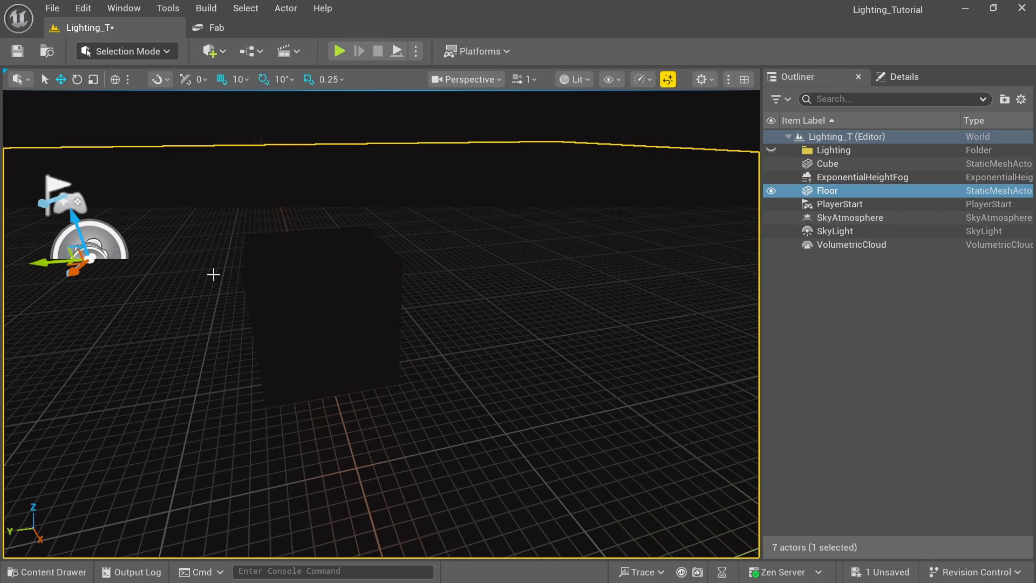
Step: Switch to the Milanote board in the browser and read the Point Light note and its key points
{"action": "key", "text": "super"}
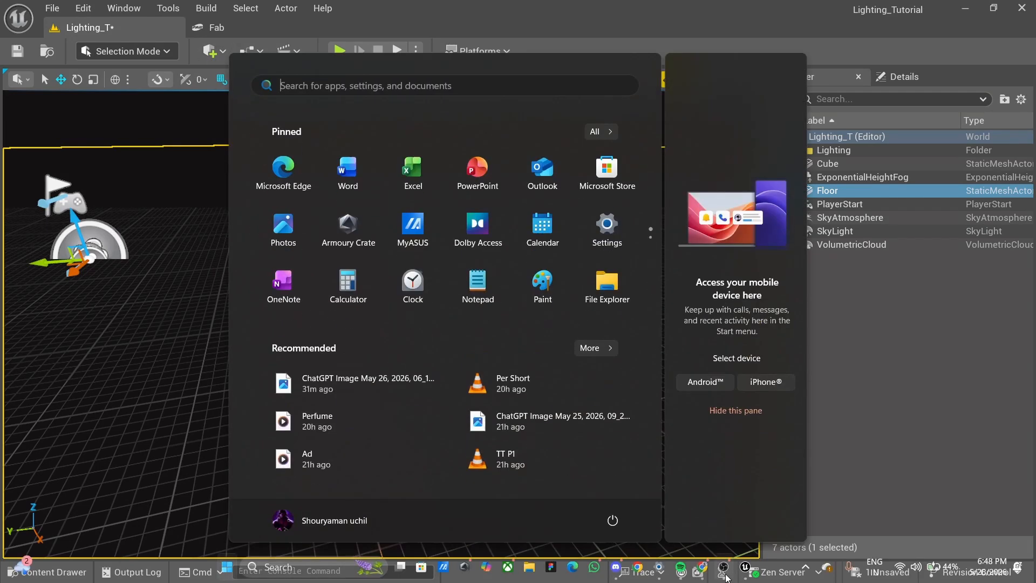
{"action": "left_click", "coordinate": [701, 571]}
{"action": "scroll", "coordinate": [517, 245], "scroll_direction": "up", "scroll_amount": 3, "text": "ctrl"}
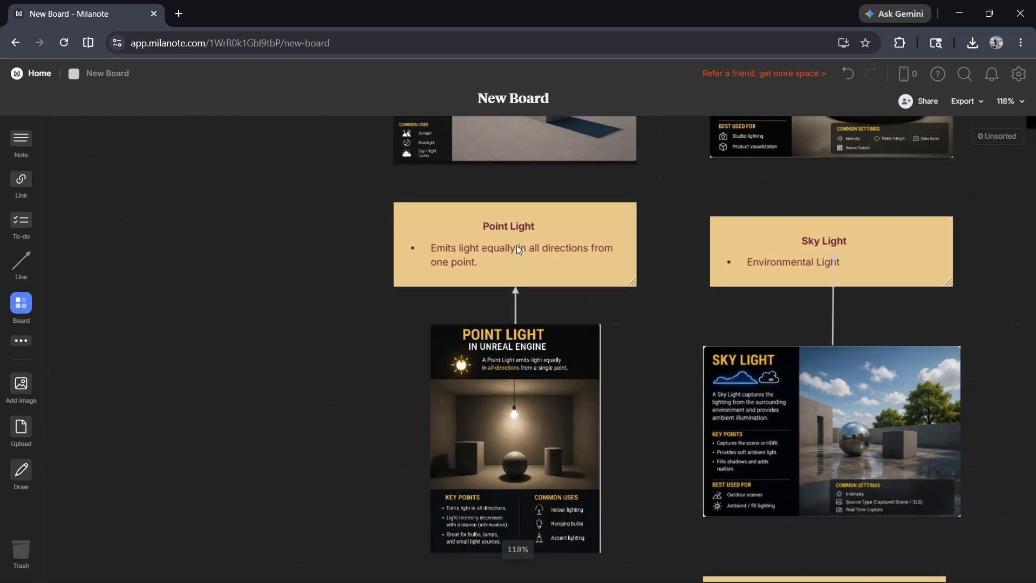
{"action": "scroll", "coordinate": [471, 255], "scroll_direction": "down", "scroll_amount": 1}
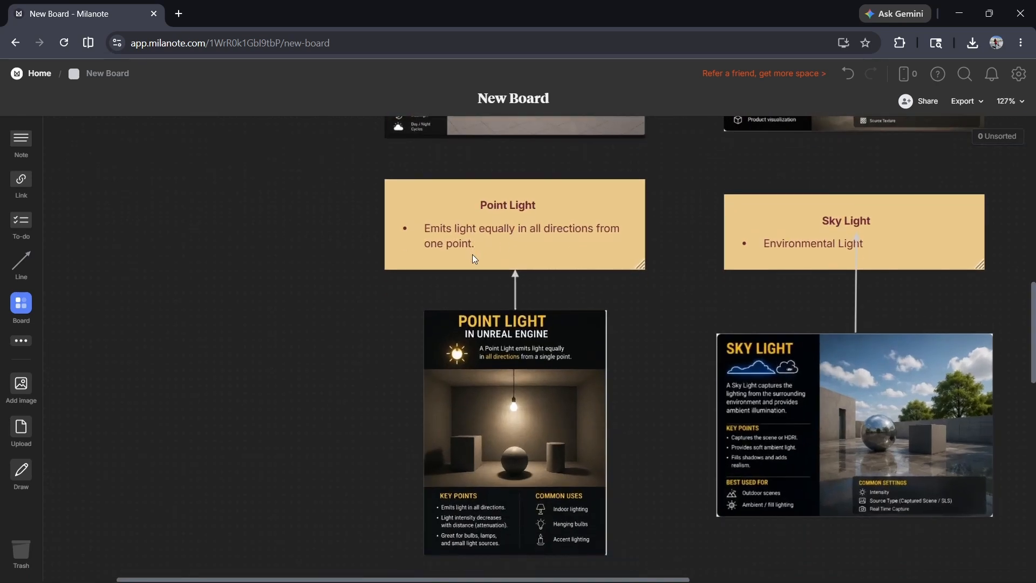
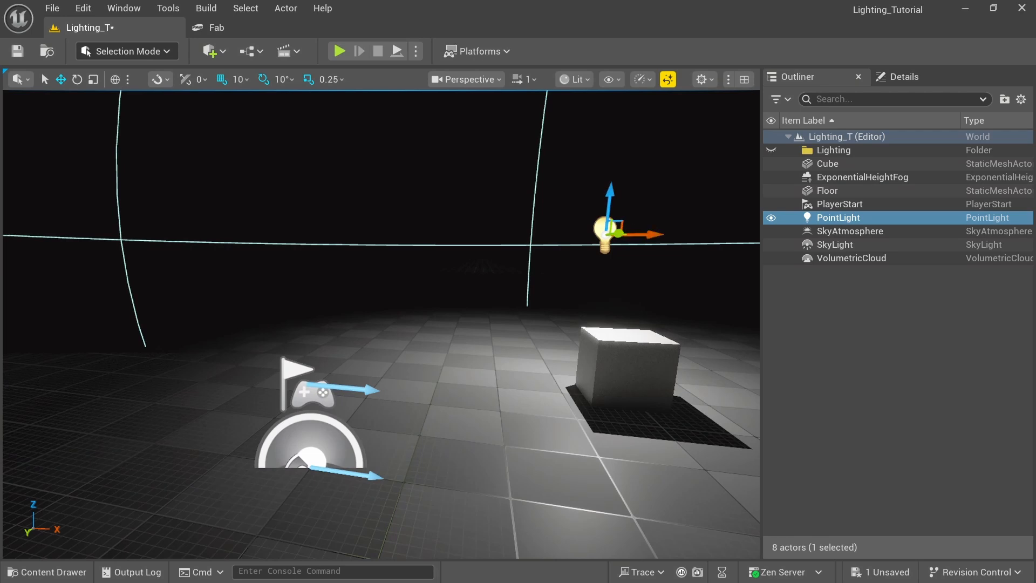
Step: Try the PointLight at several positions beside, close to and above the cube to compare its shadow
{"action": "right_click_drag", "start_coordinate": [646, 238], "coordinate": [662, 238]}
{"action": "left_click_drag", "start_coordinate": [559, 233], "coordinate": [538, 277]}
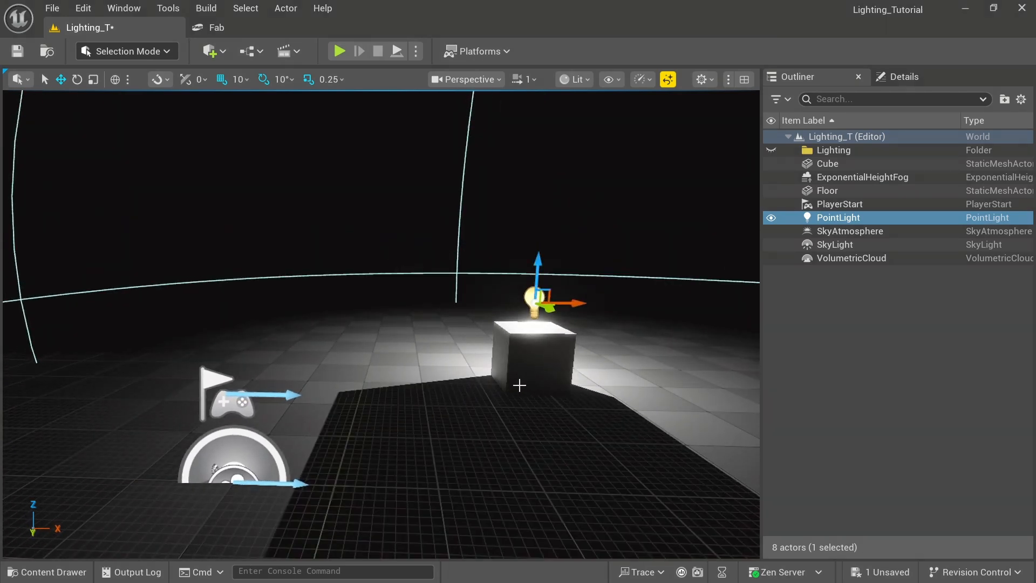
{"action": "right_click_drag", "start_coordinate": [519, 385], "coordinate": [498, 381]}
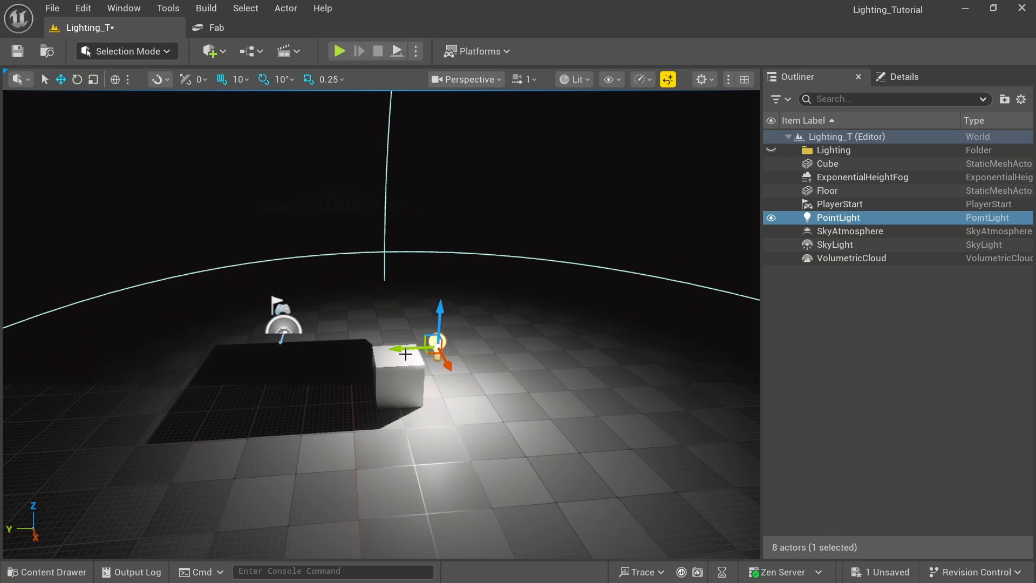
{"action": "mouse_move", "coordinate": [405, 354]}
{"action": "left_mouse_down"}
{"action": "mouse_move", "coordinate": [403, 343]}
{"action": "mouse_move", "coordinate": [376, 343]}
{"action": "mouse_move", "coordinate": [404, 356]}
{"action": "left_mouse_up"}
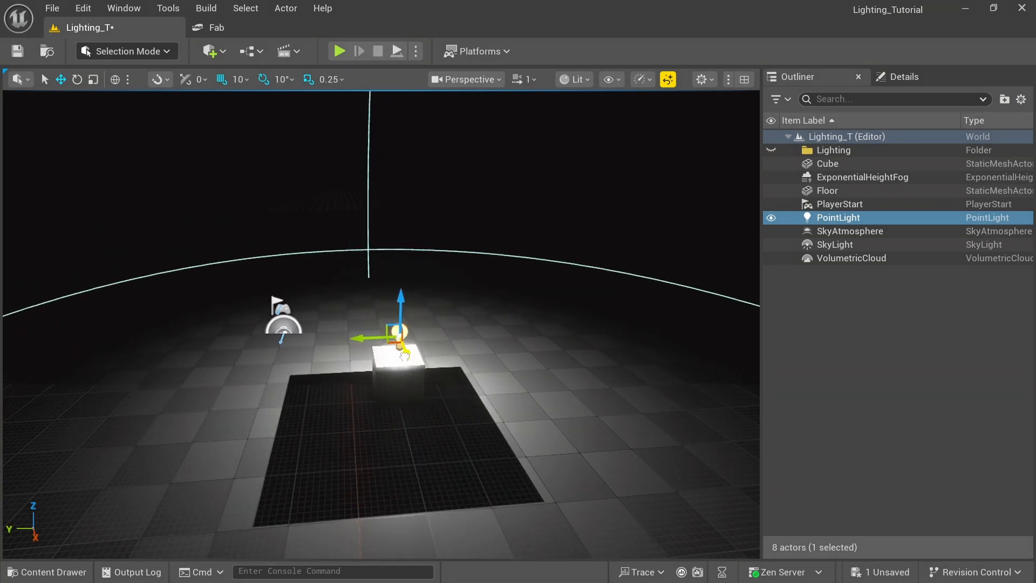
{"action": "left_click_drag", "start_coordinate": [407, 312], "coordinate": [407, 264]}
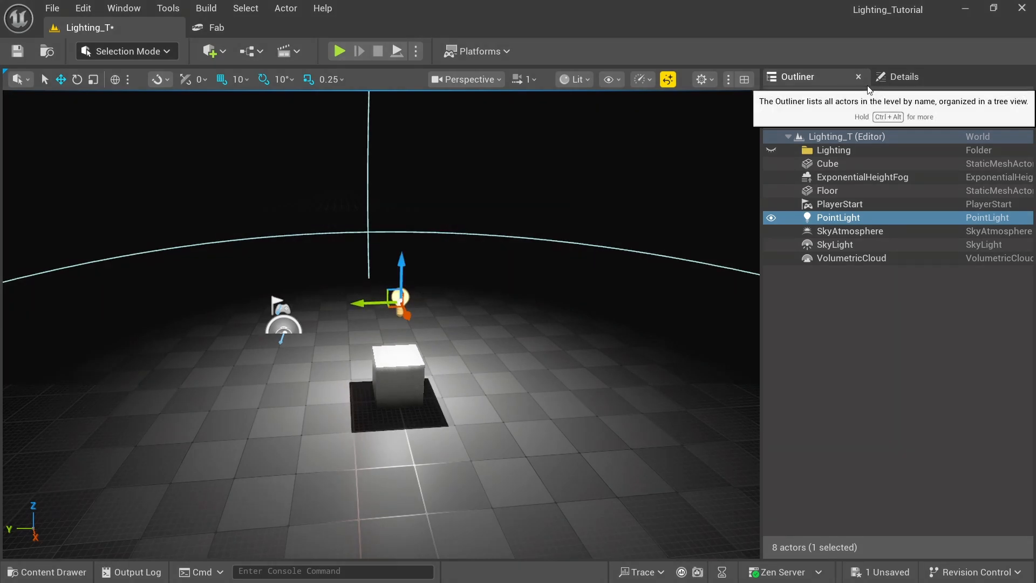
Step: Undo the PointLight's moves and its placement in the level
{"action": "key", "text": "ctrl+z"}
{"action": "key", "text": "ctrl+z"}
{"action": "key", "text": "ctrl+z"}
{"action": "key", "text": "ctrl+z"}
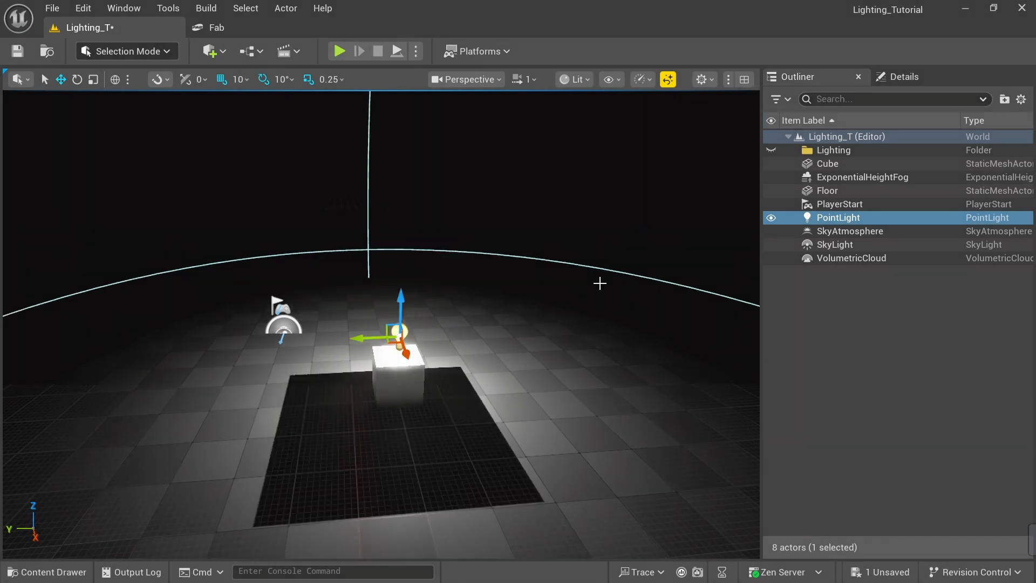
{"action": "key", "text": "ctrl+z"}
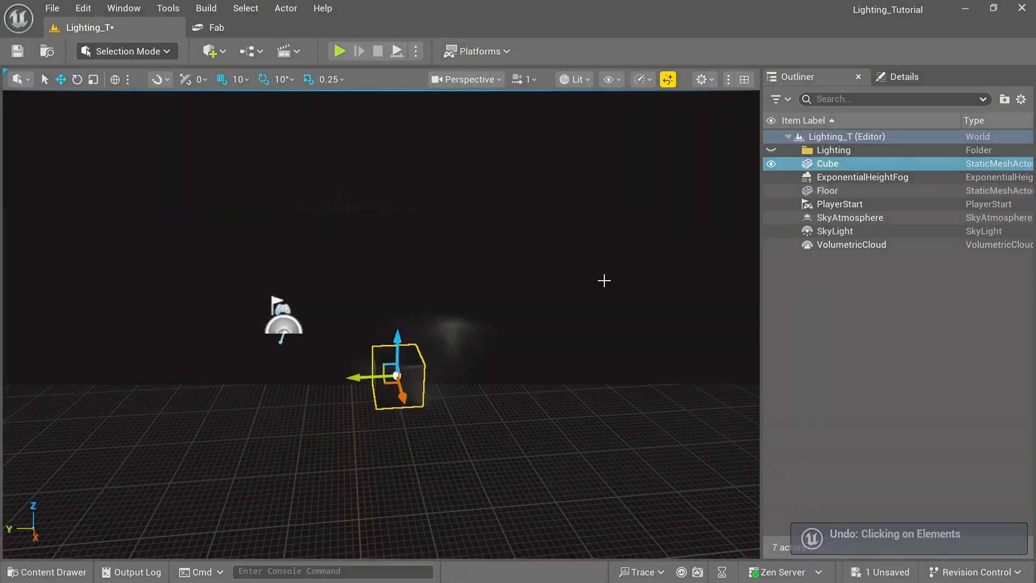
Step: Undo the deletion of the DirectionalLight and view the cube and floor from closer up
{"action": "key", "text": "ctrl+z"}
{"action": "key", "text": "ctrl+z"}
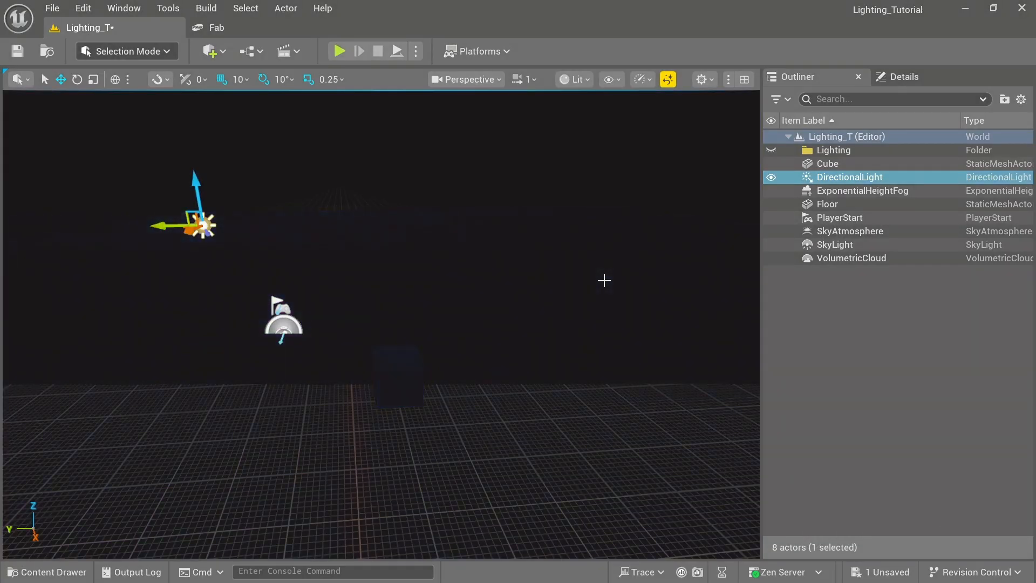
{"action": "key", "text": "ctrl+y"}
{"action": "left_click_drag", "start_coordinate": [490, 315], "coordinate": [490, 302]}
{"action": "mouse_move", "coordinate": [491, 315]}
{"action": "right_mouse_down"}
{"action": "mouse_move", "coordinate": [534, 326]}
{"action": "mouse_move", "coordinate": [507, 326]}
{"action": "right_mouse_up"}
{"action": "key", "text": "s"}
Step: Add a Point Light to the level and move it directly above the cube at a height of about 250
{"action": "left_click", "coordinate": [204, 52]}
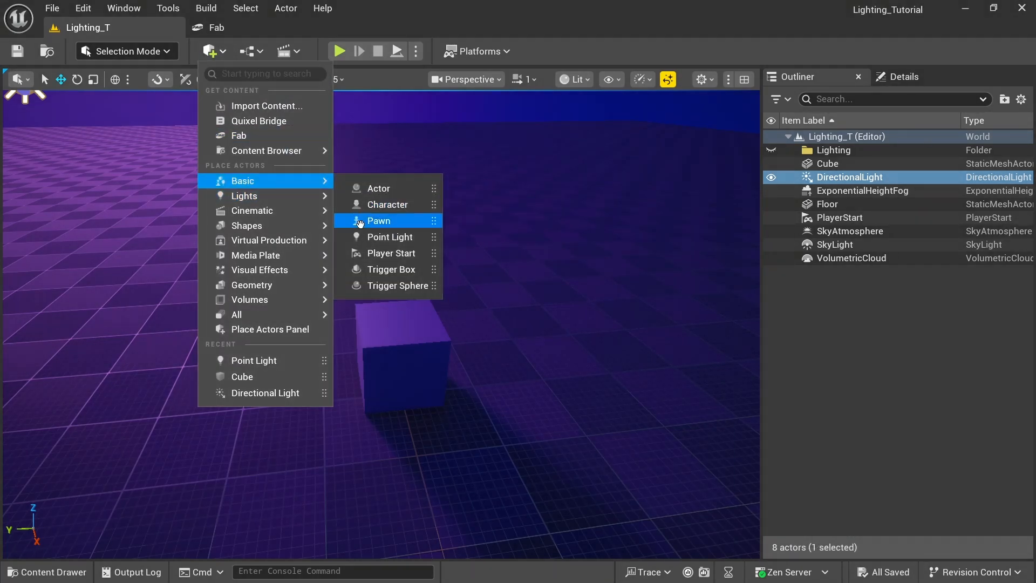
{"action": "left_click", "coordinate": [389, 237]}
{"action": "left_click_drag", "start_coordinate": [382, 292], "coordinate": [399, 102]}
{"action": "left_click", "coordinate": [210, 334]}
{"action": "right_click_drag", "start_coordinate": [210, 335], "coordinate": [204, 292]}
{"action": "left_click", "coordinate": [46, 187]}
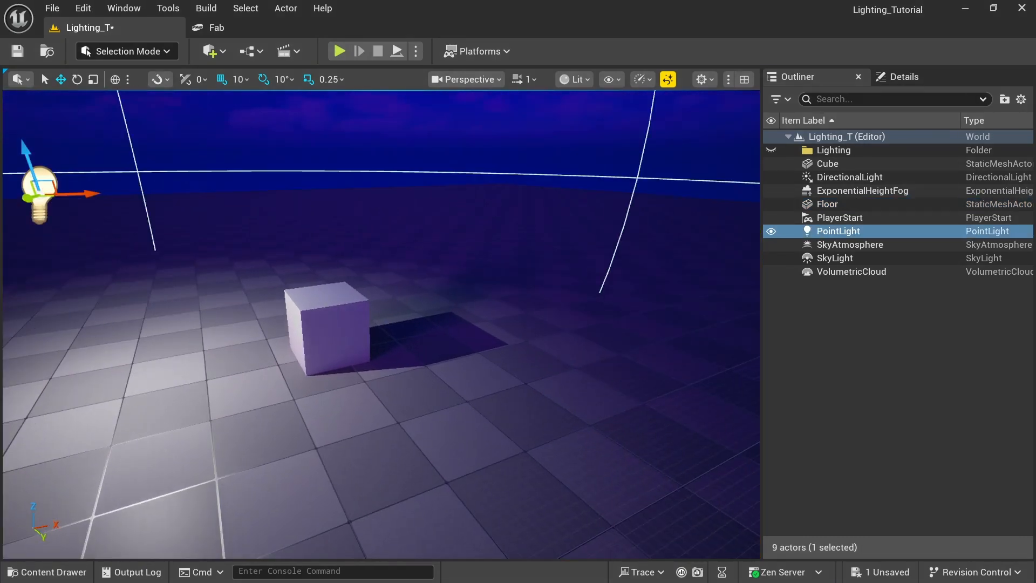
{"action": "left_click_drag", "start_coordinate": [213, 228], "coordinate": [360, 218]}
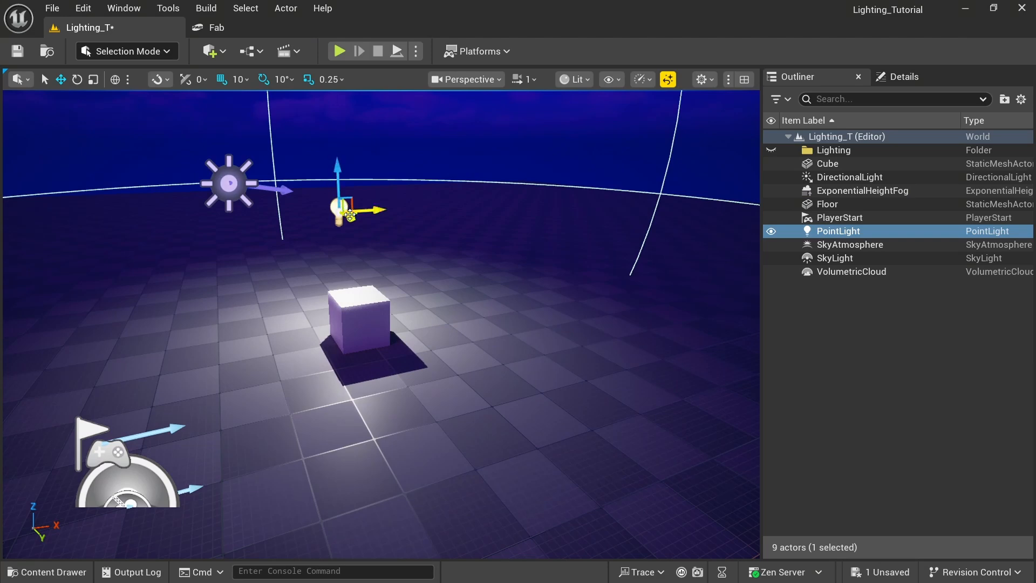
Step: Search Fab for "Lamp" and add the free Table Lamp by 3DRstudio to the project
{"action": "left_click", "coordinate": [219, 31]}
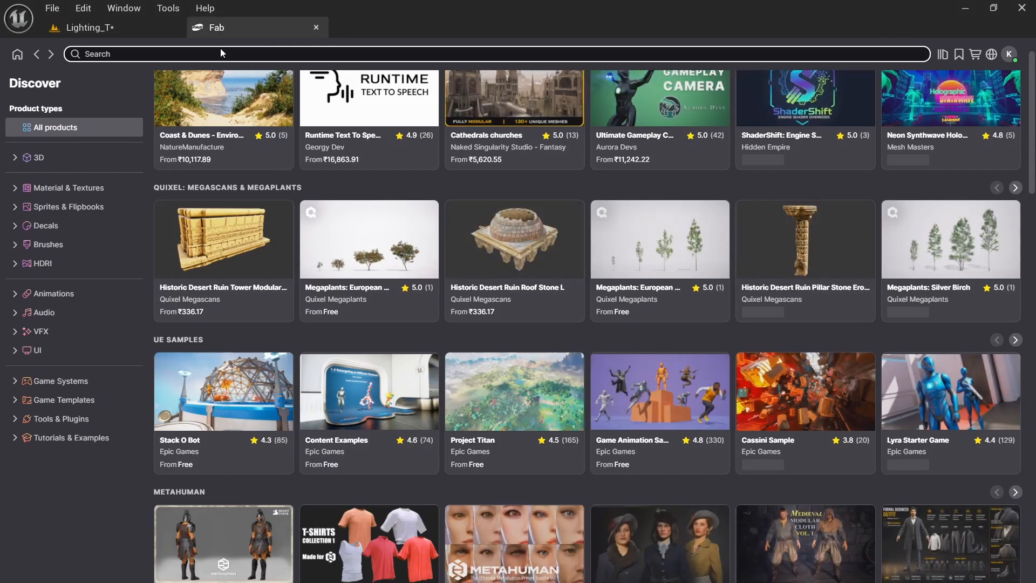
{"action": "type", "text": "LAM"}
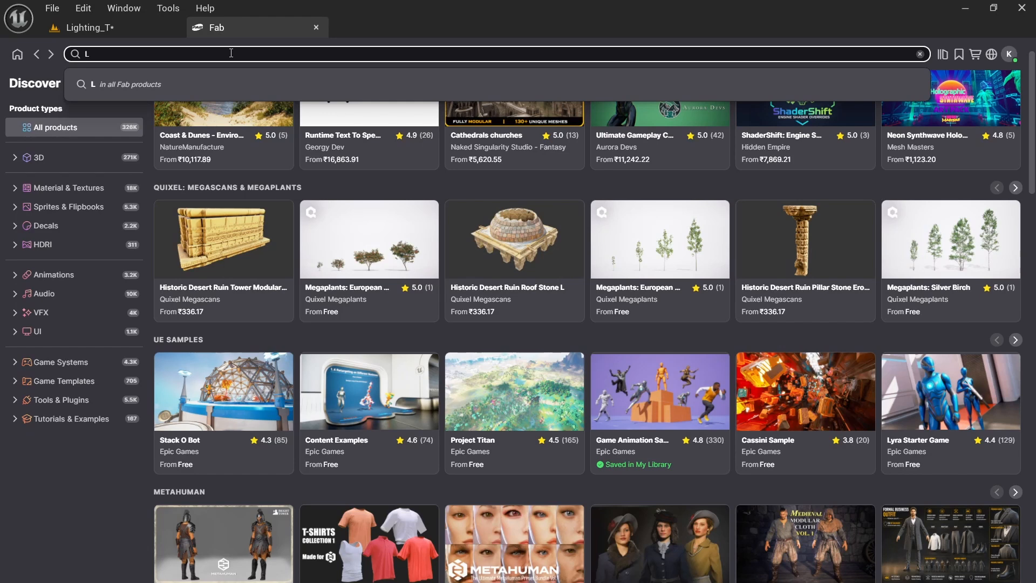
{"action": "key", "text": "Return"}
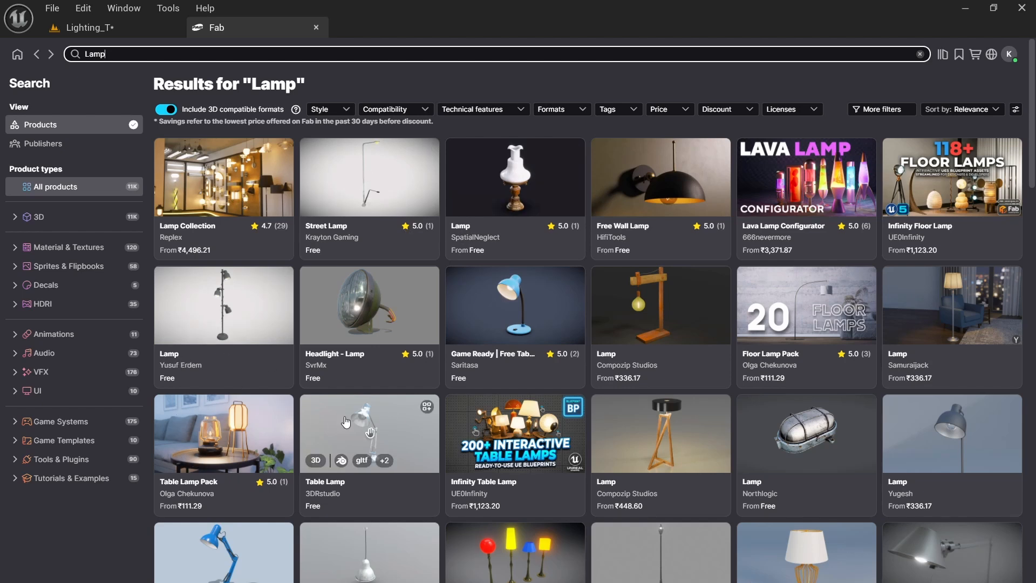
{"action": "left_click", "coordinate": [346, 421]}
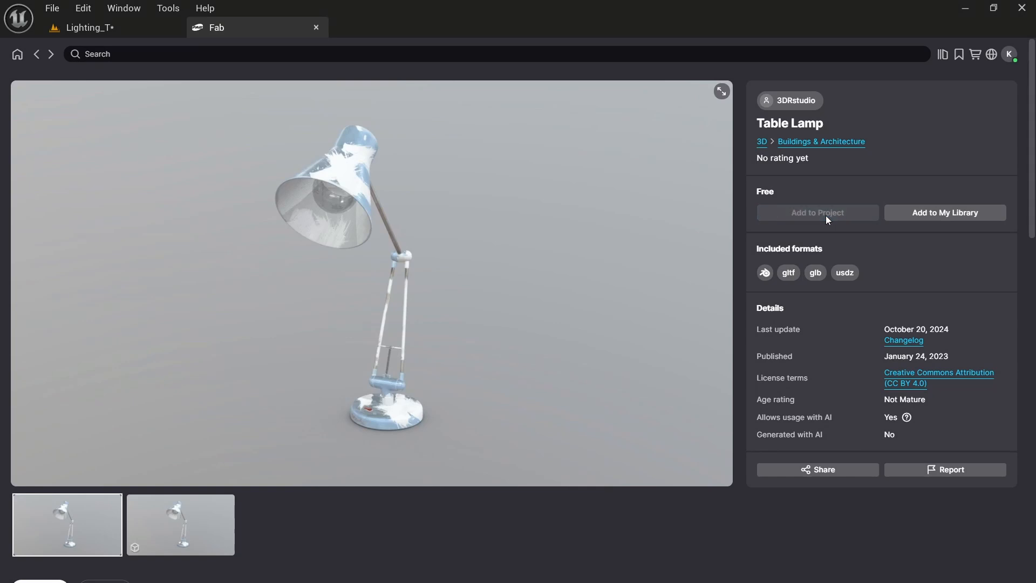
{"action": "left_click", "coordinate": [827, 216]}
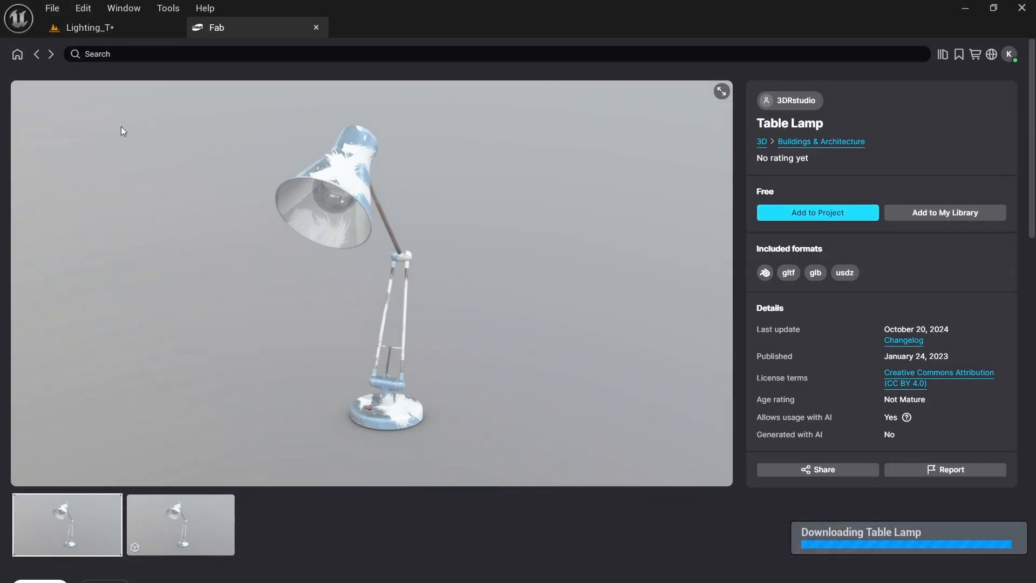
Step: Return to the Lighting_T level and save its unsaved changes
{"action": "left_click", "coordinate": [117, 30]}
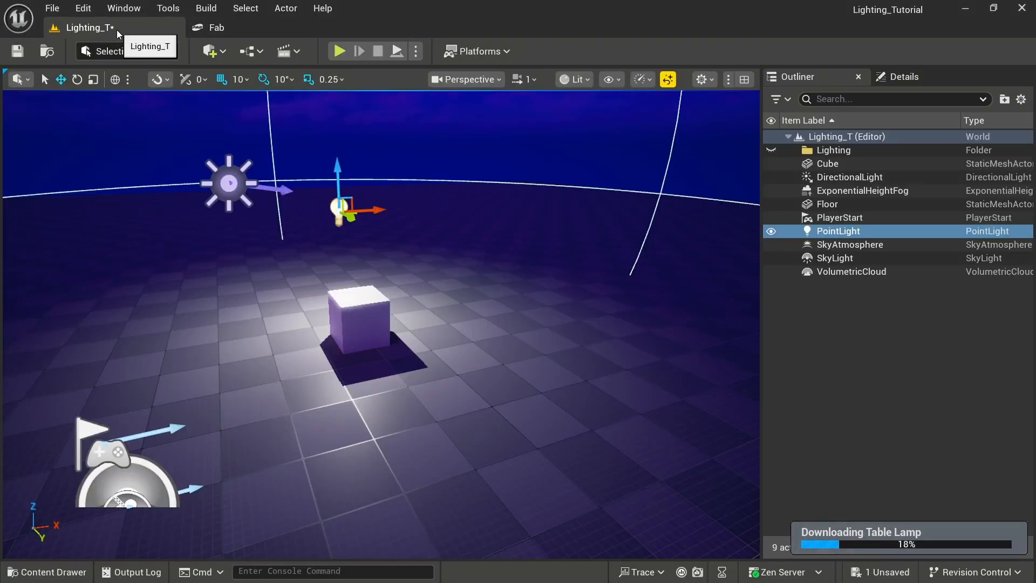
{"action": "left_click", "coordinate": [880, 572]}
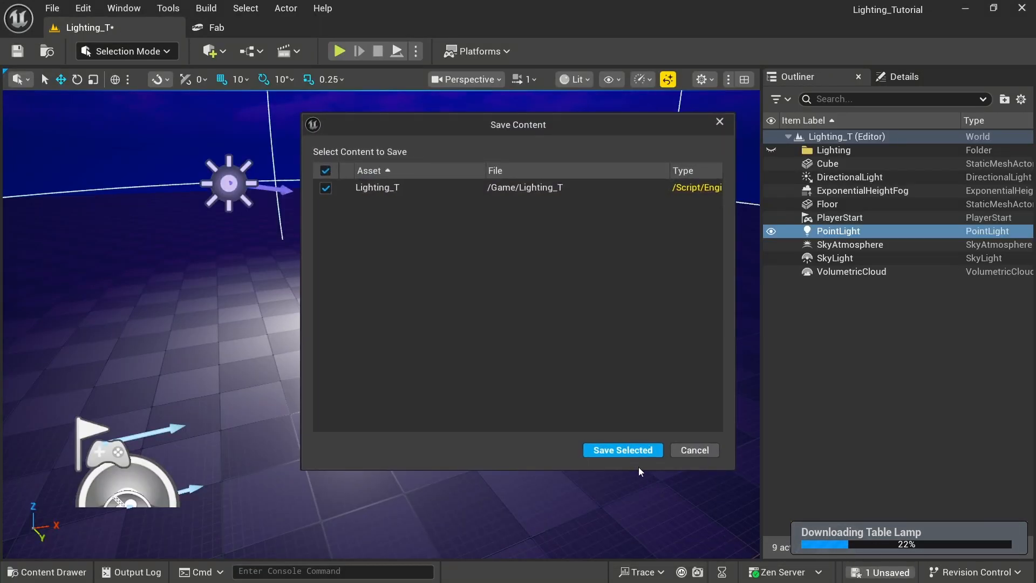
{"action": "left_click", "coordinate": [621, 450]}
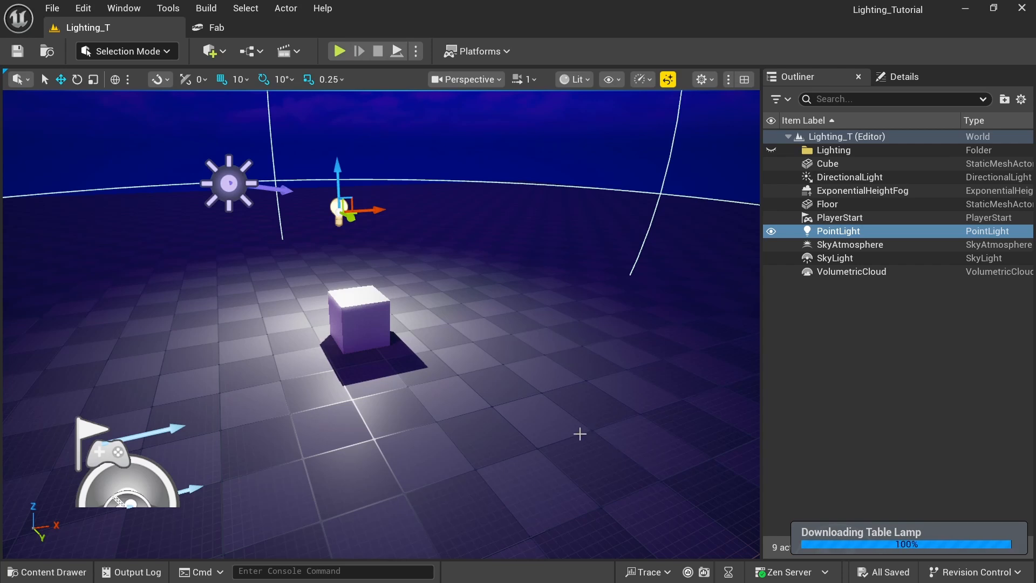
Step: Place the table_lamp static mesh from Fab/Table_Lamp/table_lamp/StaticMeshes on top of the cube at a scale of about 1.78
{"action": "left_click", "coordinate": [26, 570]}
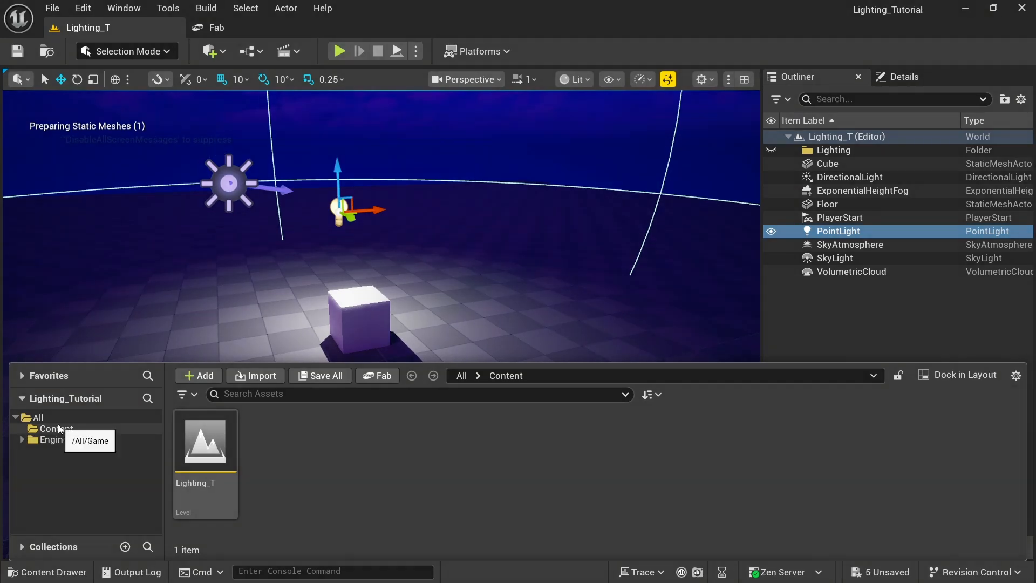
{"action": "left_click", "coordinate": [58, 417]}
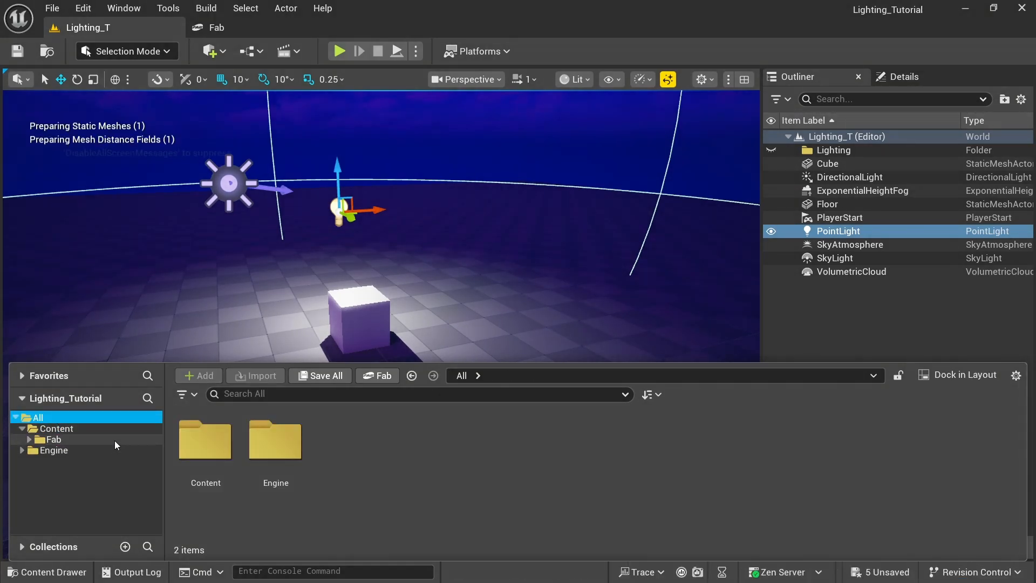
{"action": "left_click", "coordinate": [85, 441]}
{"action": "left_click", "coordinate": [93, 453]}
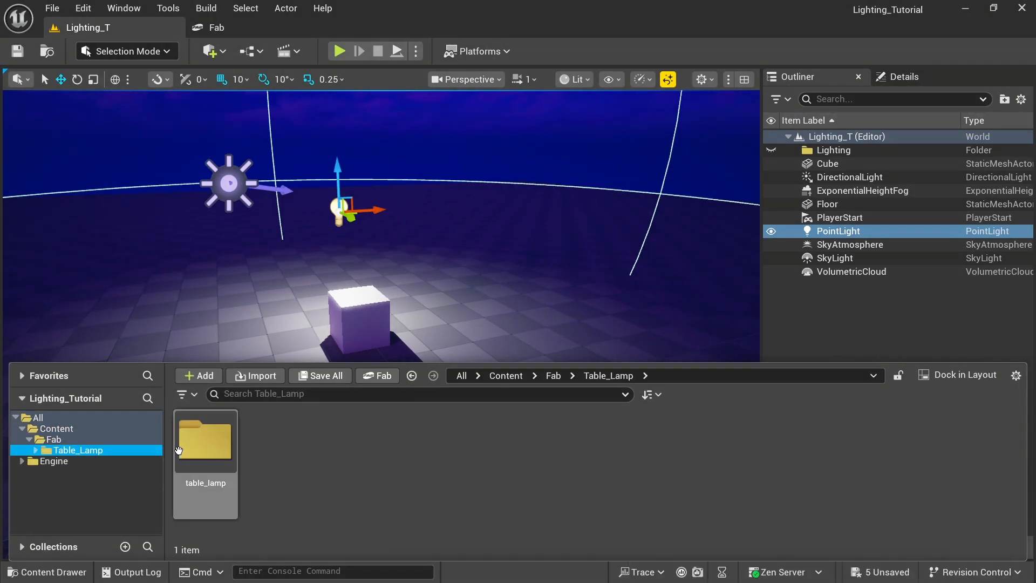
{"action": "double_click", "coordinate": [178, 450]}
{"action": "double_click", "coordinate": [274, 458]}
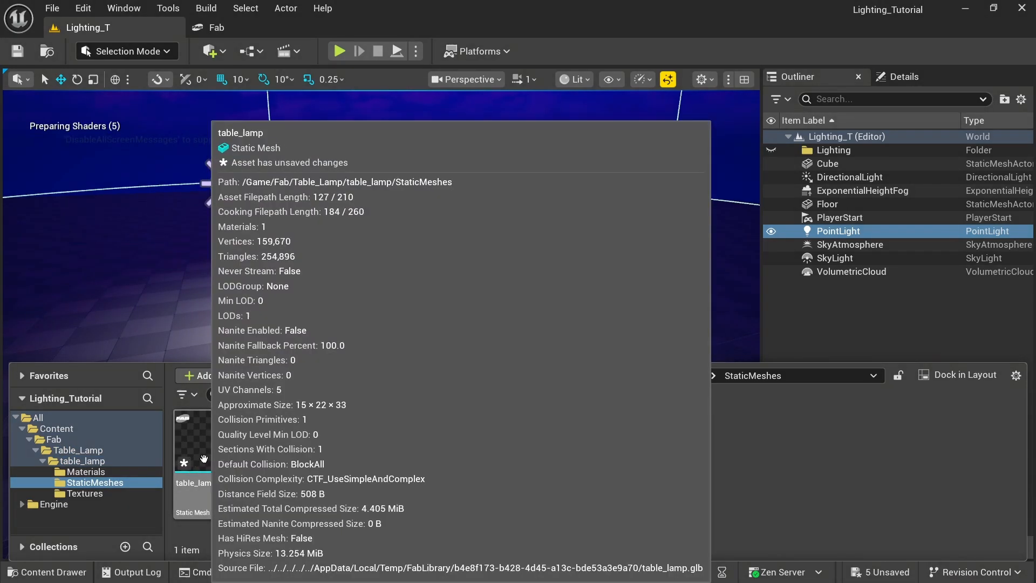
{"action": "left_click_drag", "start_coordinate": [205, 440], "coordinate": [359, 294]}
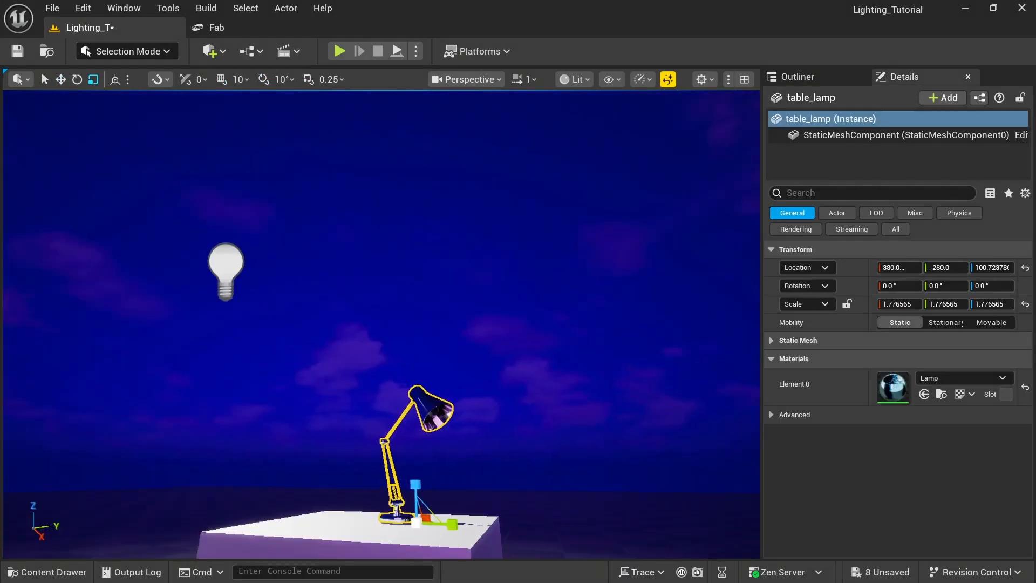
Step: Move the table lamp along Y to about -308.8 on the cube and view it from several sides
{"action": "scroll", "coordinate": [229, 370], "scroll_direction": "down", "scroll_amount": 5}
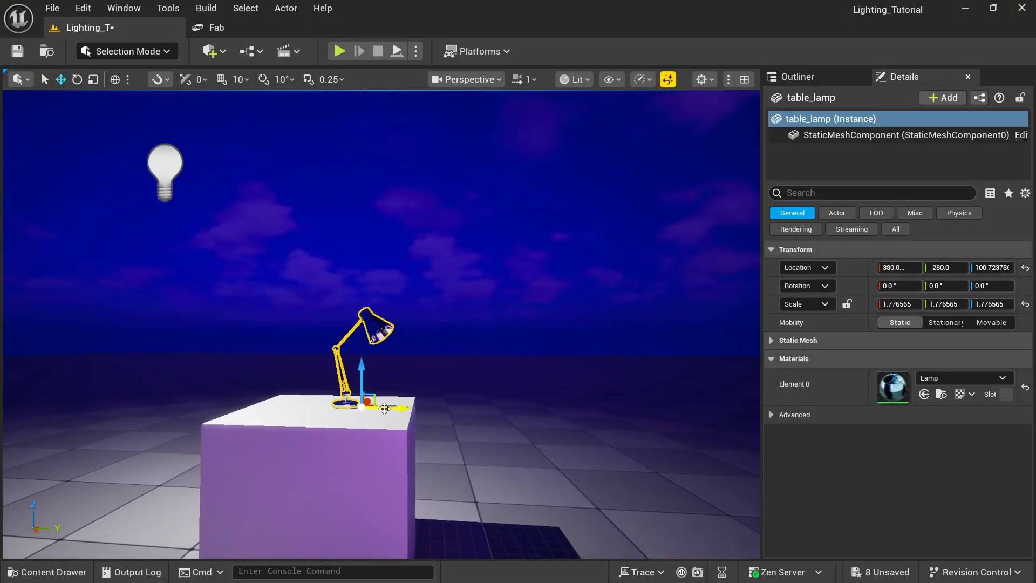
{"action": "left_click_drag", "start_coordinate": [384, 409], "coordinate": [333, 403]}
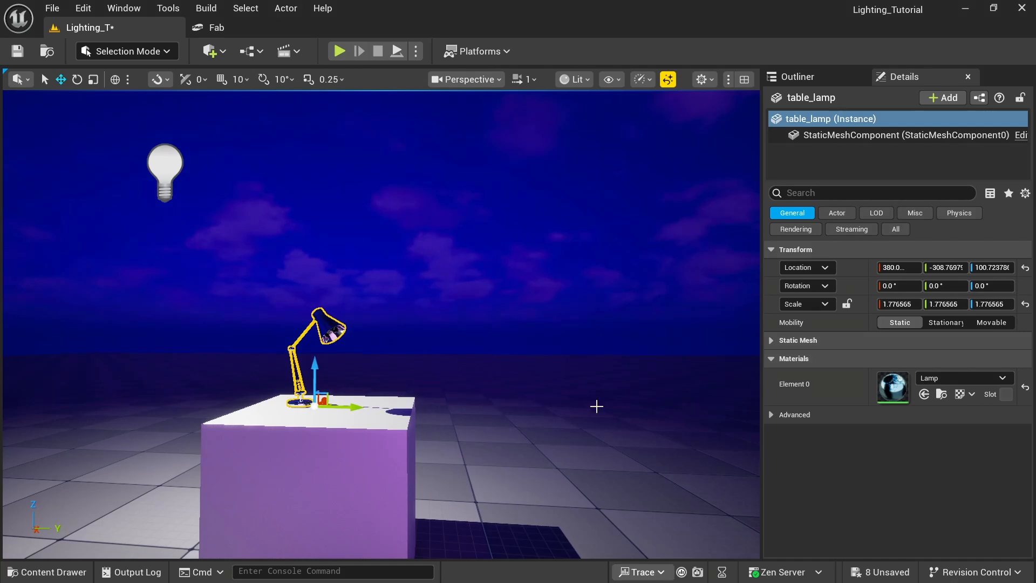
{"action": "left_click", "coordinate": [495, 318]}
{"action": "left_click_drag", "start_coordinate": [437, 311], "coordinate": [243, 313], "text": "alt"}
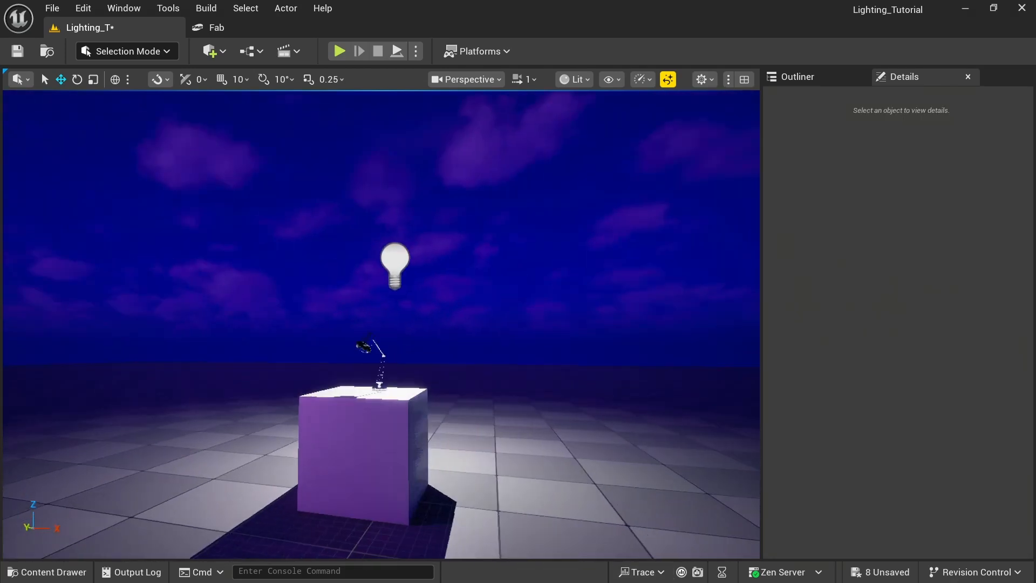
{"action": "right_click_drag", "start_coordinate": [377, 313], "coordinate": [540, 307]}
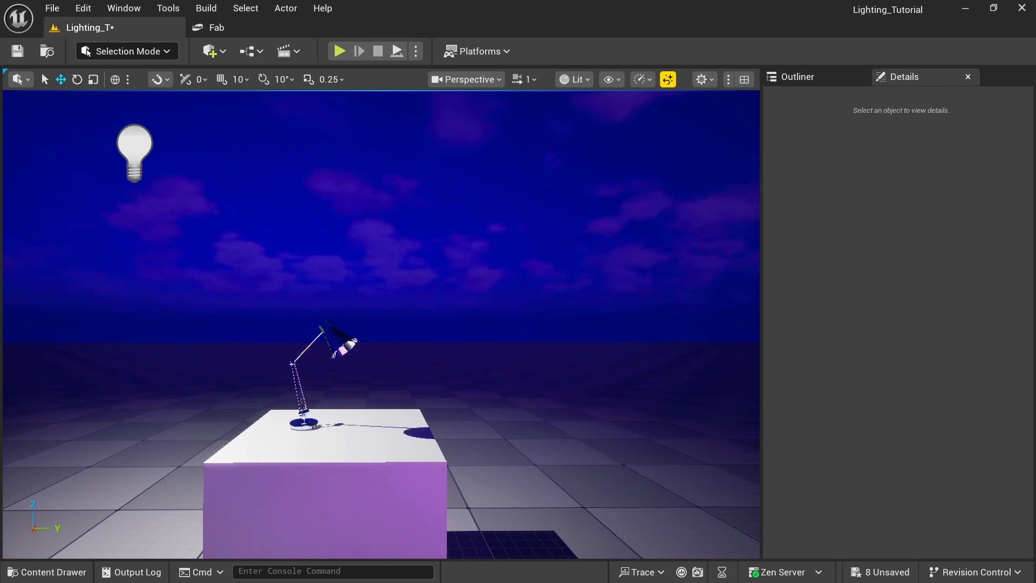
Step: Move the PointLight down next to the lamp's head, to about X 392.5, Y -295, Z 135.3
{"action": "left_click", "coordinate": [341, 339]}
{"action": "left_click", "coordinate": [133, 147]}
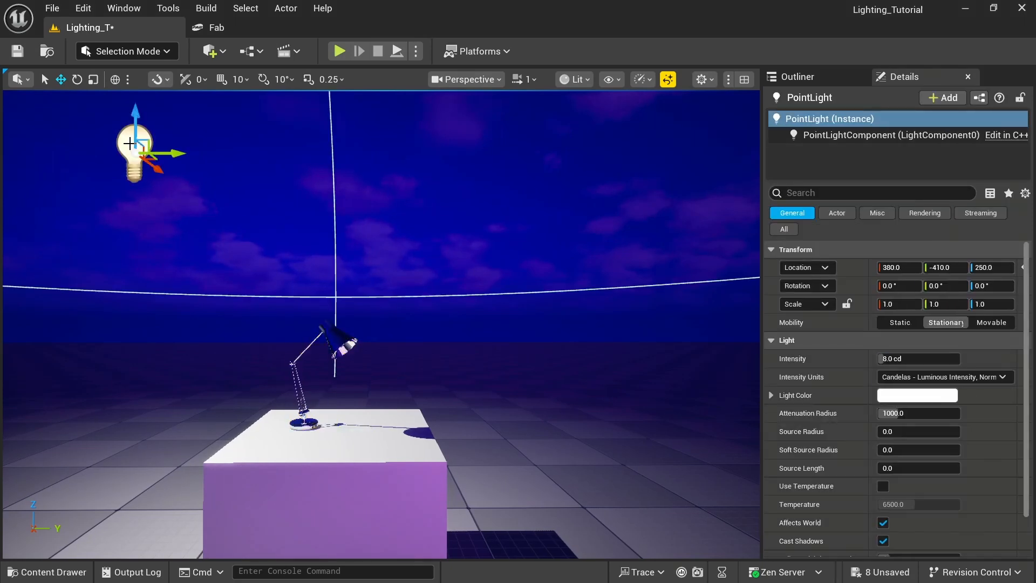
{"action": "left_click_drag", "start_coordinate": [156, 163], "coordinate": [204, 278]}
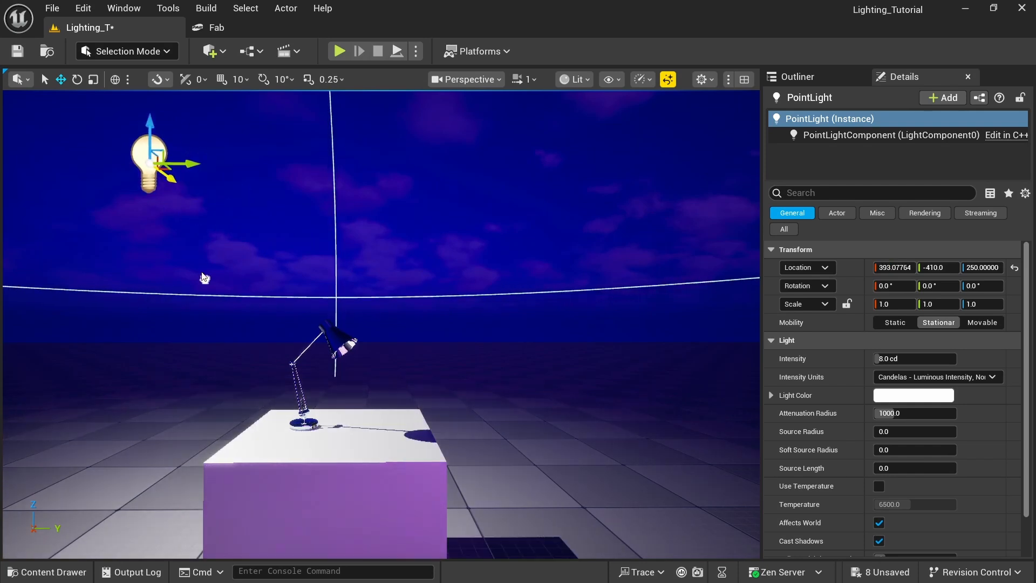
{"action": "left_click_drag", "start_coordinate": [151, 166], "coordinate": [301, 355]}
{"action": "right_click_drag", "start_coordinate": [382, 416], "coordinate": [269, 405]}
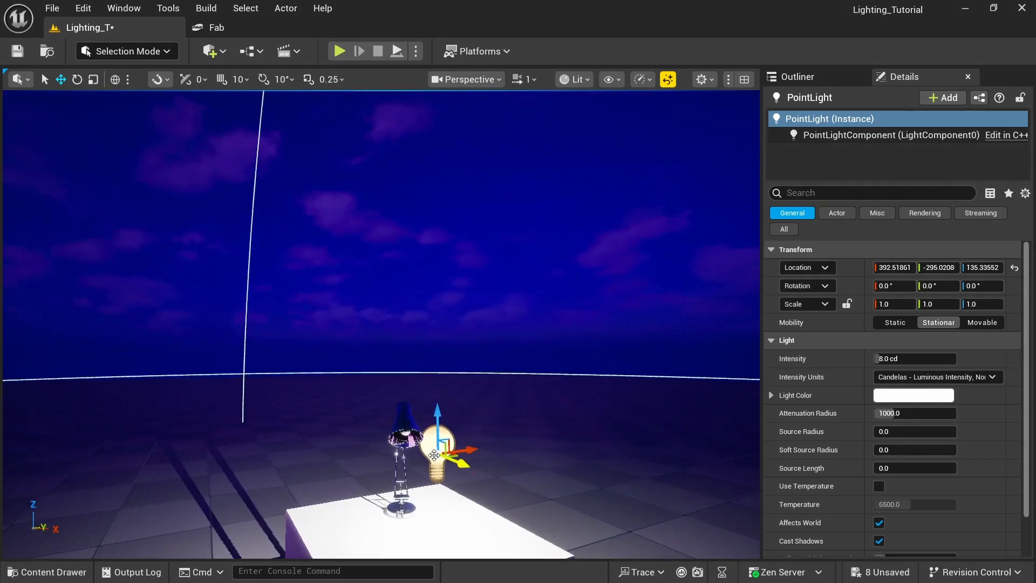
Step: Move the PointLight into the lamp's shade at about X 378.7, Y -298.2, Z 144.9, rotating it slightly to about -3.1, -0.1, -1.1 degrees
{"action": "left_click_drag", "start_coordinate": [435, 454], "coordinate": [407, 402]}
{"action": "key", "text": "a"}
{"action": "right_click_drag", "start_coordinate": [378, 441], "coordinate": [480, 467]}
{"action": "key", "text": "e"}
{"action": "left_click_drag", "start_coordinate": [267, 414], "coordinate": [311, 479]}
{"action": "key", "text": "w"}
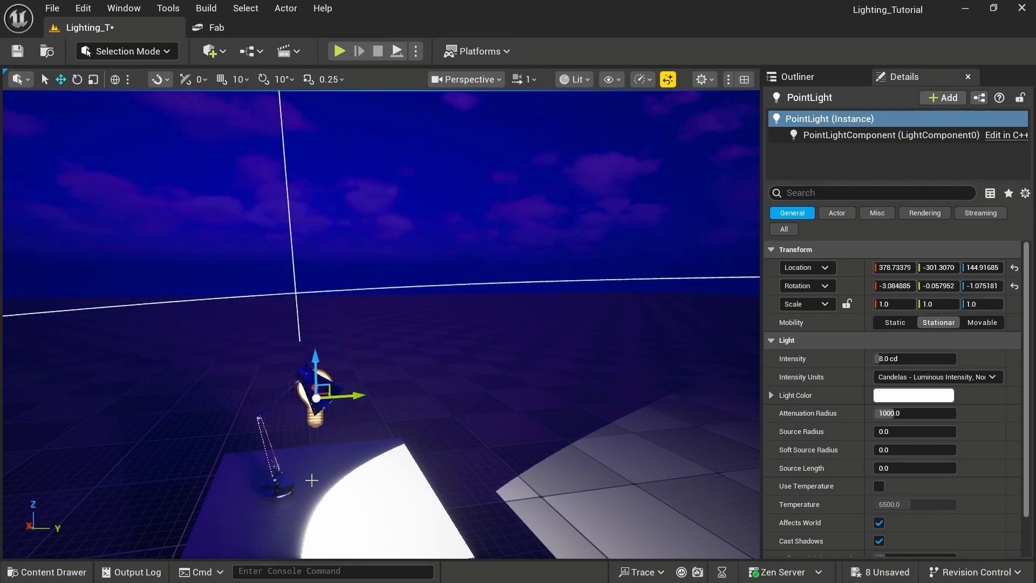
{"action": "mouse_move", "coordinate": [342, 399]}
{"action": "left_mouse_down"}
{"action": "mouse_move", "coordinate": [361, 397]}
{"action": "mouse_move", "coordinate": [350, 397]}
{"action": "left_mouse_up"}
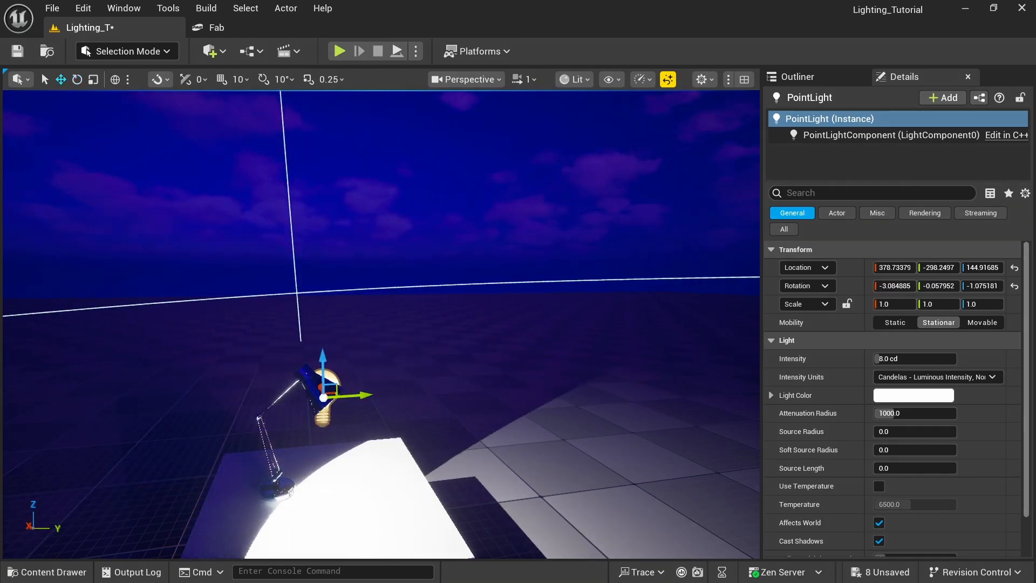
Step: Fine-tune the PointLight inside the shade to about X 375.1, Y -295.1 and examine the light cast on the cube and floor
{"action": "right_click_drag", "start_coordinate": [350, 398], "coordinate": [292, 402]}
{"action": "key", "text": "w"}
{"action": "right_click_drag", "start_coordinate": [481, 362], "coordinate": [427, 348]}
{"action": "left_click", "coordinate": [441, 343]}
{"action": "right_click_drag", "start_coordinate": [274, 388], "coordinate": [378, 385]}
{"action": "key", "text": "w"}
{"action": "key", "text": "a"}
{"action": "right_click_drag", "start_coordinate": [139, 402], "coordinate": [308, 376]}
{"action": "key", "text": "w"}
{"action": "key", "text": "s"}
{"action": "left_click", "coordinate": [380, 345]}
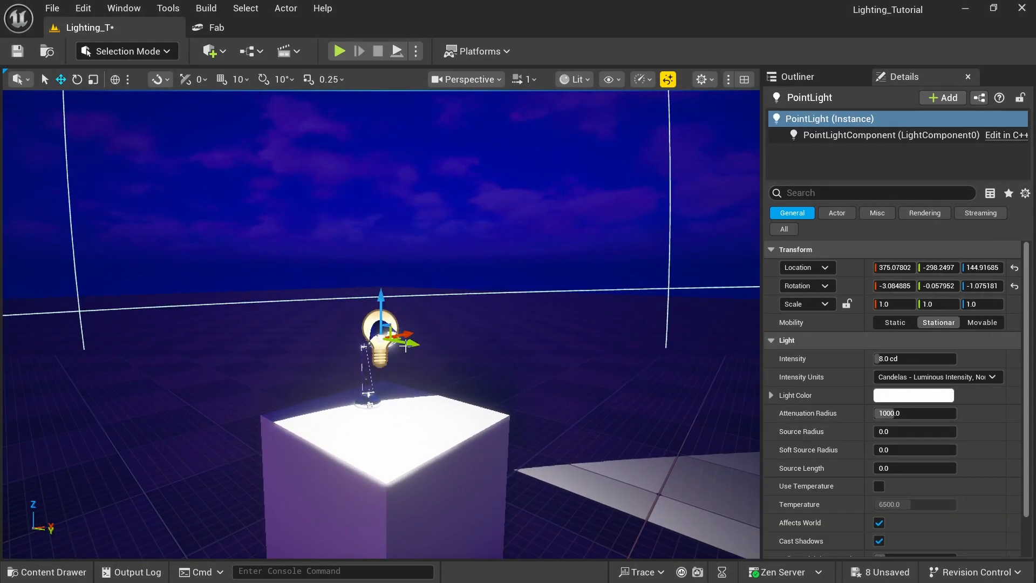
{"action": "left_click_drag", "start_coordinate": [410, 345], "coordinate": [416, 346]}
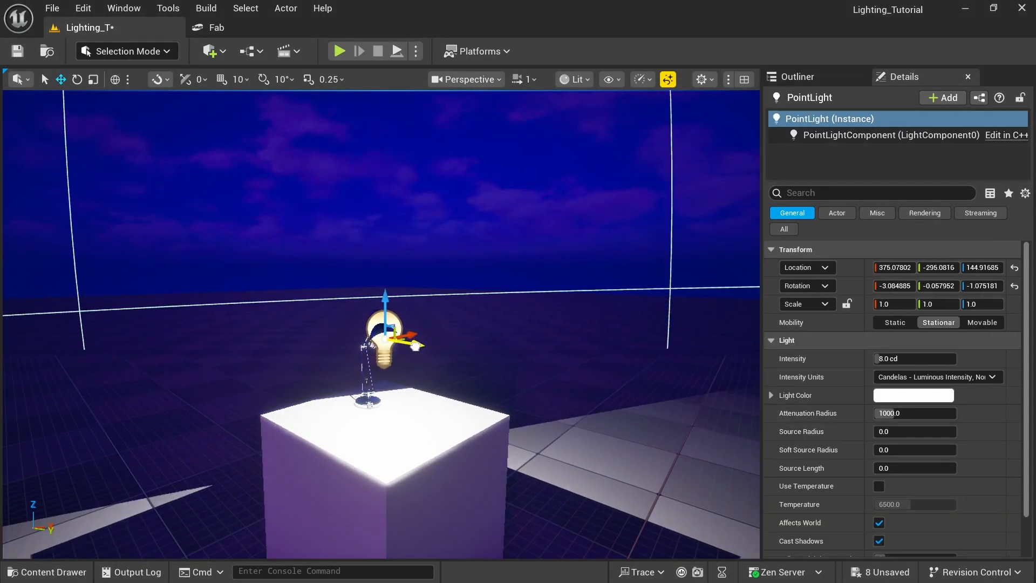
{"action": "left_click", "coordinate": [474, 356]}
{"action": "right_click_drag", "start_coordinate": [474, 357], "coordinate": [391, 359]}
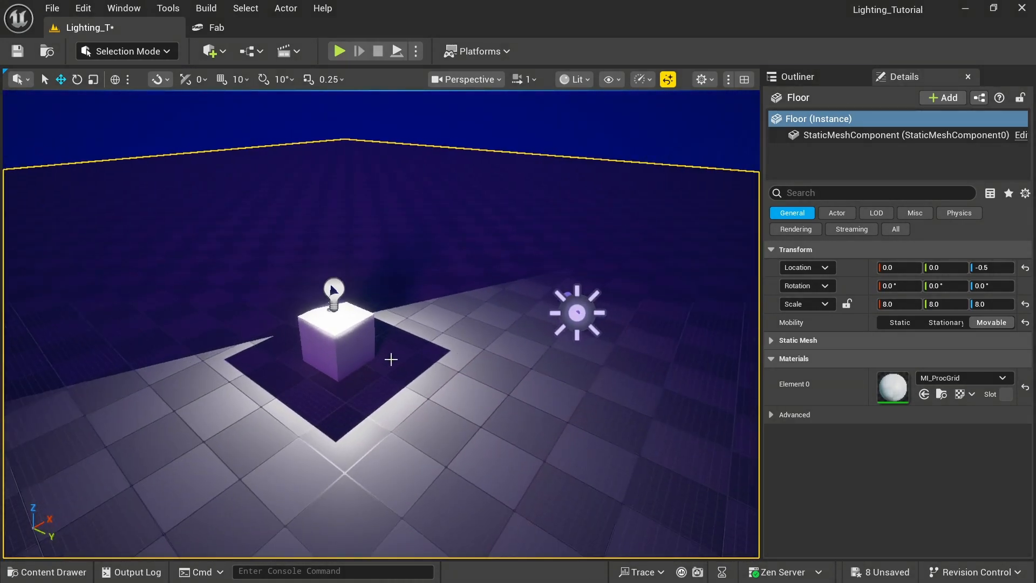
Step: Try an intensity of 3 cd on the PointLight and settle on 1 cd
{"action": "left_click", "coordinate": [331, 287]}
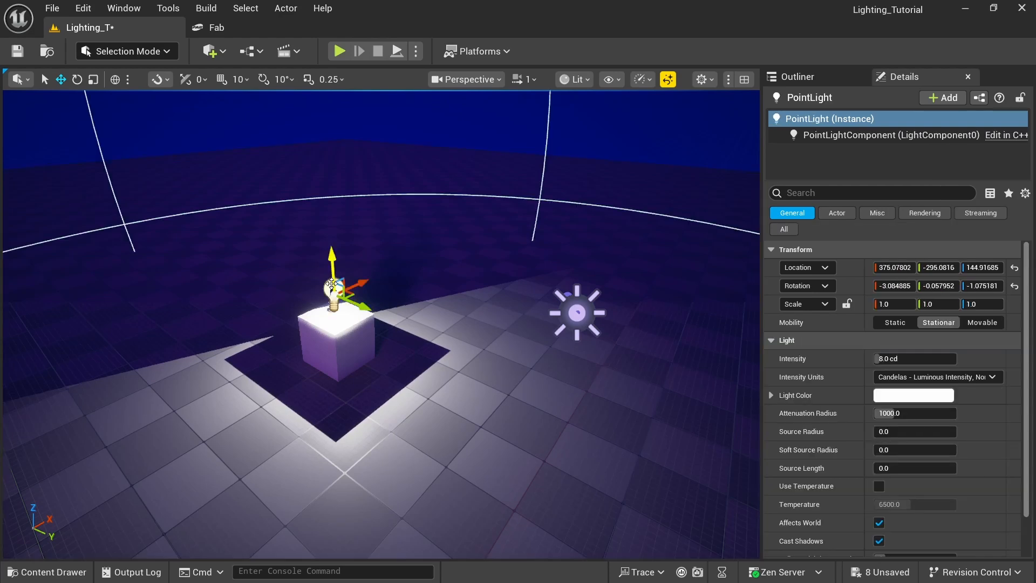
{"action": "left_click", "coordinate": [888, 360]}
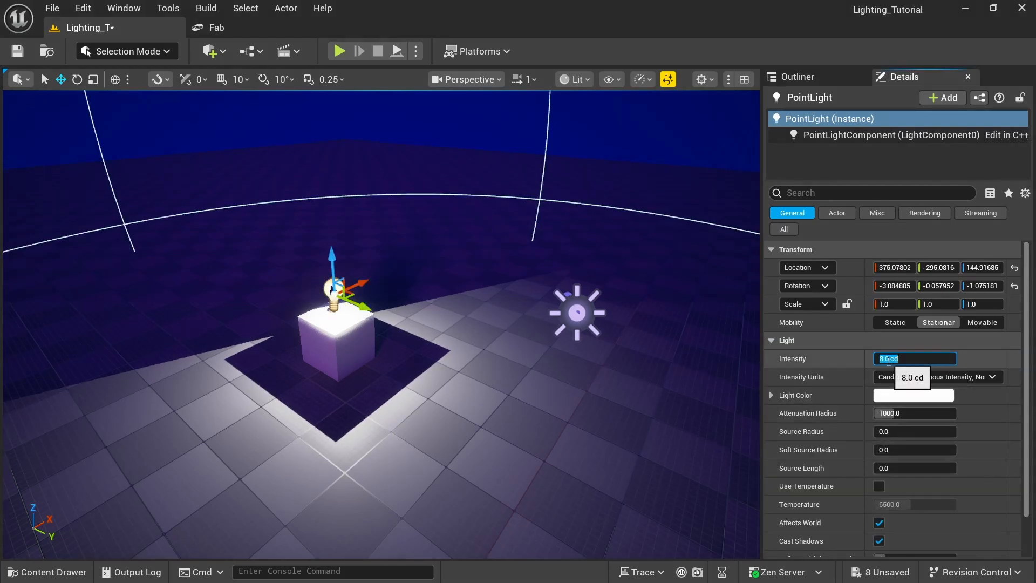
{"action": "type", "text": "3"}
{"action": "key", "text": "Return"}
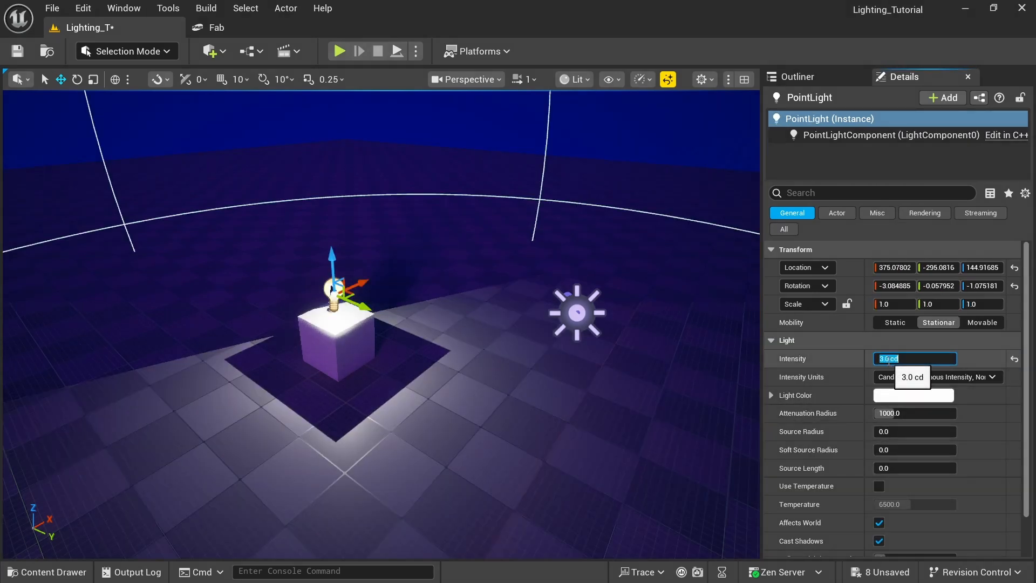
{"action": "type", "text": "1"}
{"action": "key", "text": "Return"}
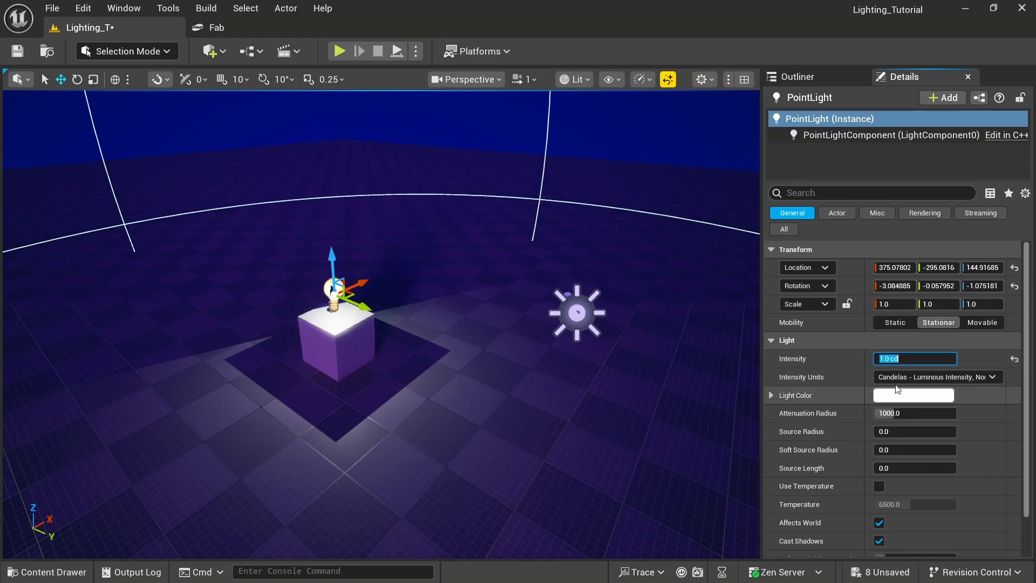
Step: Change the PointLight's intensity units to EV - Exposure Value, Normalized
{"action": "left_click", "coordinate": [896, 377]}
{"action": "left_click", "coordinate": [928, 415]}
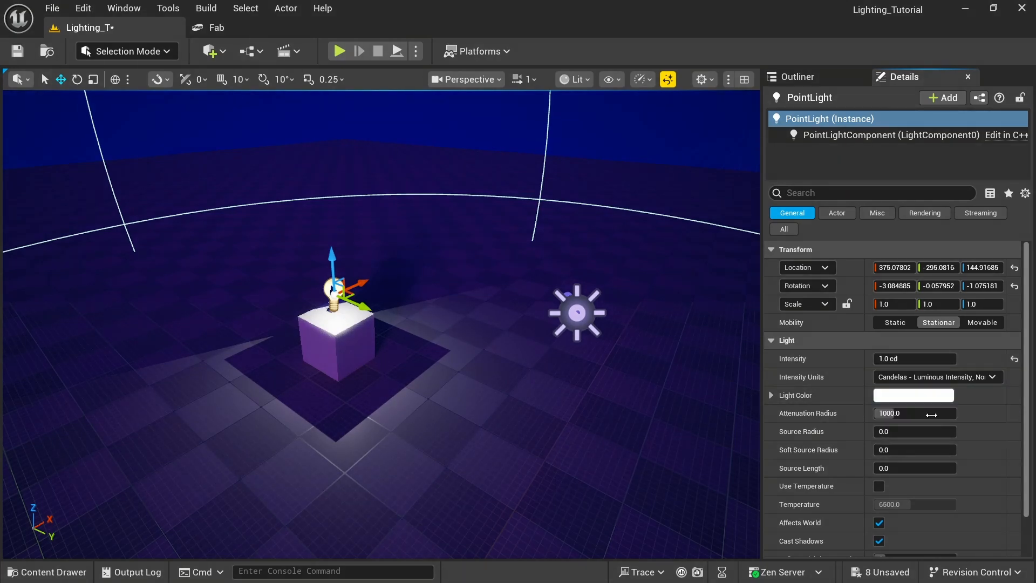
{"action": "left_click", "coordinate": [937, 377]}
{"action": "left_click", "coordinate": [912, 421]}
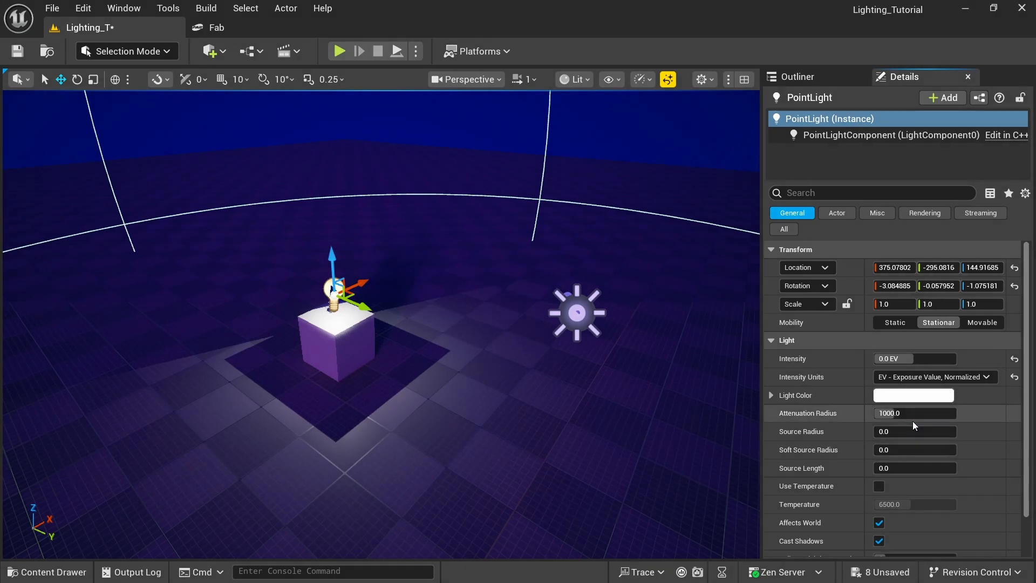
Step: Try raising the PointLight's attenuation radius to about 1167 and then lowering it to shrink the lit area
{"action": "mouse_move", "coordinate": [912, 413]}
{"action": "left_mouse_down"}
{"action": "mouse_move", "coordinate": [876, 413]}
{"action": "mouse_move", "coordinate": [895, 415]}
{"action": "left_mouse_up"}
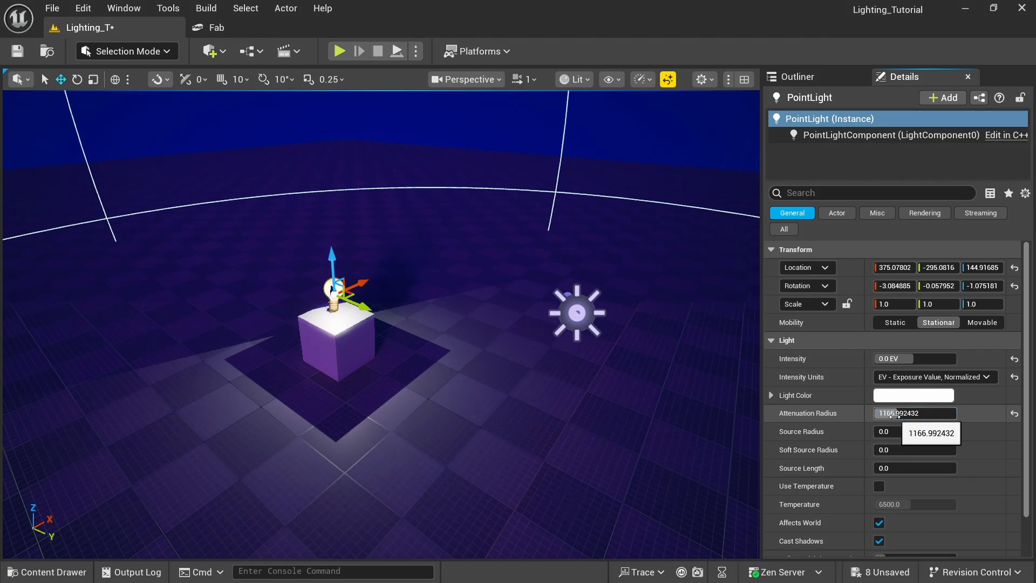
{"action": "left_click_drag", "start_coordinate": [895, 415], "coordinate": [879, 414]}
{"action": "left_click", "coordinate": [460, 421]}
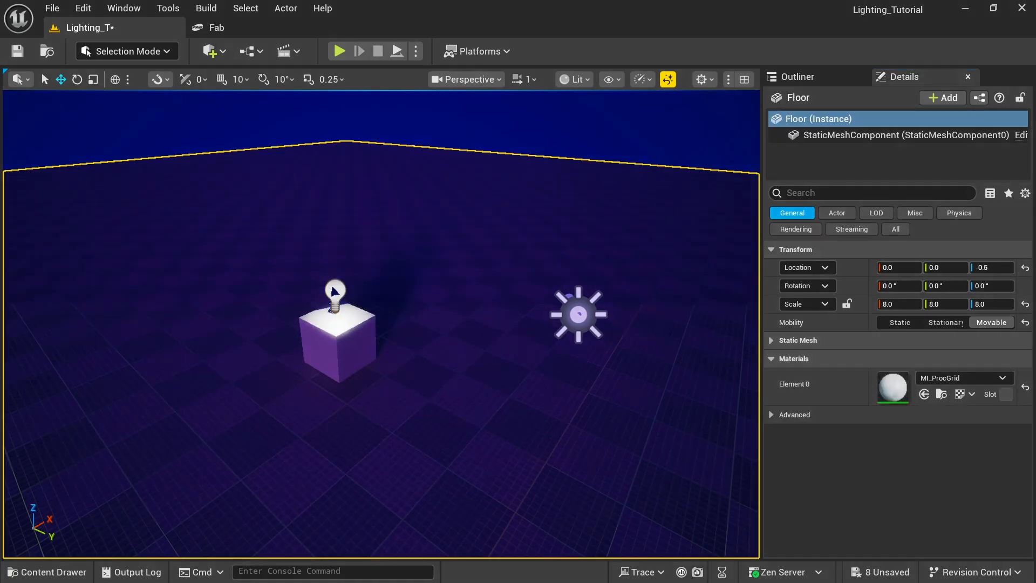
Step: Select the PointLight in the lamp and reduce its attenuation radius to about 50.1
{"action": "right_click", "coordinate": [416, 410]}
{"action": "right_click_drag", "start_coordinate": [383, 370], "coordinate": [410, 259]}
{"action": "key", "text": "w"}
{"action": "key", "text": "w"}
{"action": "key", "text": "s"}
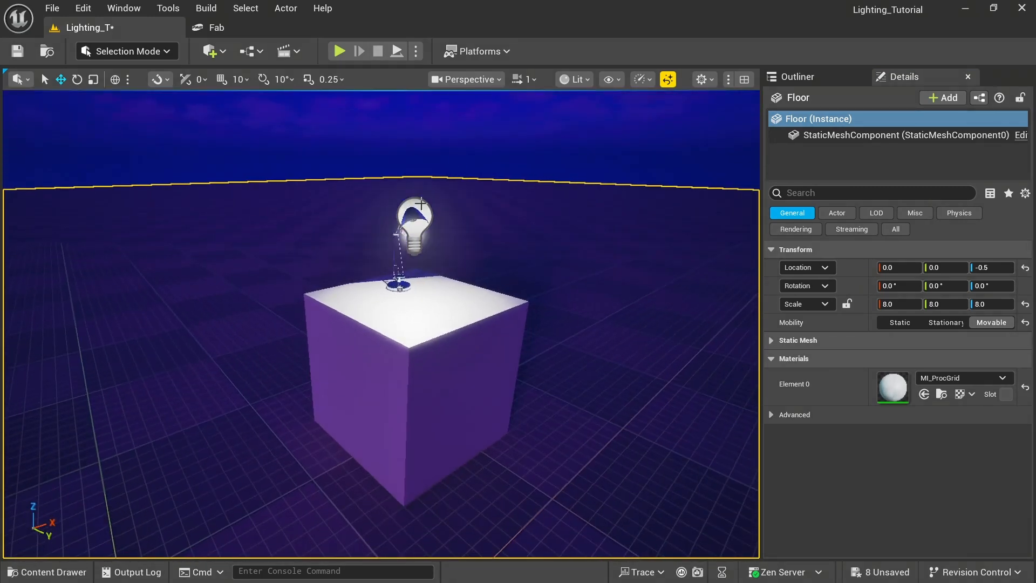
{"action": "left_click", "coordinate": [413, 230]}
{"action": "mouse_move", "coordinate": [915, 413]}
{"action": "left_mouse_down"}
{"action": "mouse_move", "coordinate": [882, 413]}
{"action": "mouse_move", "coordinate": [899, 414]}
{"action": "left_mouse_up"}
{"action": "left_click", "coordinate": [898, 415]}
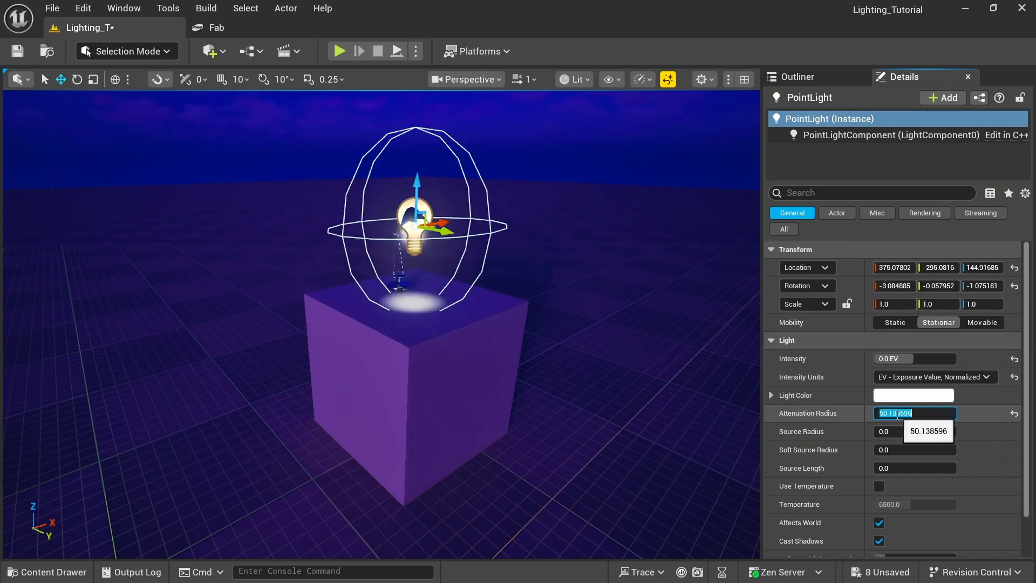
Step: Compare attenuation radii of 15 and 100 on the PointLight and settle on 50
{"action": "type", "text": "15"}
{"action": "key", "text": "Return"}
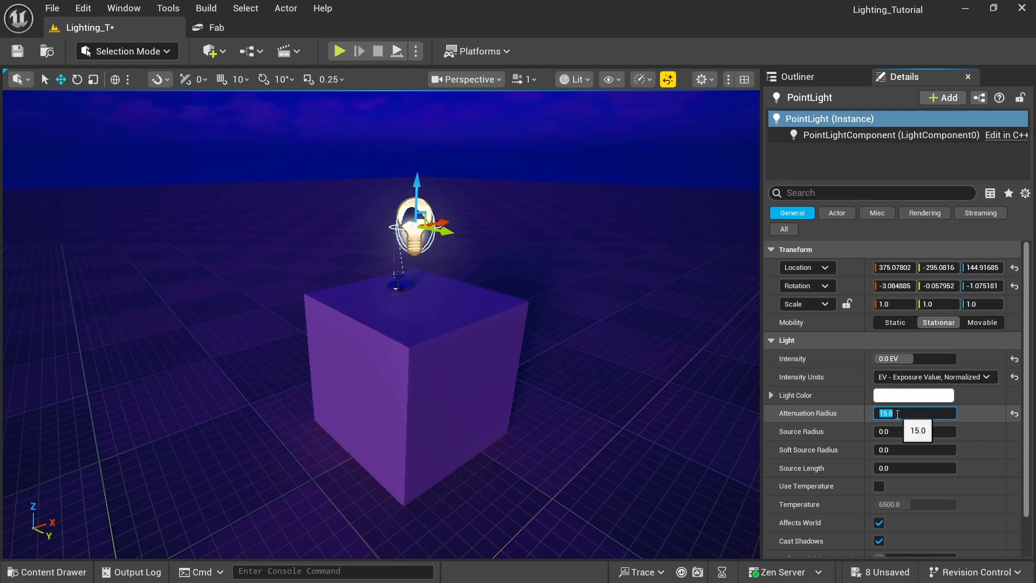
{"action": "type", "text": "100"}
{"action": "key", "text": "Return"}
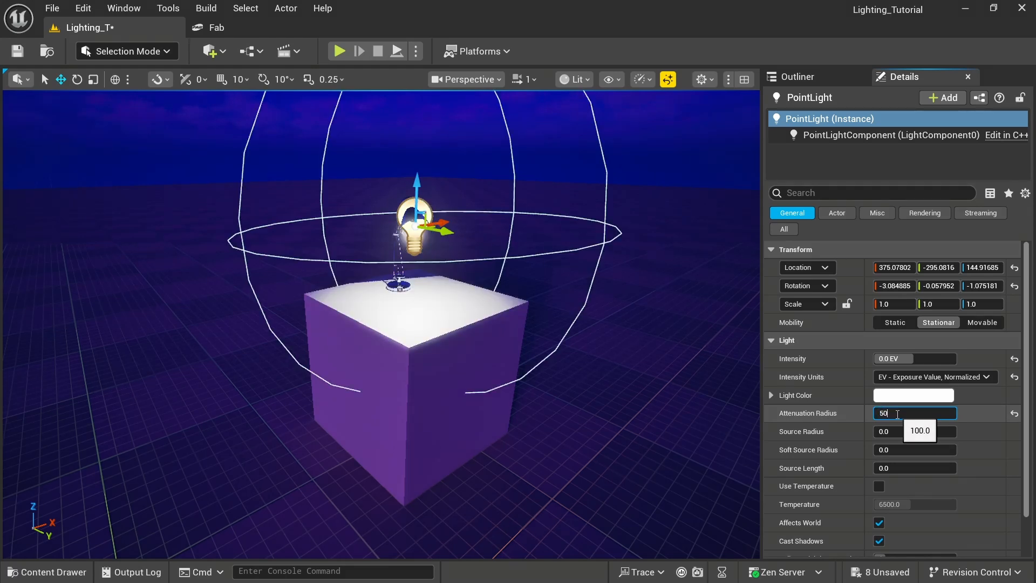
{"action": "type", "text": "50"}
{"action": "key", "text": "Return"}
{"action": "left_click", "coordinate": [587, 390]}
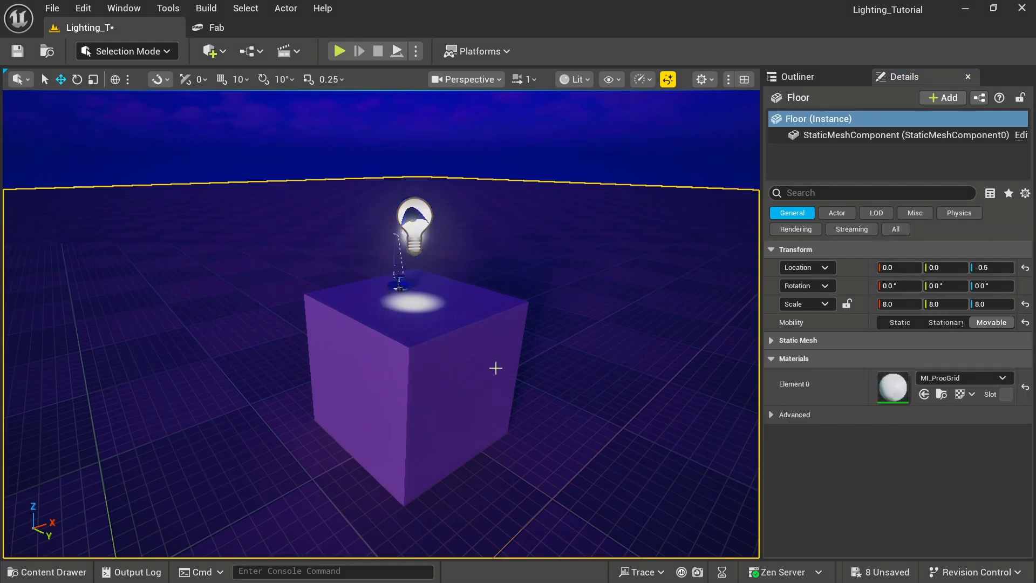
Step: Add a Cone shape to the level near the lamp's cube
{"action": "key", "text": "w"}
{"action": "right_click_drag", "start_coordinate": [496, 369], "coordinate": [545, 336]}
{"action": "right_click_drag", "start_coordinate": [381, 323], "coordinate": [424, 359]}
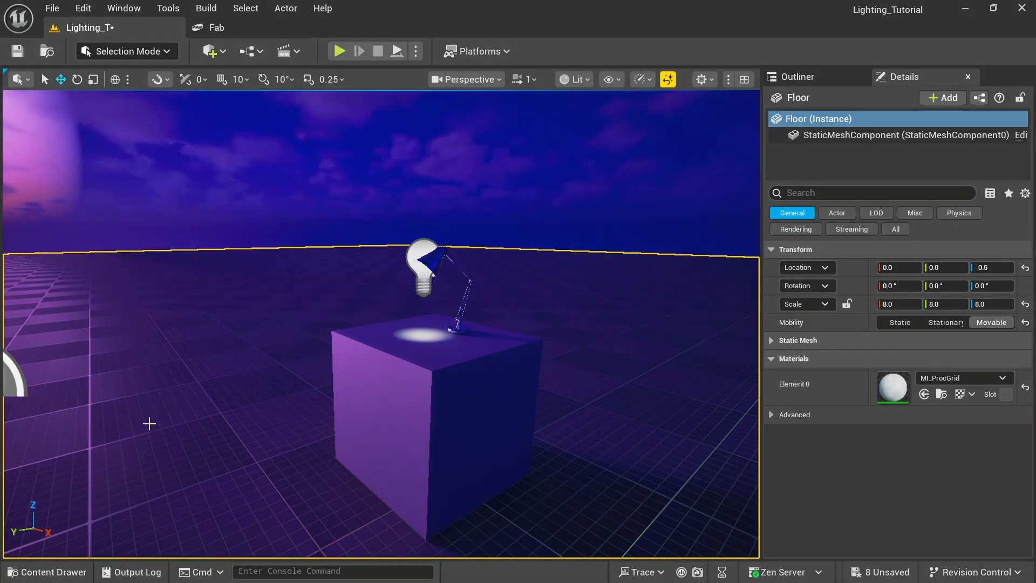
{"action": "left_click", "coordinate": [210, 51]}
{"action": "mouse_move", "coordinate": [256, 199]}
{"action": "mouse_move", "coordinate": [248, 226]}
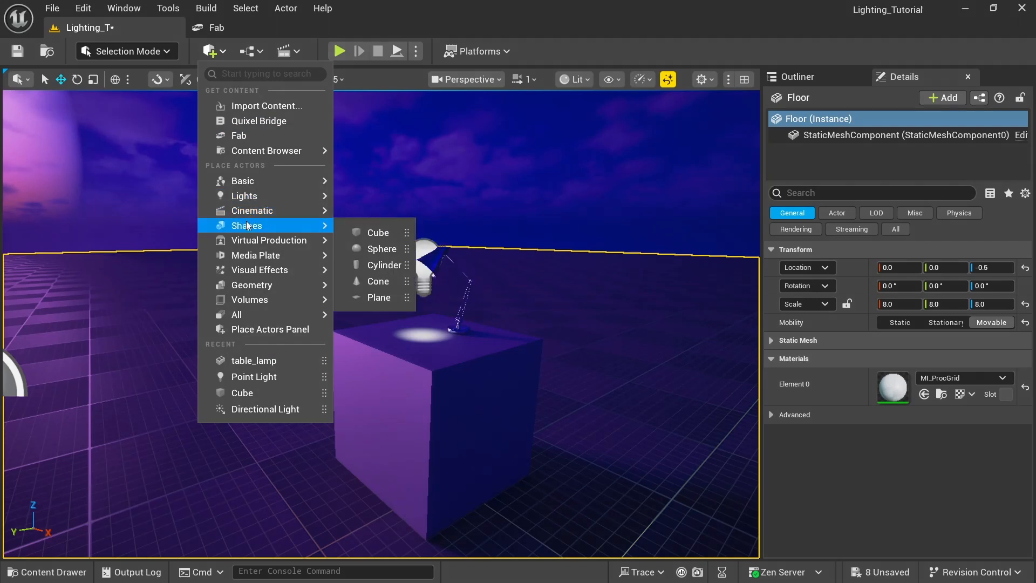
{"action": "left_click", "coordinate": [370, 278]}
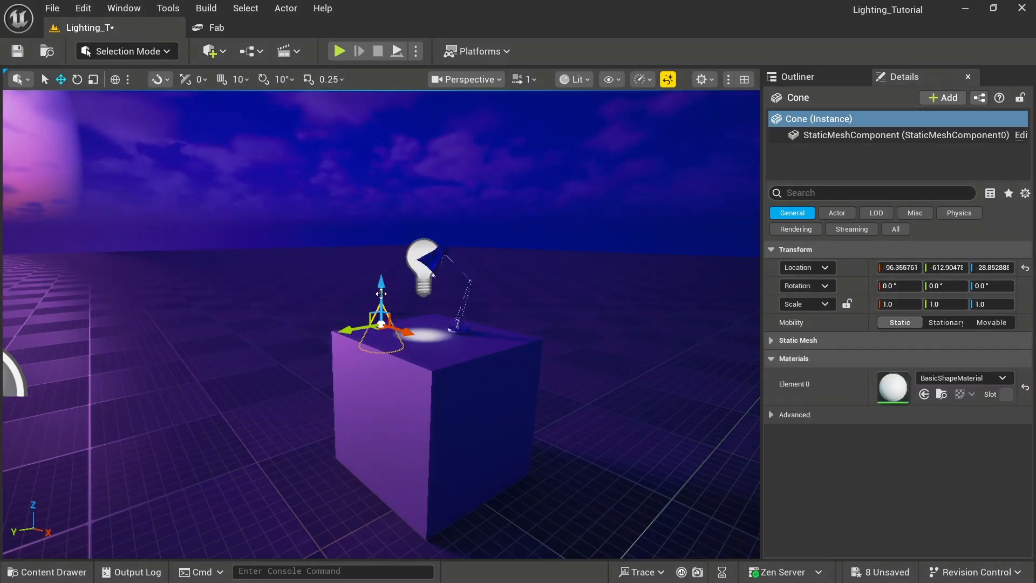
Step: Scale the cone uniformly to about 0.058 and move it to about X 390, Y -177, Z 139.5
{"action": "left_click_drag", "start_coordinate": [390, 328], "coordinate": [187, 314]}
{"action": "key", "text": "r"}
{"action": "key", "text": "ctrl+z"}
{"action": "key", "text": "w"}
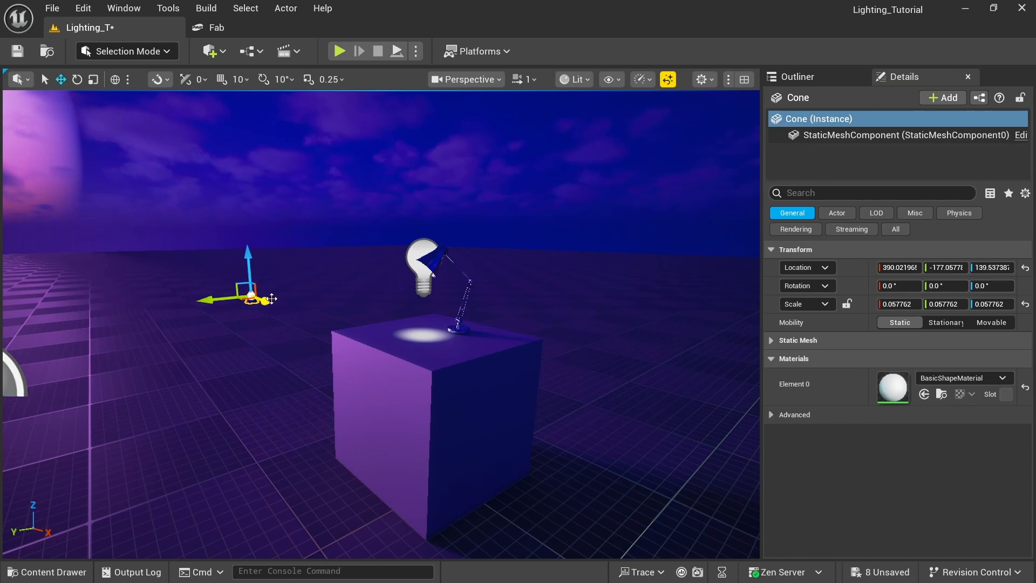
Step: Move the cone under the lamp, just above the cube's top face, at about X 369.9, Y -288.5, Z 103.8
{"action": "left_click_drag", "start_coordinate": [265, 300], "coordinate": [445, 353]}
{"action": "mouse_move", "coordinate": [445, 353]}
{"action": "right_mouse_down"}
{"action": "mouse_move", "coordinate": [270, 335]}
{"action": "mouse_move", "coordinate": [437, 355]}
{"action": "right_mouse_up"}
{"action": "right_click", "coordinate": [436, 354]}
{"action": "right_click_drag", "start_coordinate": [315, 336], "coordinate": [356, 319]}
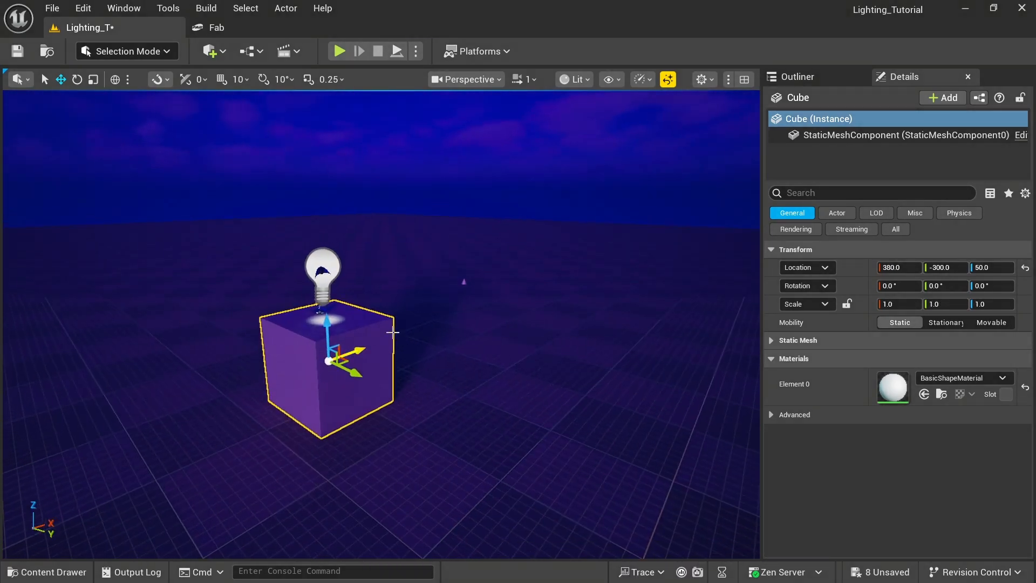
{"action": "left_click", "coordinate": [466, 279]}
{"action": "left_click_drag", "start_coordinate": [466, 279], "coordinate": [324, 302]}
{"action": "right_click_drag", "start_coordinate": [323, 302], "coordinate": [301, 354]}
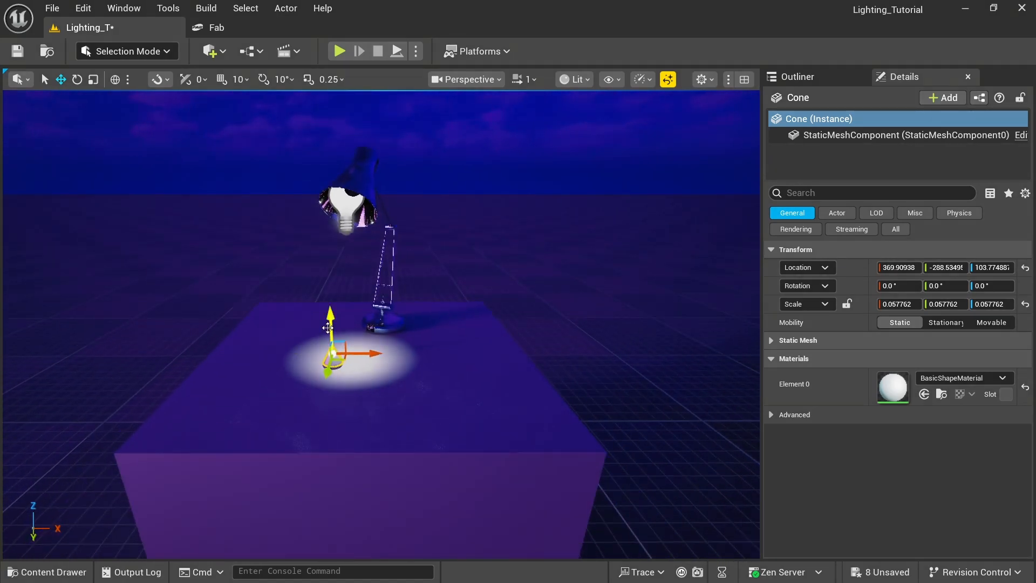
Step: Raise the cone to about Z 107.9, turn it about -39.7 degrees around Z and tip it onto its side
{"action": "left_click_drag", "start_coordinate": [329, 328], "coordinate": [329, 316]}
{"action": "key", "text": "e"}
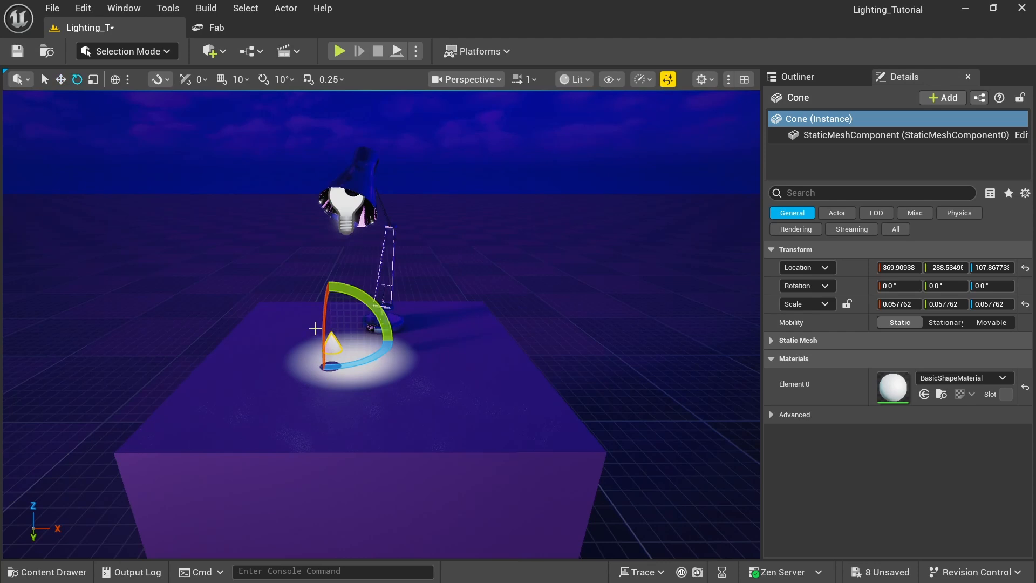
{"action": "left_click_drag", "start_coordinate": [326, 363], "coordinate": [316, 338]}
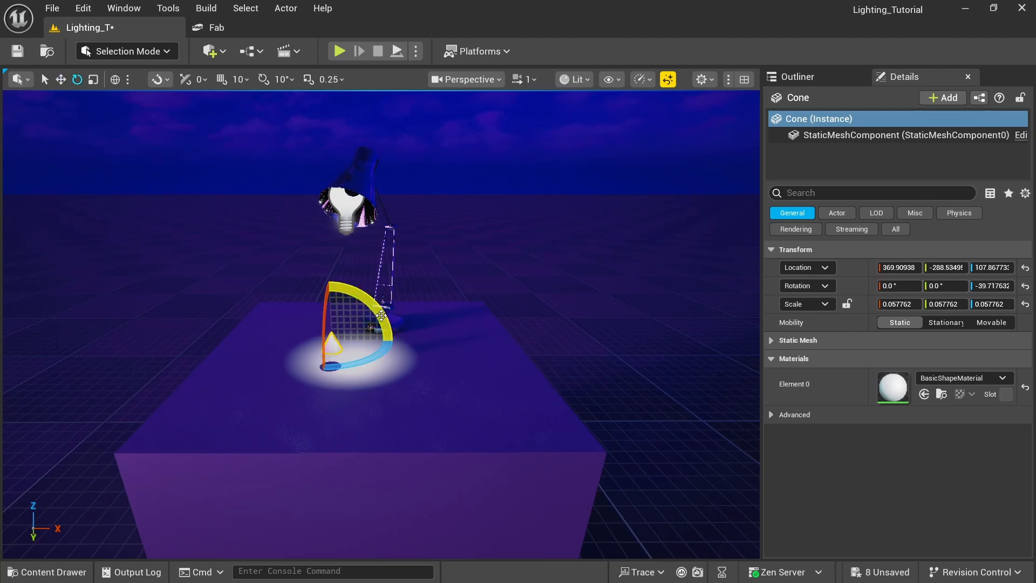
{"action": "left_click_drag", "start_coordinate": [385, 324], "coordinate": [326, 266]}
{"action": "left_click", "coordinate": [283, 344]}
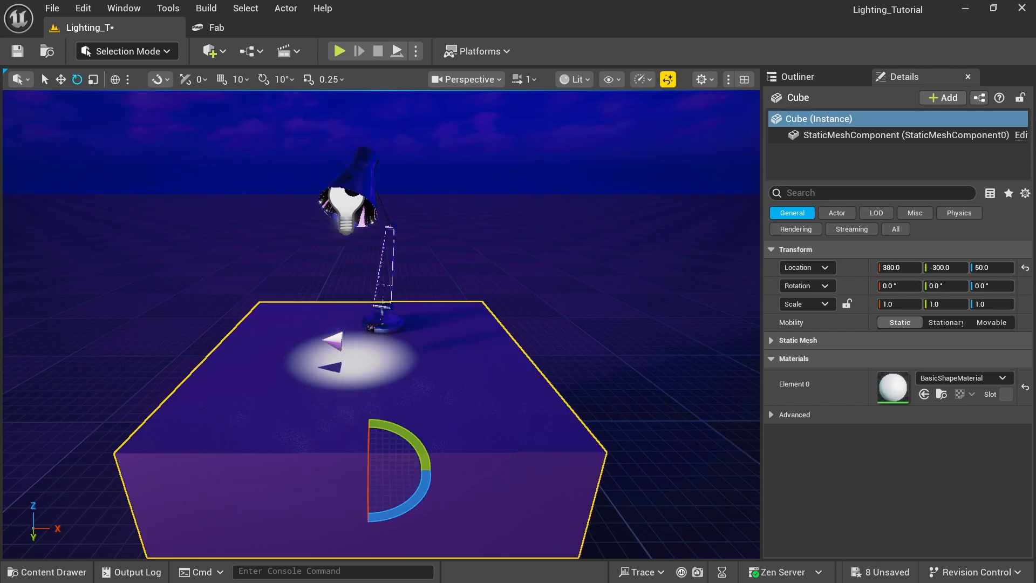
{"action": "left_click", "coordinate": [199, 301]}
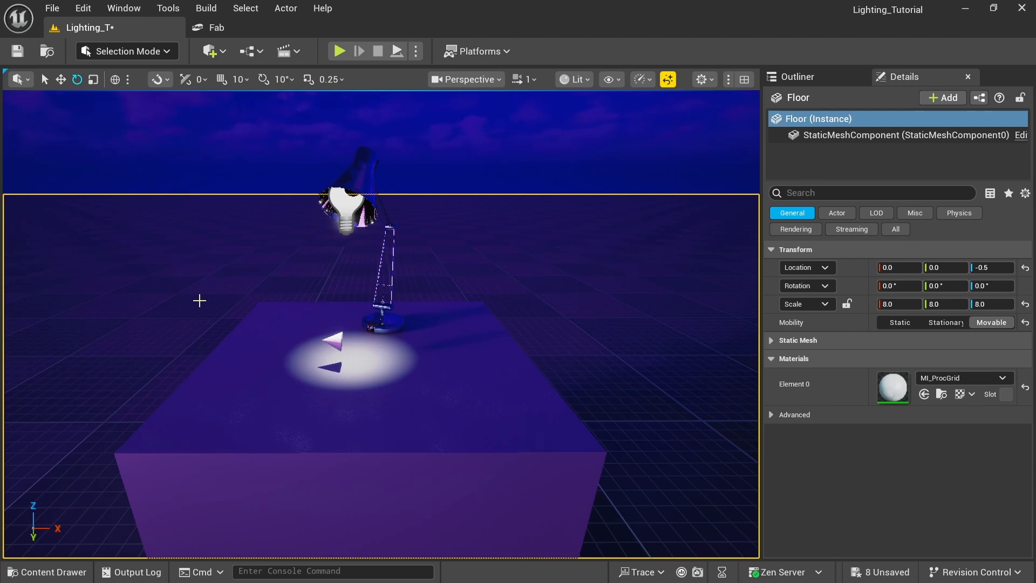
Step: Examine the shadow the cone casts in the lamp's pool of light from near and far
{"action": "scroll", "coordinate": [335, 357], "scroll_direction": "up", "scroll_amount": 5}
{"action": "scroll", "coordinate": [320, 362], "scroll_direction": "down", "scroll_amount": 3}
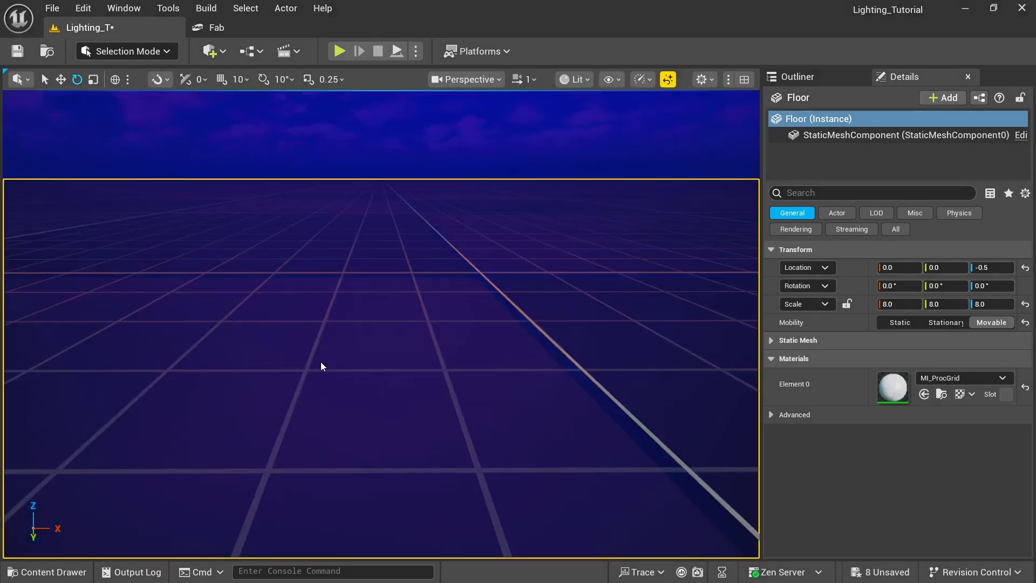
{"action": "key", "text": "s"}
{"action": "right_click_drag", "start_coordinate": [321, 362], "coordinate": [290, 348]}
{"action": "key", "text": "d"}
{"action": "key", "text": "w"}
{"action": "key", "text": "w"}
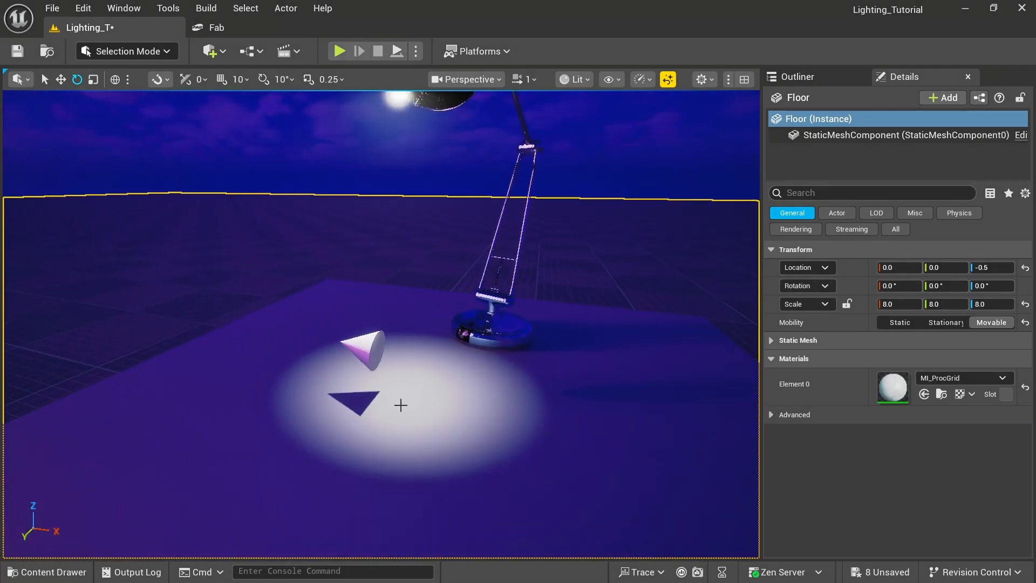
{"action": "key", "text": "s"}
{"action": "right_click_drag", "start_coordinate": [385, 382], "coordinate": [371, 388]}
{"action": "key", "text": "w"}
{"action": "key", "text": "s"}
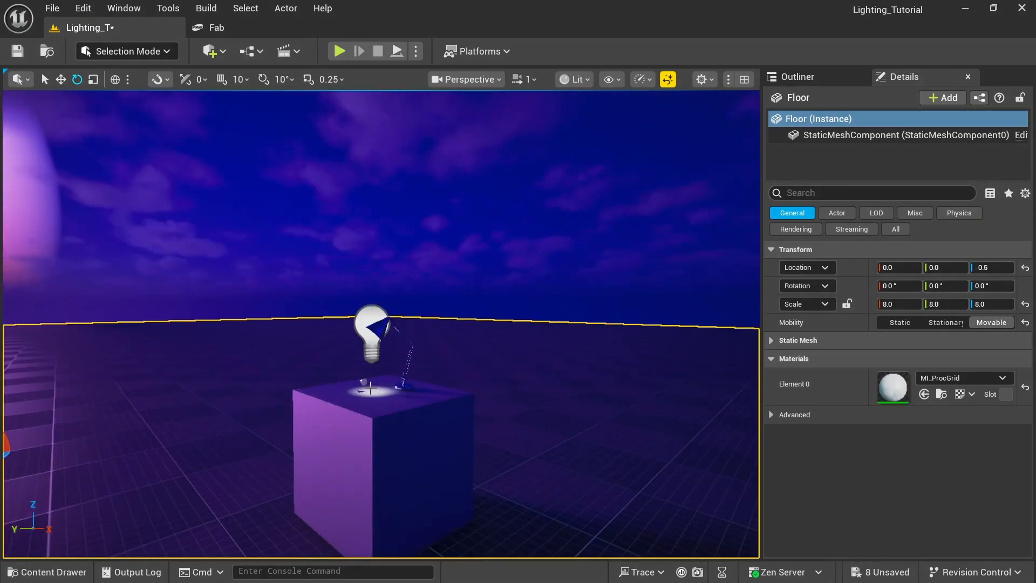
Step: Save the Lighting_T level and all remaining unsaved content in the project
{"action": "key", "text": "ctrl+s"}
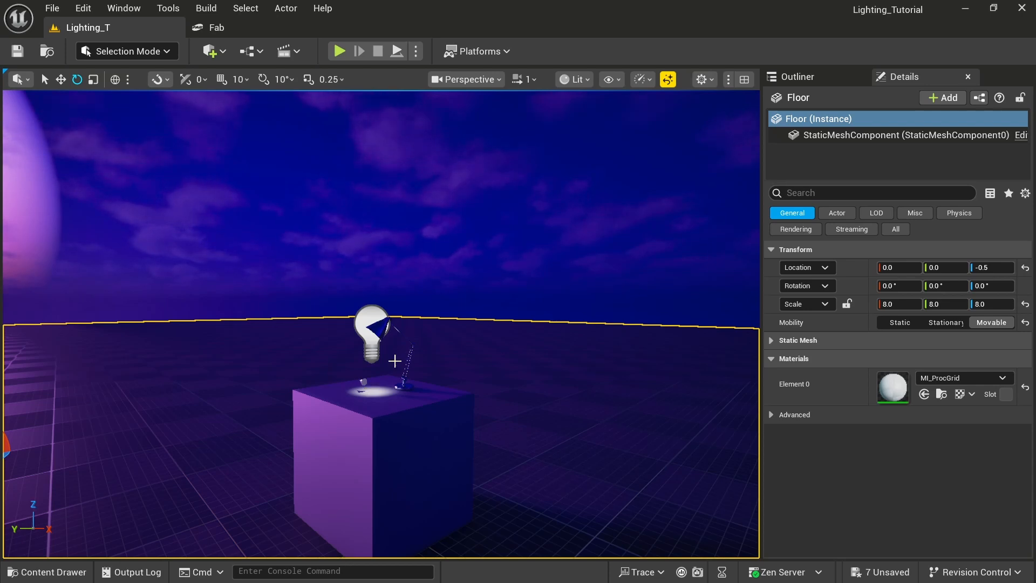
{"action": "mouse_move", "coordinate": [389, 362]}
{"action": "right_mouse_down"}
{"action": "mouse_move", "coordinate": [372, 359]}
{"action": "mouse_move", "coordinate": [385, 370]}
{"action": "mouse_move", "coordinate": [386, 401]}
{"action": "mouse_move", "coordinate": [381, 365]}
{"action": "right_mouse_up"}
{"action": "key", "text": "w"}
{"action": "key", "text": "s"}
{"action": "key", "text": "w"}
{"action": "key", "text": "s"}
{"action": "key", "text": "w"}
{"action": "key", "text": "s"}
{"action": "key", "text": "w"}
{"action": "key", "text": "s"}
{"action": "key", "text": "w"}
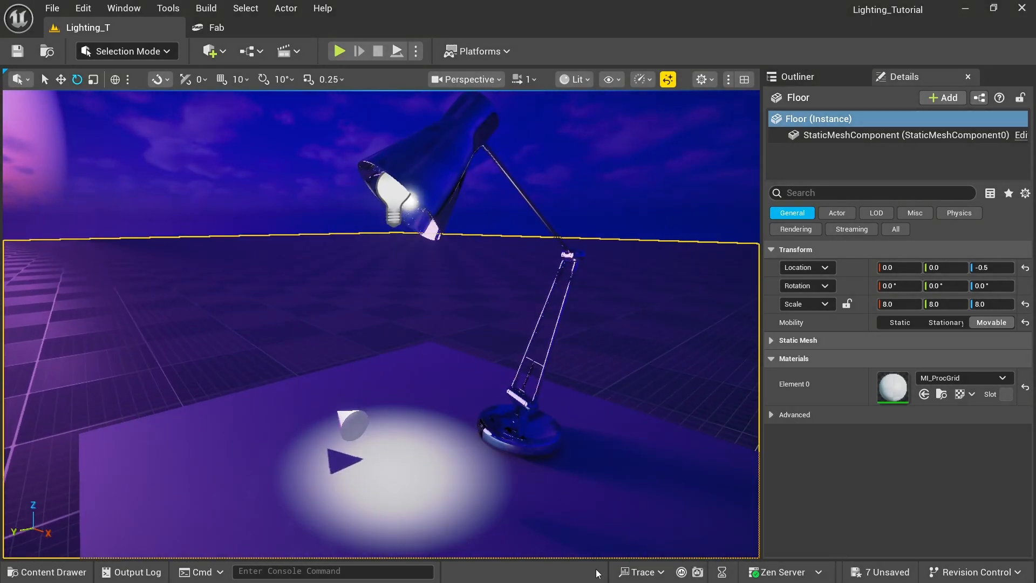
{"action": "left_click", "coordinate": [870, 573]}
{"action": "left_click", "coordinate": [606, 452]}
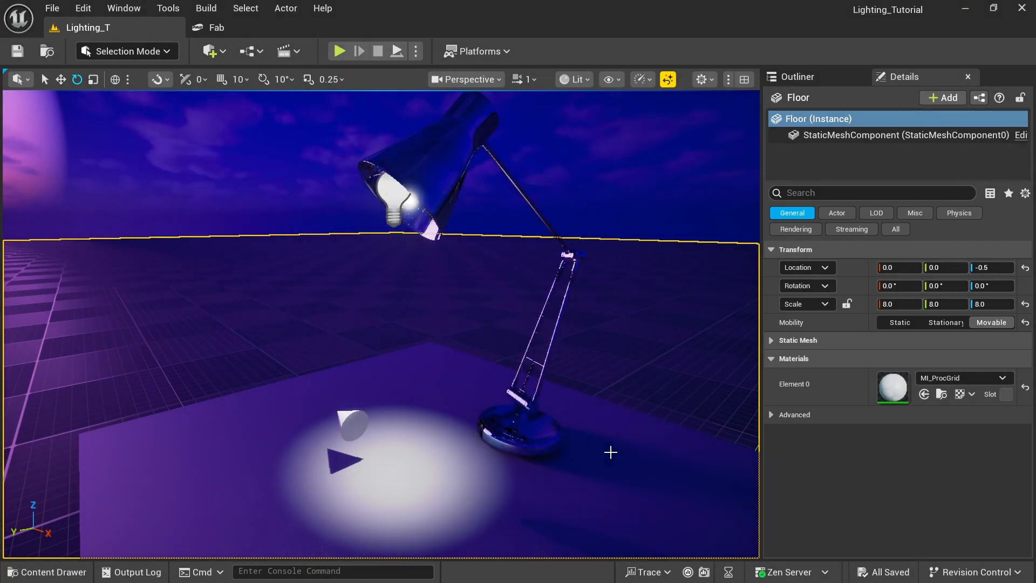
{"action": "right_click", "coordinate": [515, 463]}
{"action": "right_click_drag", "start_coordinate": [278, 318], "coordinate": [175, 309]}
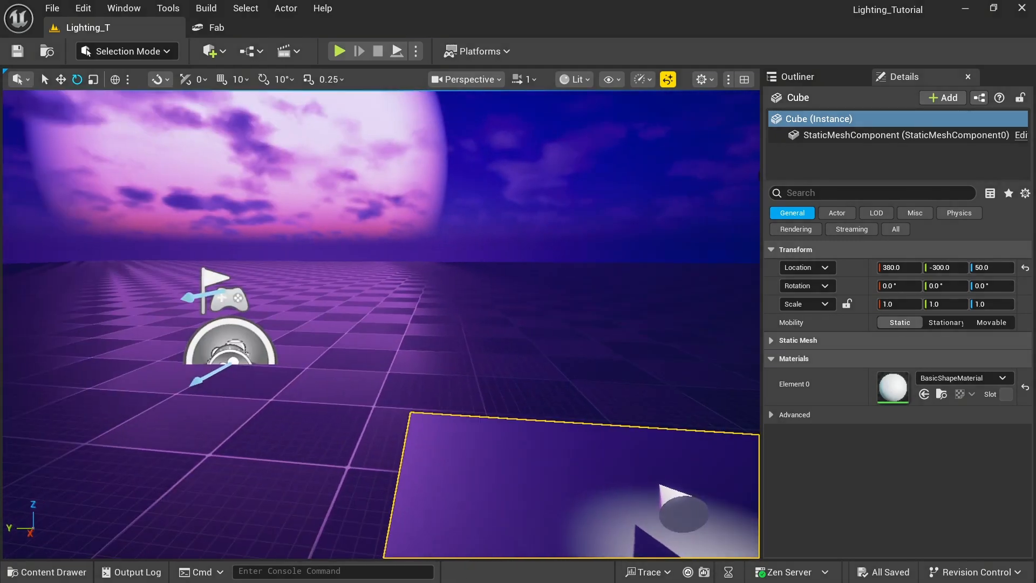
{"action": "key", "text": "s"}
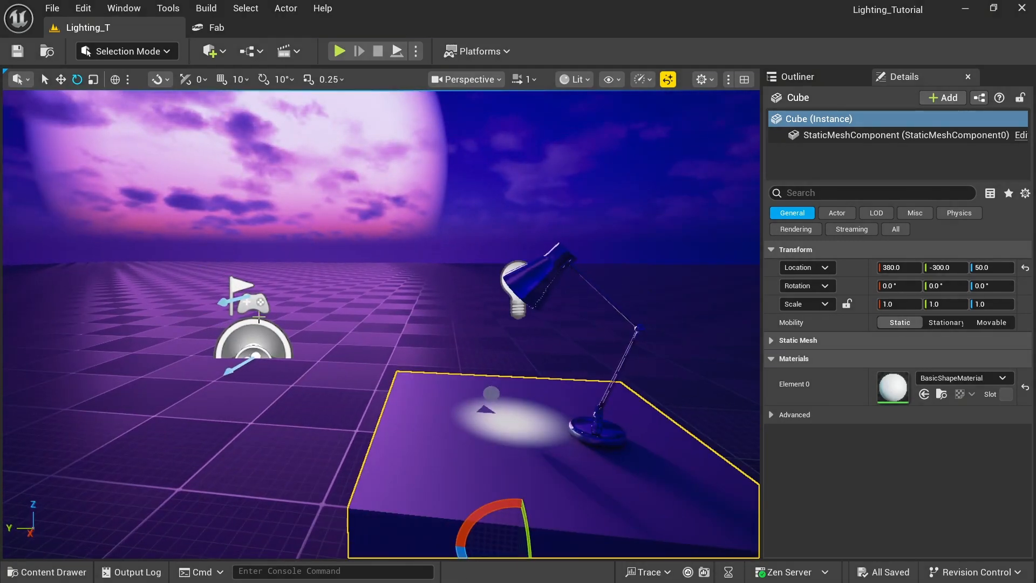